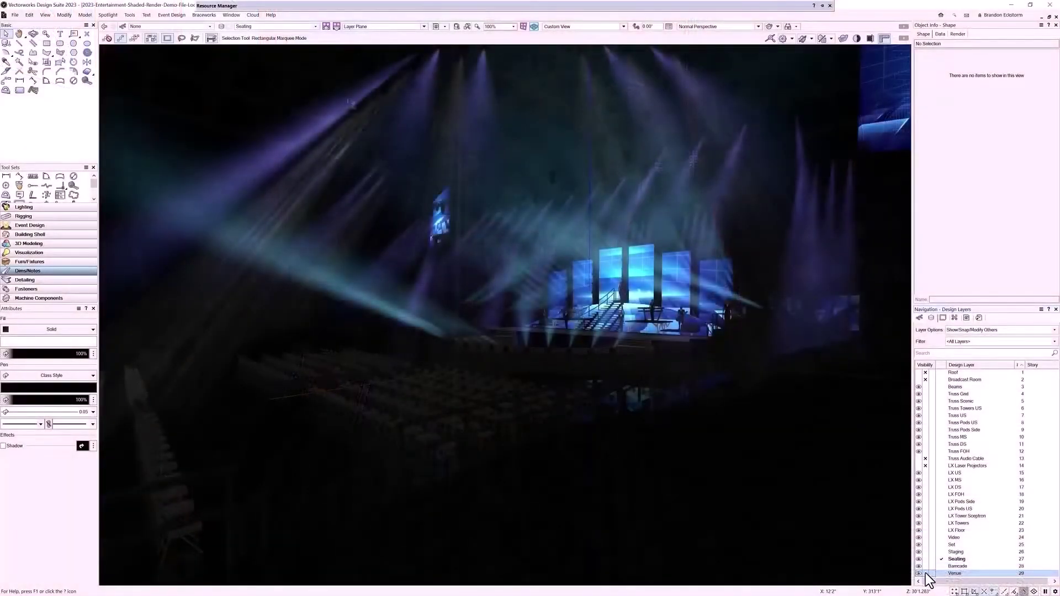
- Fly around the rendered concert stage with Flyover, ending head-on to the stage and screens
{"action": "key", "text": "shift+c"}
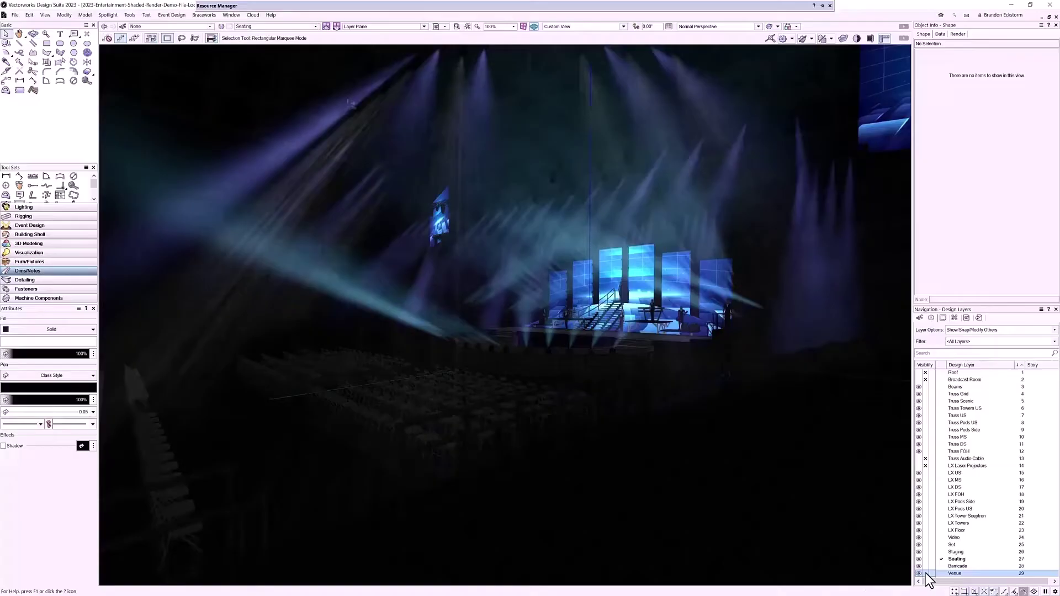
{"action": "key", "text": "Right"}
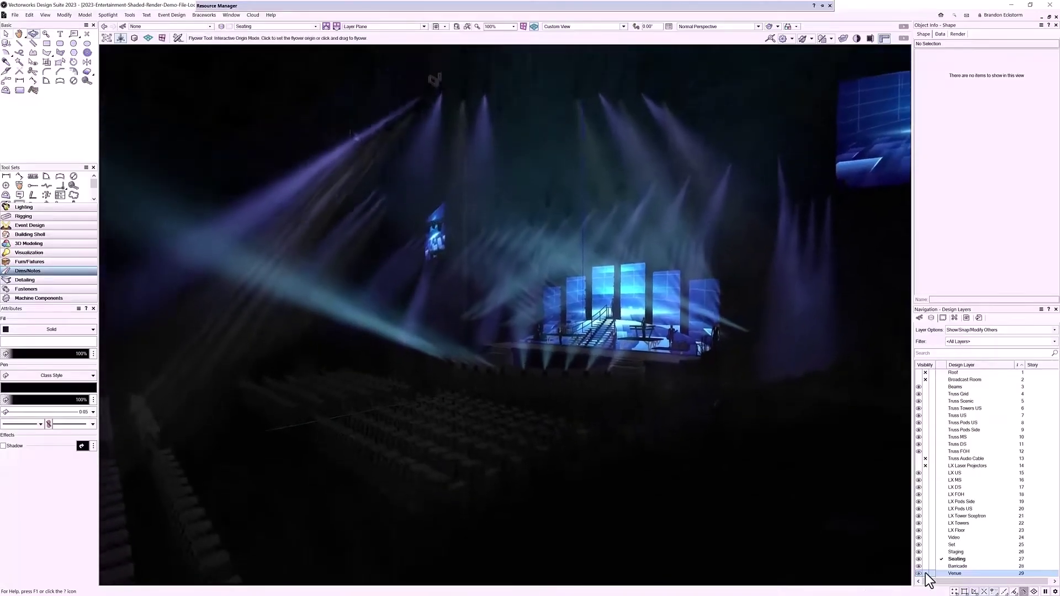
{"action": "key", "text": "Right"}
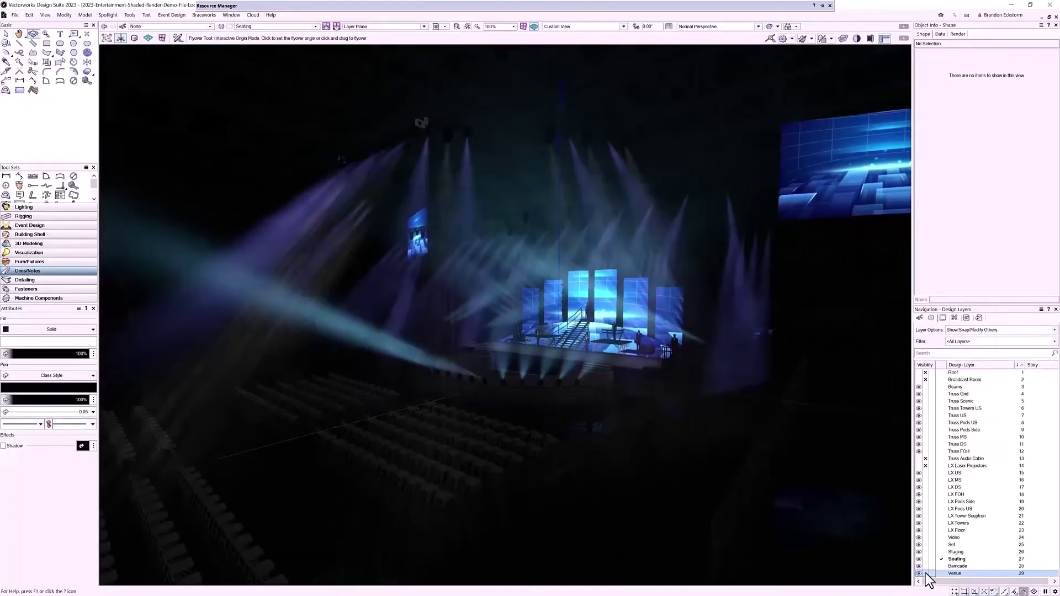
{"action": "key", "text": "Right"}
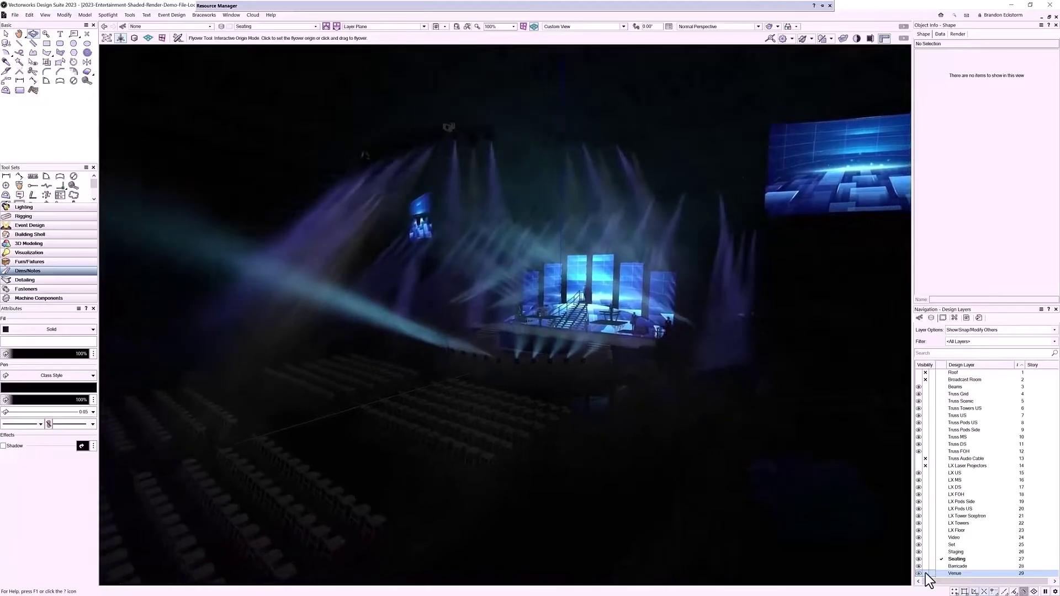
{"action": "key", "text": "Up"}
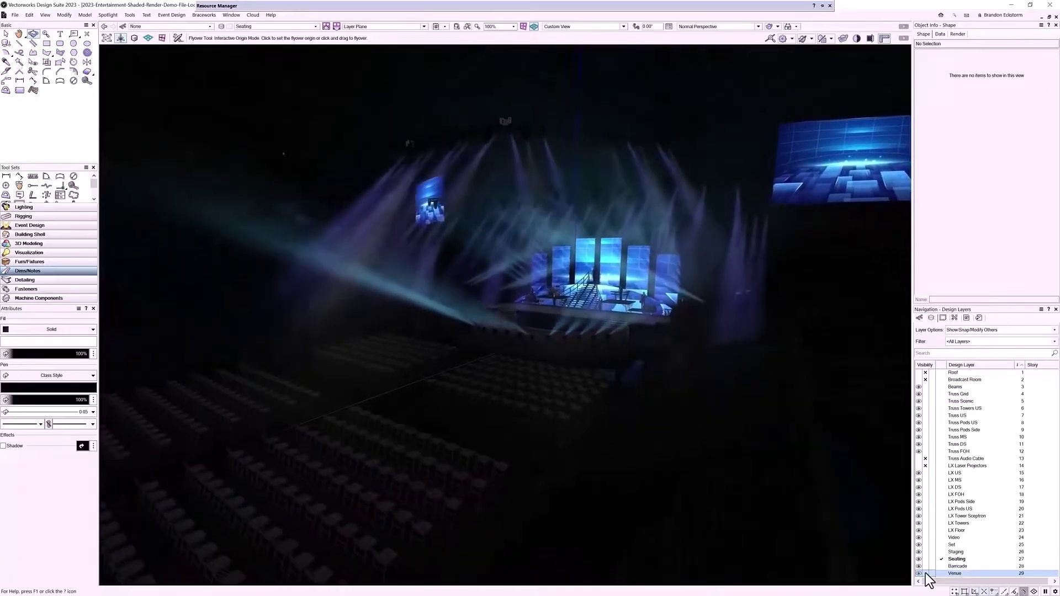
{"action": "key", "text": "Down"}
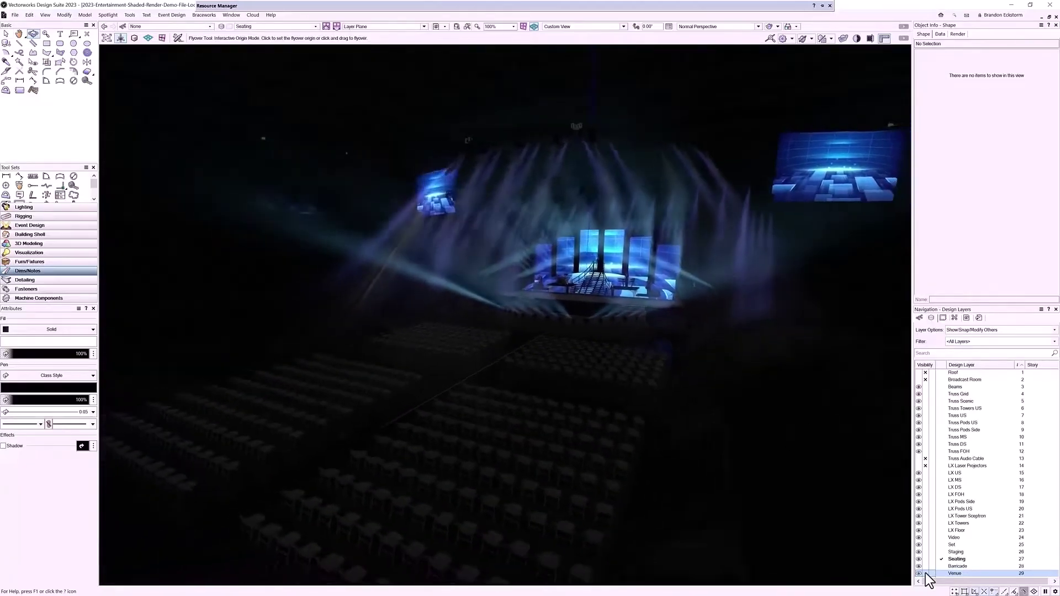
{"action": "key", "text": "Right"}
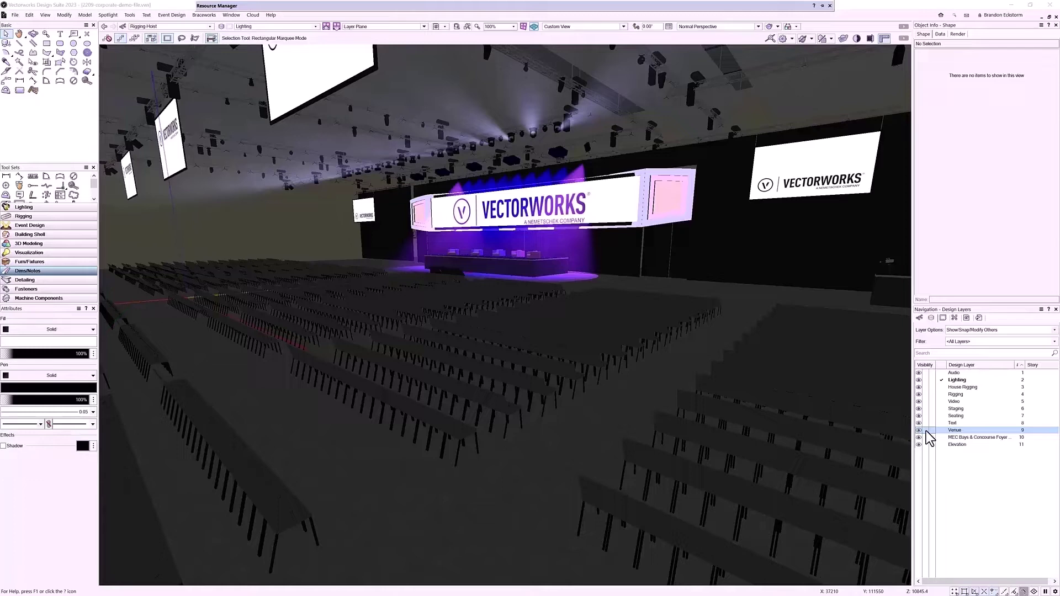
- Switch to the Flyover tool to look around the corporate event demo model
{"action": "key", "text": "shift+c"}
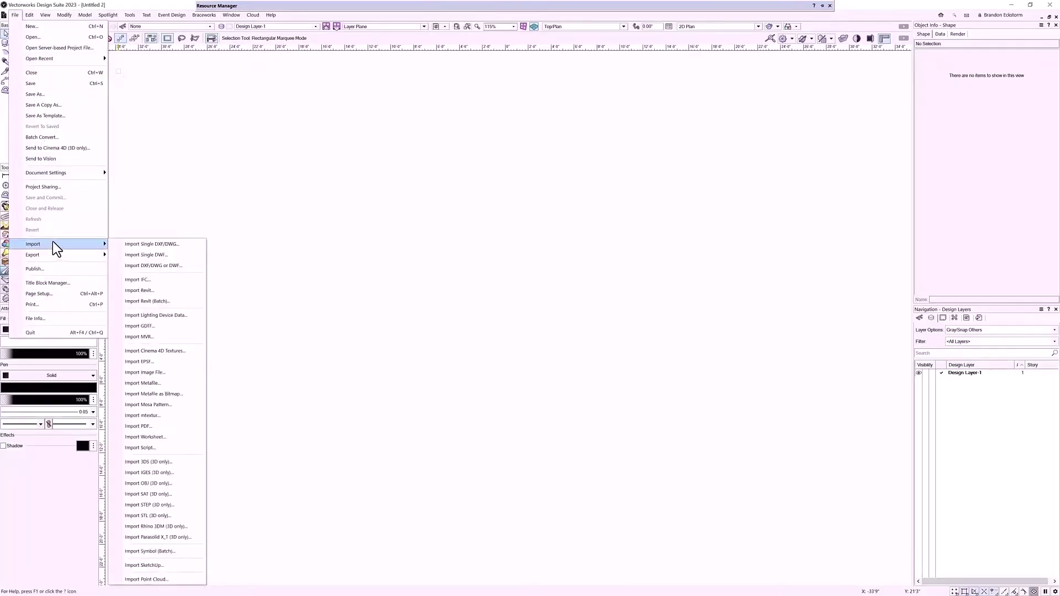
- Import DCCC BALLROOM RIGGING 3-3-2020.dwg as a single DWG and dismiss the success message
{"action": "left_click", "coordinate": [130, 243]}
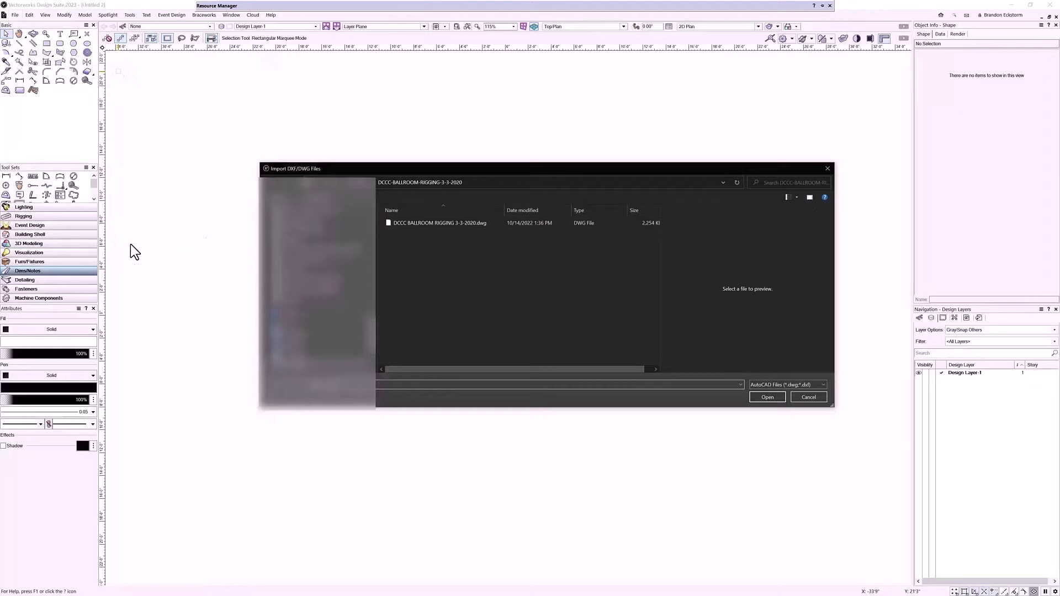
{"action": "left_click", "coordinate": [415, 222]}
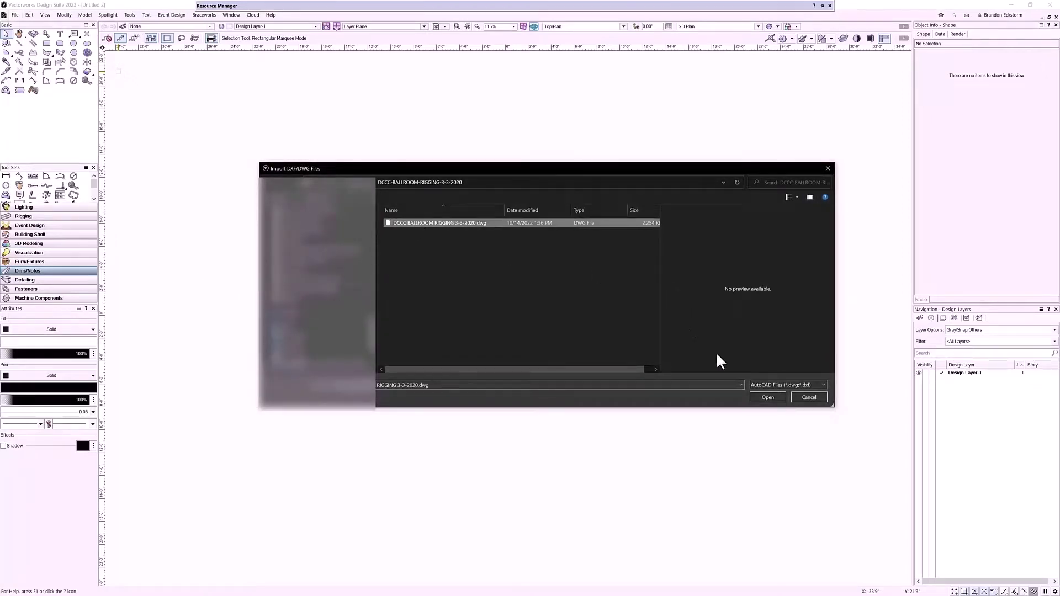
{"action": "left_click", "coordinate": [760, 396]}
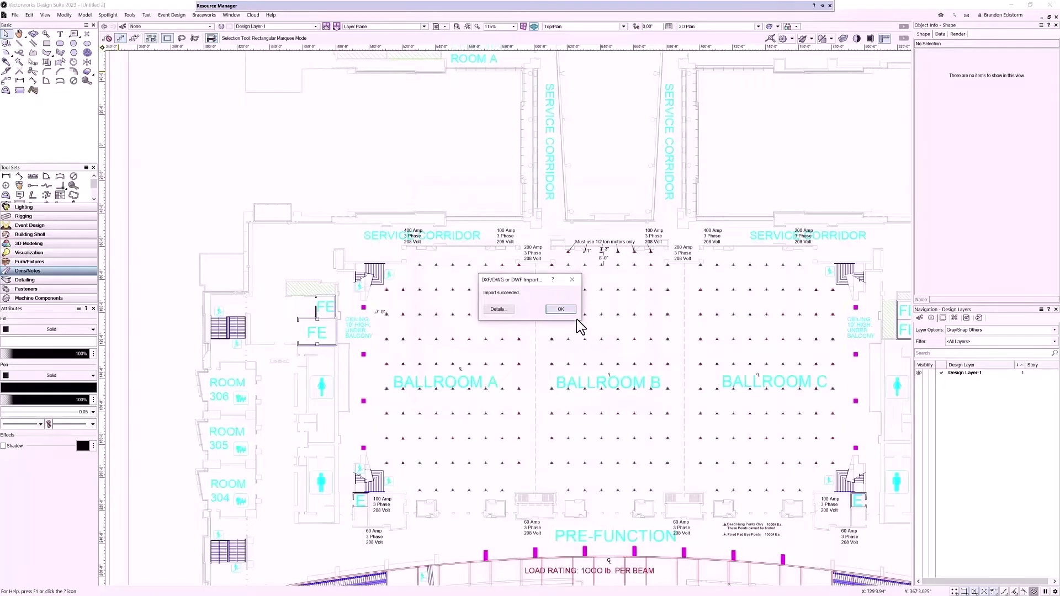
{"action": "left_click", "coordinate": [567, 310]}
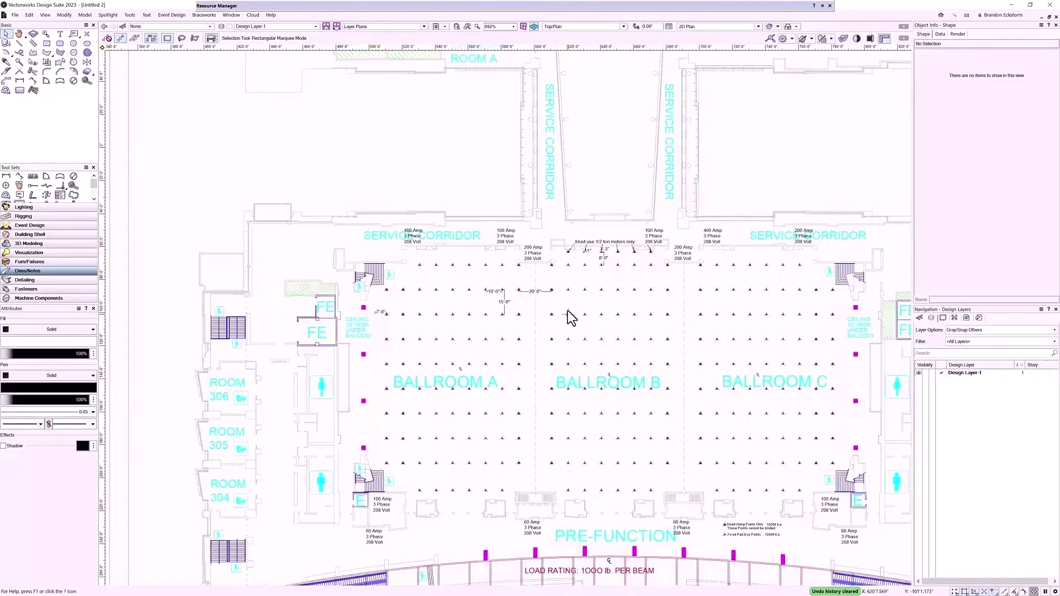
- Center the ballroom floor plan and review the imported drawing's classes
{"action": "scroll", "coordinate": [567, 310], "scroll_direction": "down", "scroll_amount": 2}
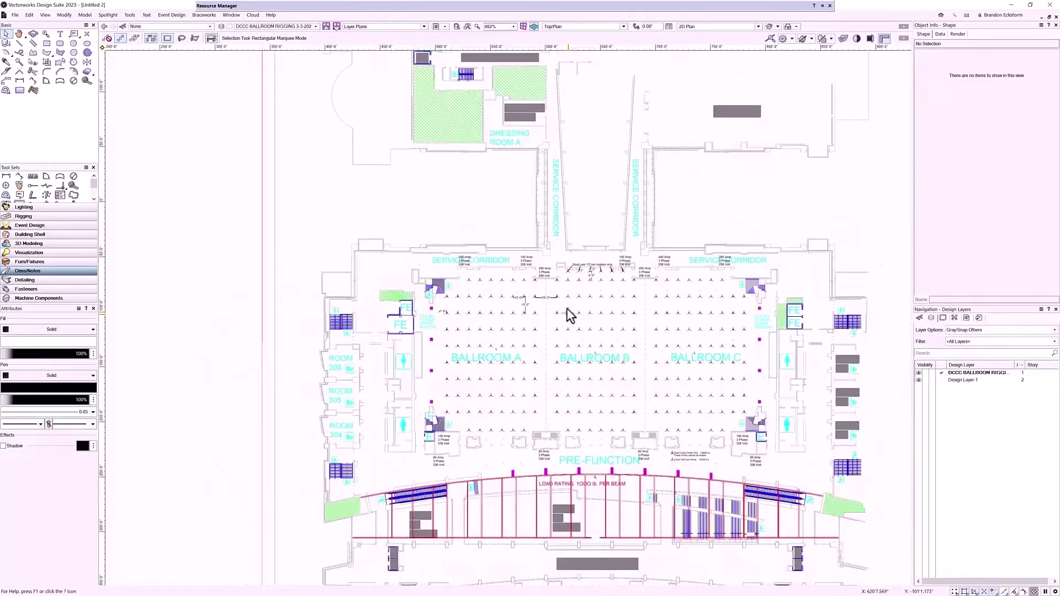
{"action": "middle_click_drag", "start_coordinate": [644, 380], "coordinate": [551, 338]}
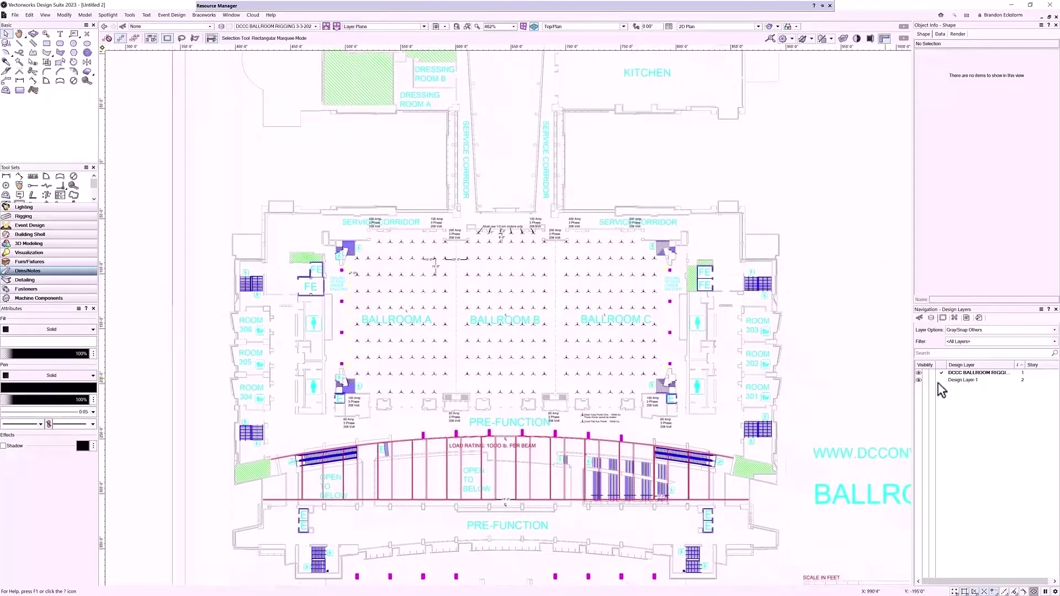
{"action": "left_click", "coordinate": [919, 317]}
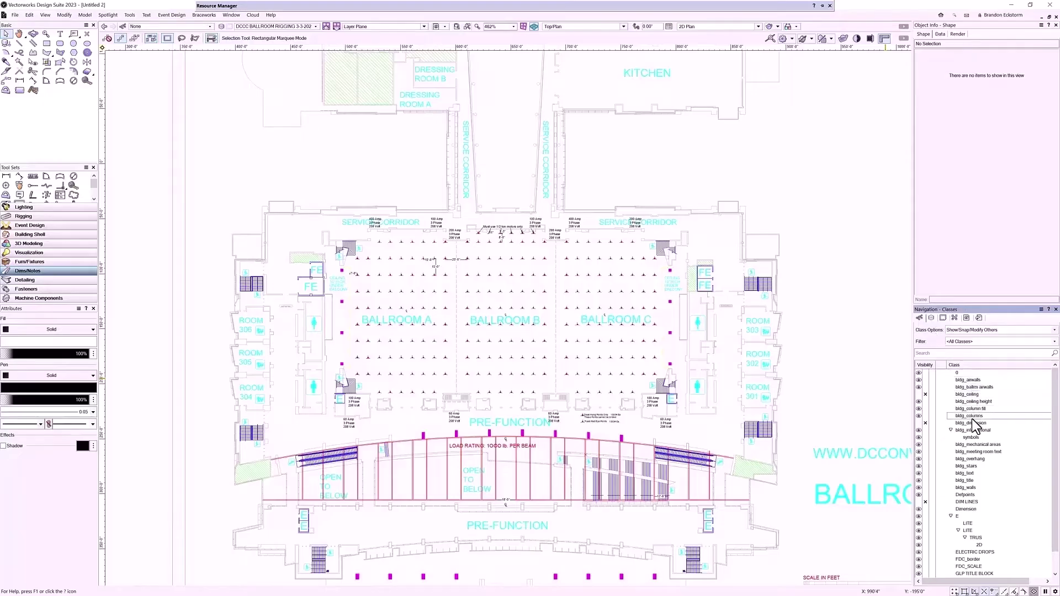
{"action": "scroll", "coordinate": [969, 486], "scroll_direction": "down", "scroll_amount": 1}
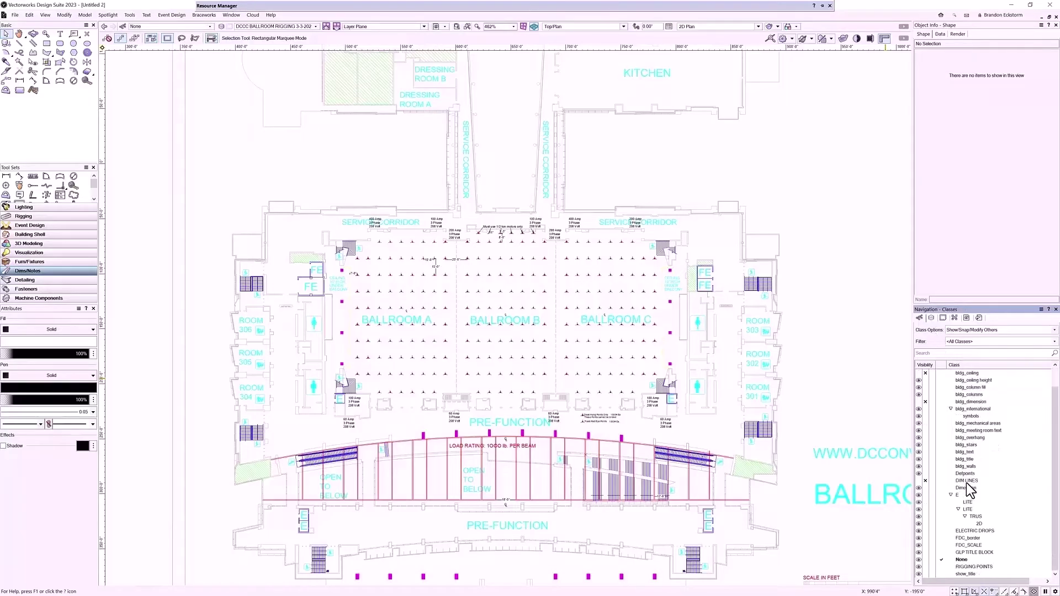
- Check a lighting symbol on the rigging plan, then import the venue's Ballroom Level PDF
{"action": "key", "text": "2"}
{"action": "left_click", "coordinate": [656, 356]}
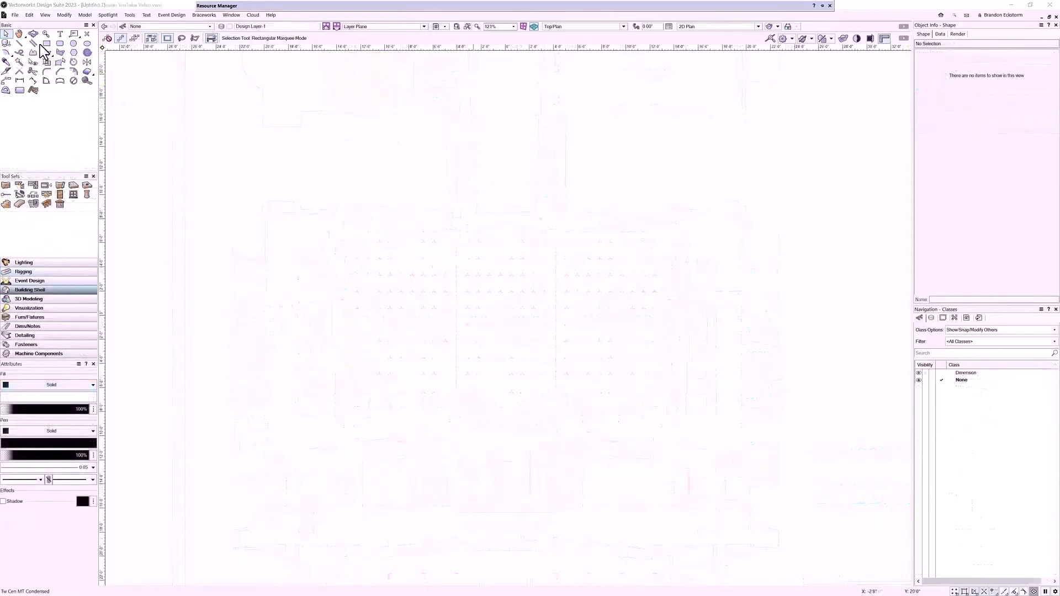
{"action": "left_click", "coordinate": [15, 14]}
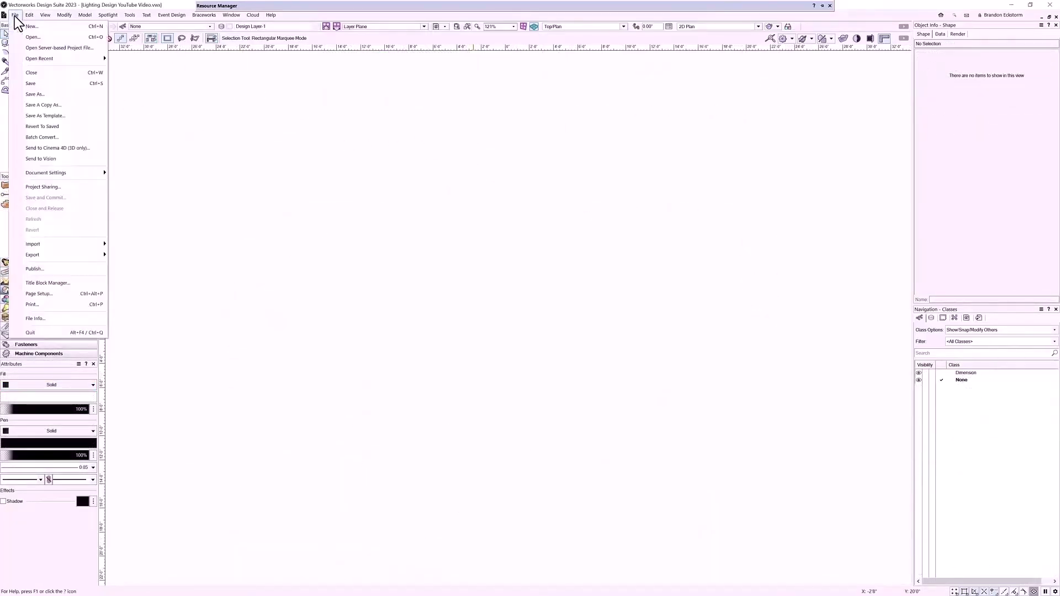
{"action": "mouse_move", "coordinate": [27, 241]}
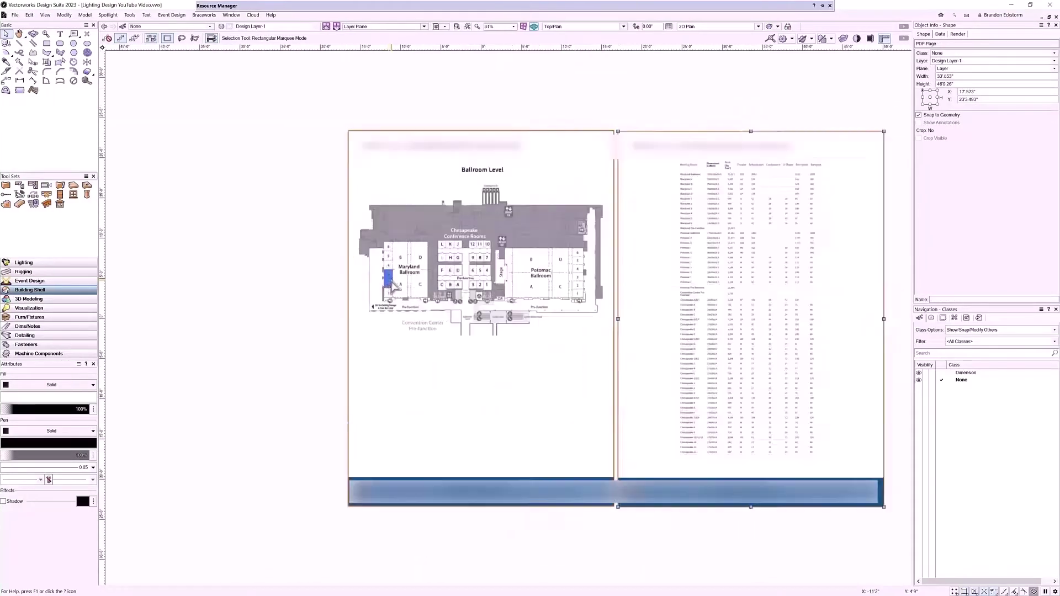
- Zoom to inspect the PDF floor plan and its room dimension table
{"action": "scroll", "coordinate": [390, 283], "scroll_direction": "up", "scroll_amount": 10}
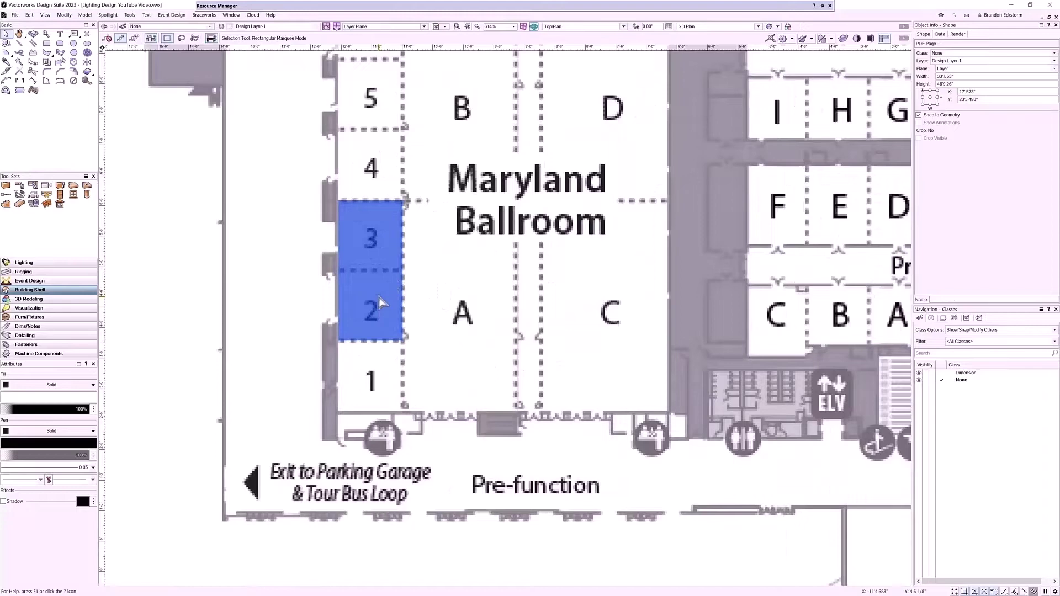
{"action": "scroll", "coordinate": [383, 249], "scroll_direction": "down", "scroll_amount": 12}
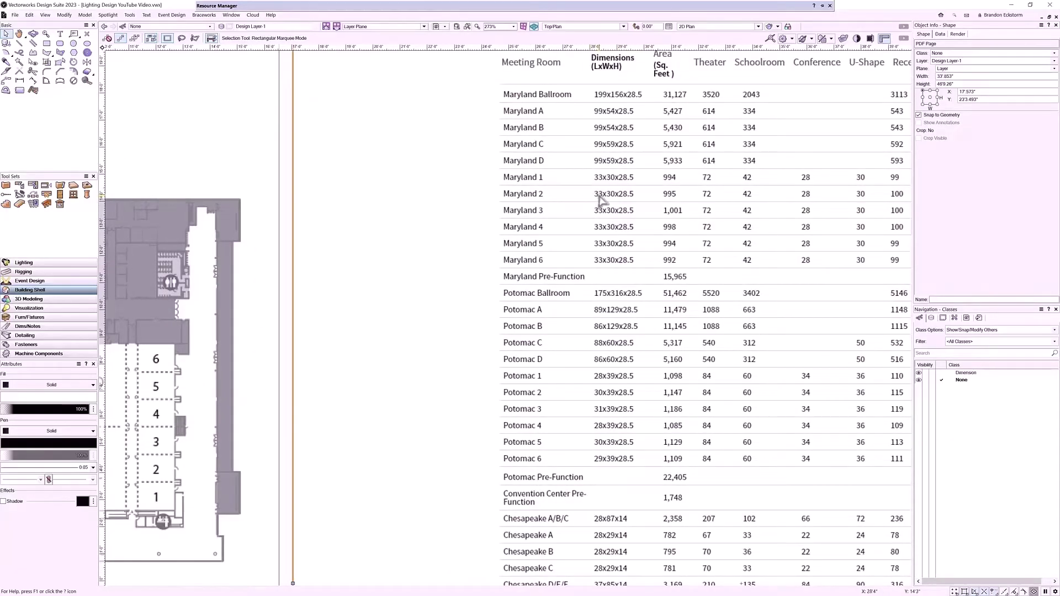
{"action": "scroll", "coordinate": [615, 202], "scroll_direction": "down", "scroll_amount": 6}
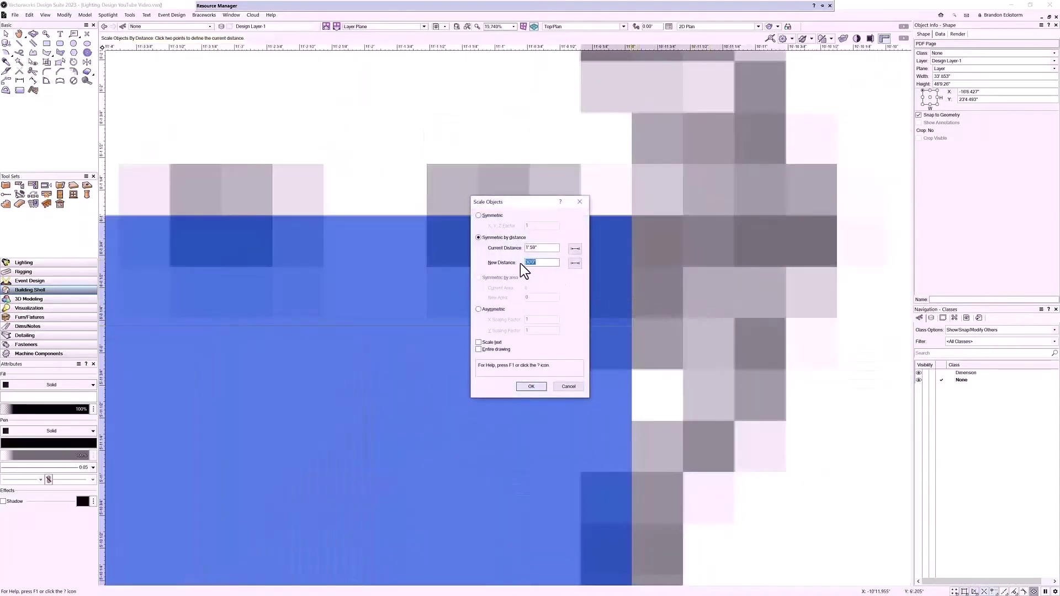
- Apply the symmetric by-distance scale so the venue PDF matches real-world size
{"action": "left_click", "coordinate": [526, 386]}
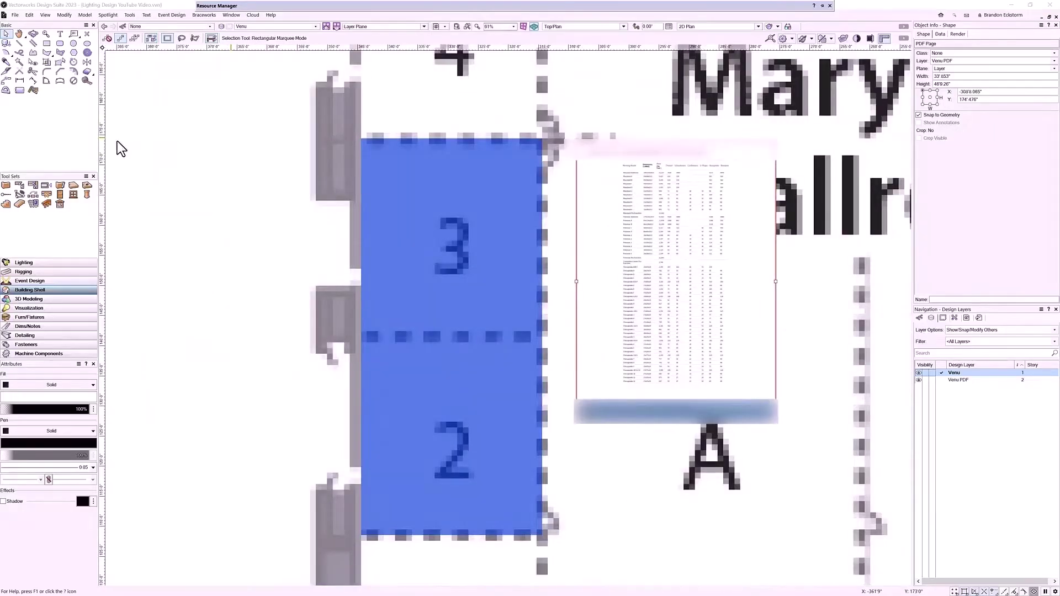
{"action": "left_click", "coordinate": [46, 44]}
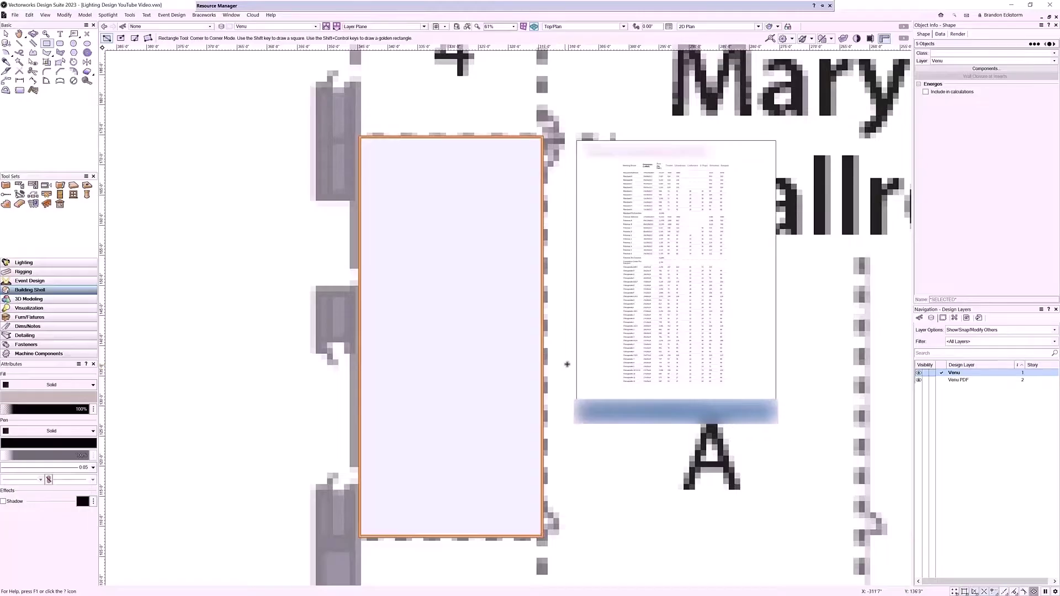
- Keep the walled ballroom drawing in the Top/Plan standard view
{"action": "left_click", "coordinate": [591, 26]}
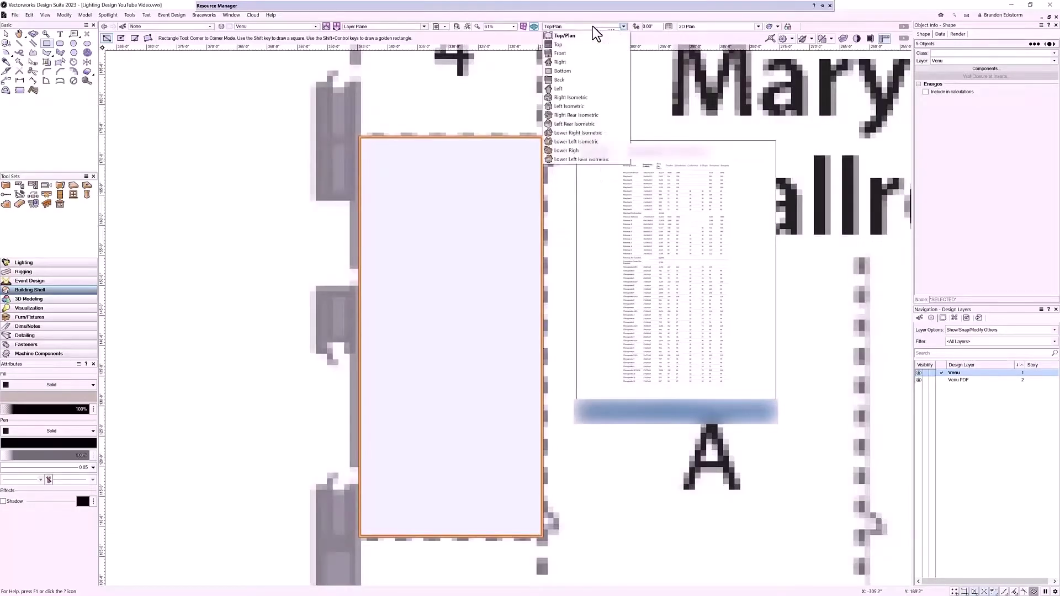
{"action": "left_click", "coordinate": [590, 41]}
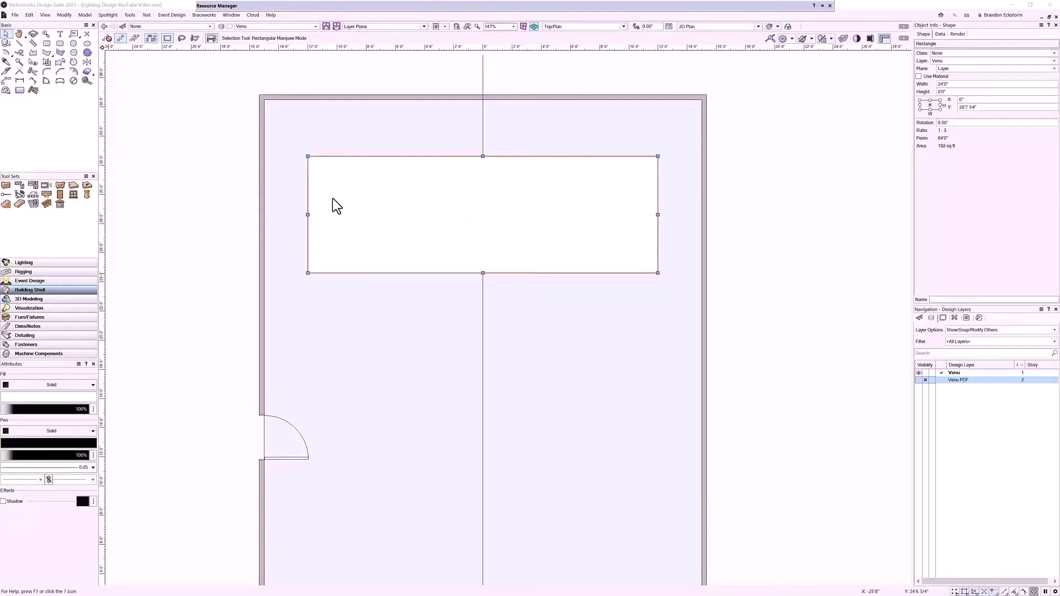
- Create a stage from the 24' × 8' rectangle using 6' × 8' decks
{"action": "left_click", "coordinate": [170, 16]}
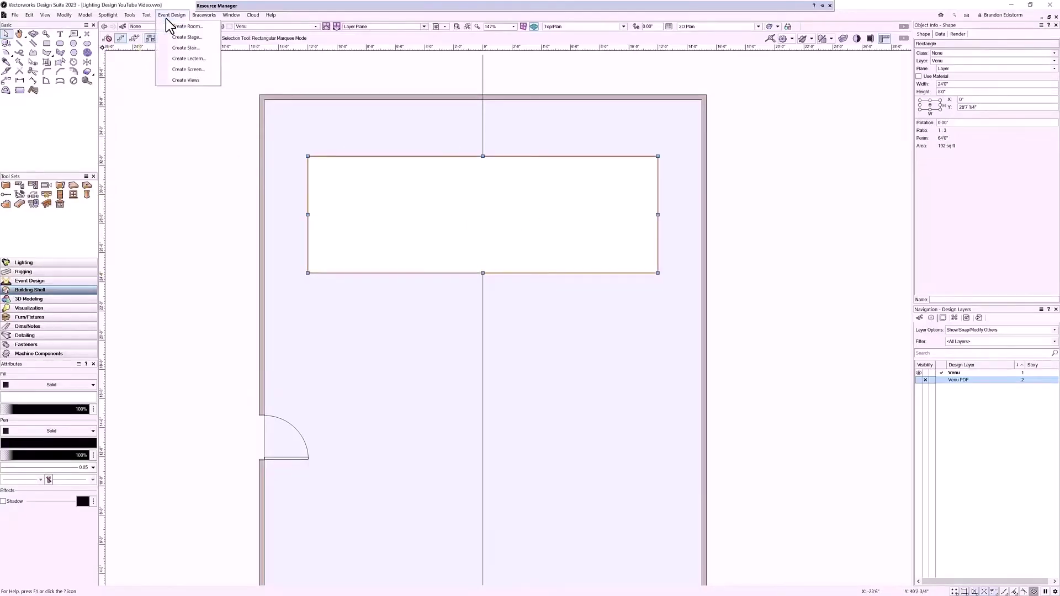
{"action": "left_click", "coordinate": [167, 36]}
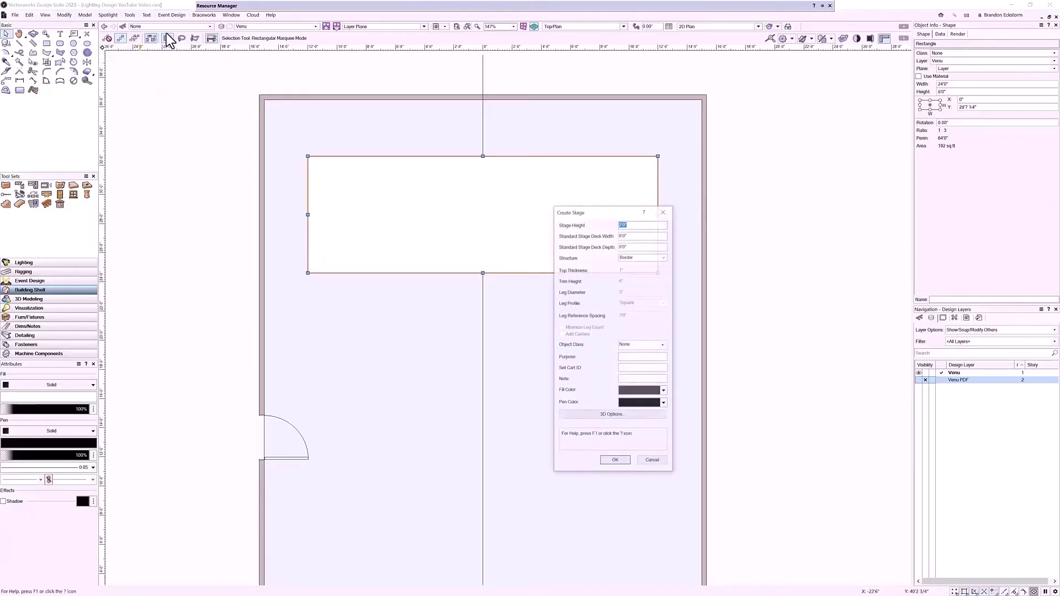
{"action": "left_click_drag", "start_coordinate": [581, 210], "coordinate": [697, 154]}
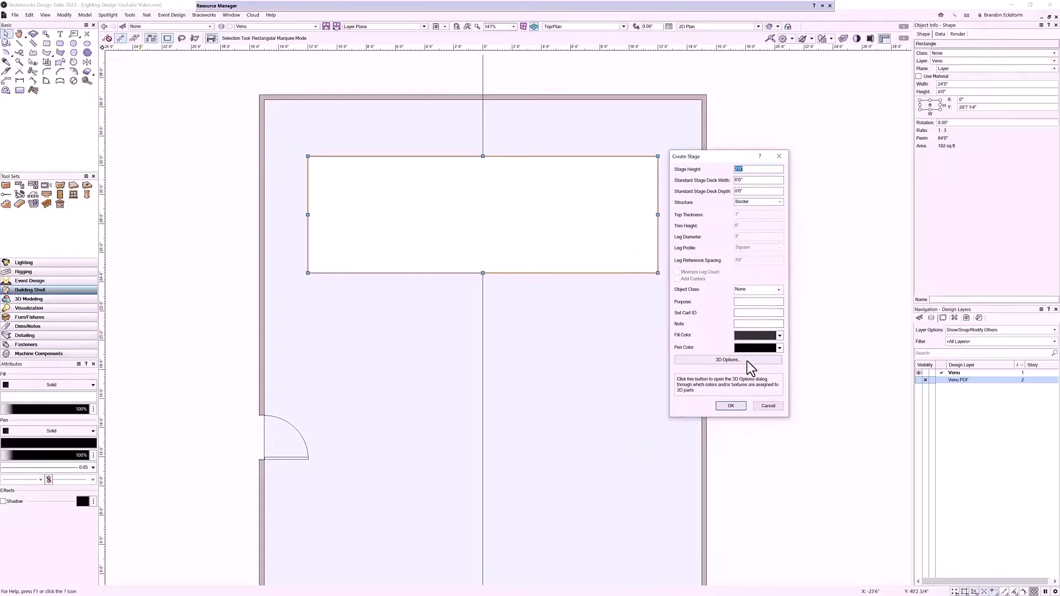
{"action": "left_click", "coordinate": [731, 406]}
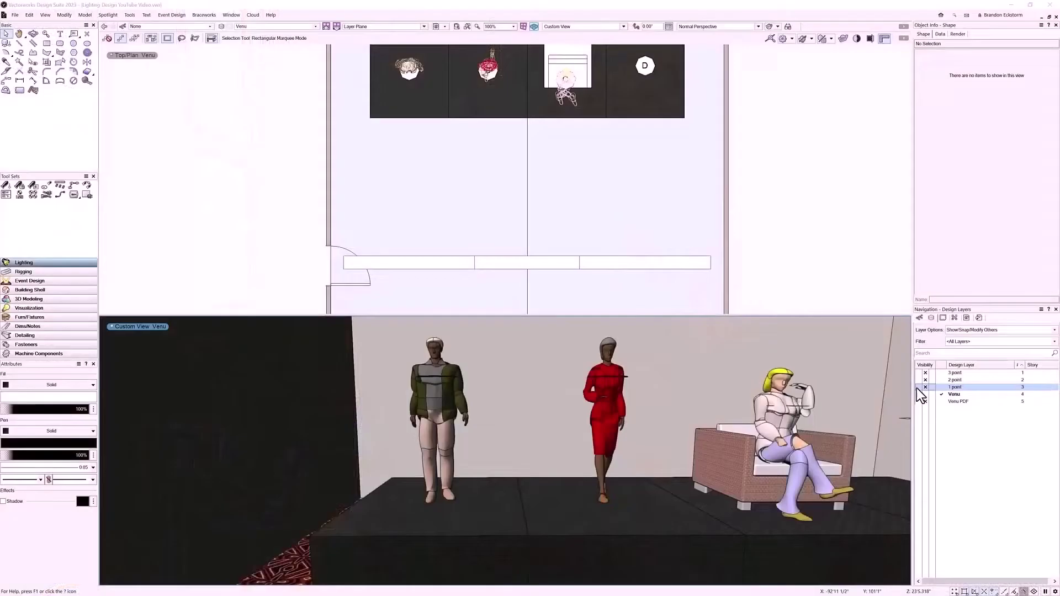
- Fly the 3D camera toward the stage figures, then turn on the 1 point layer
{"action": "left_click", "coordinate": [928, 410]}
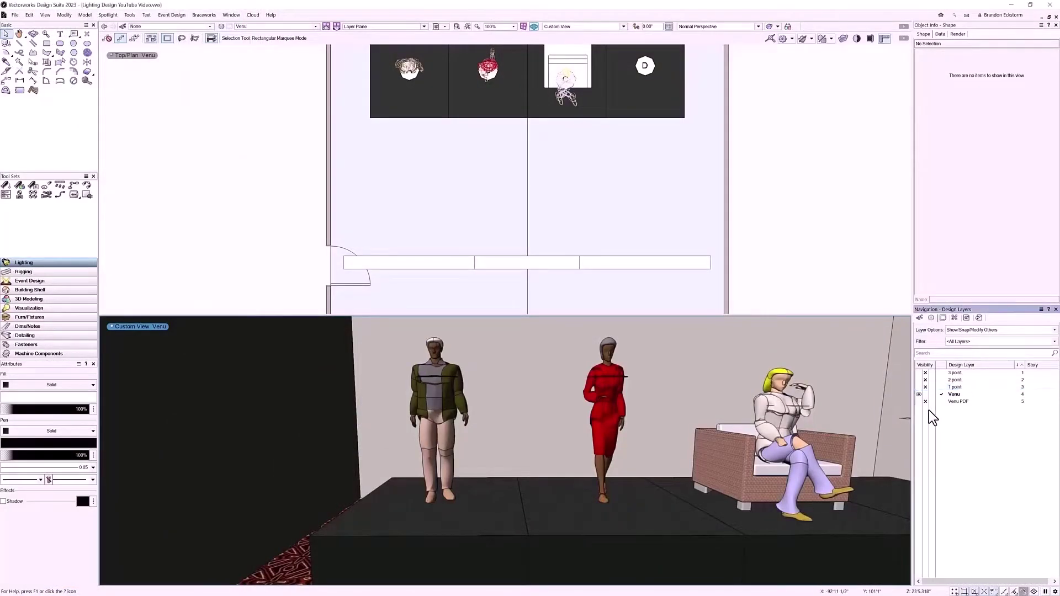
{"action": "key", "text": "shift+c"}
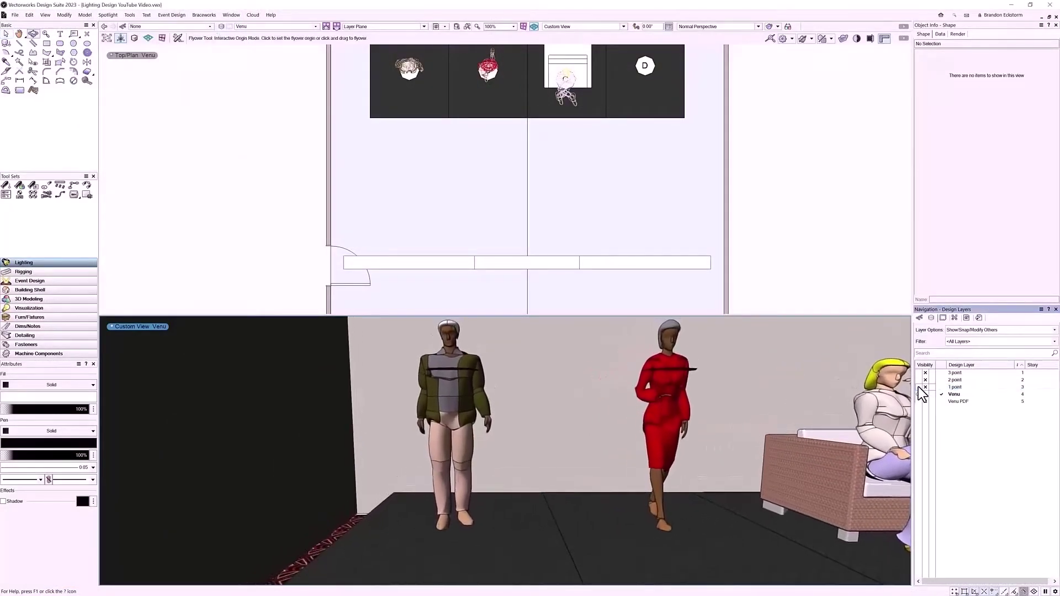
{"action": "key", "text": "x"}
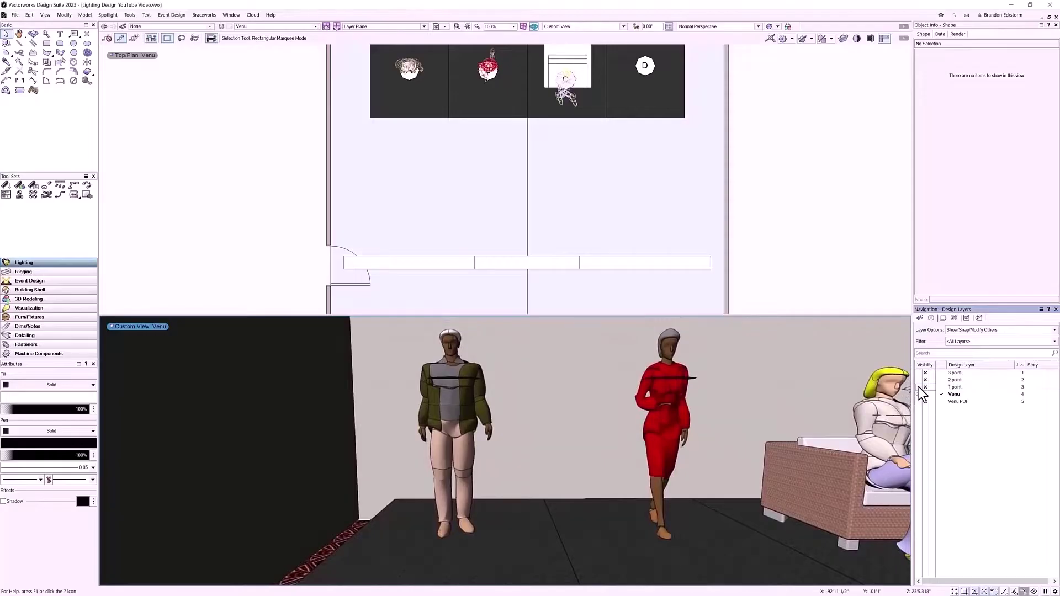
{"action": "key", "text": "shift+c"}
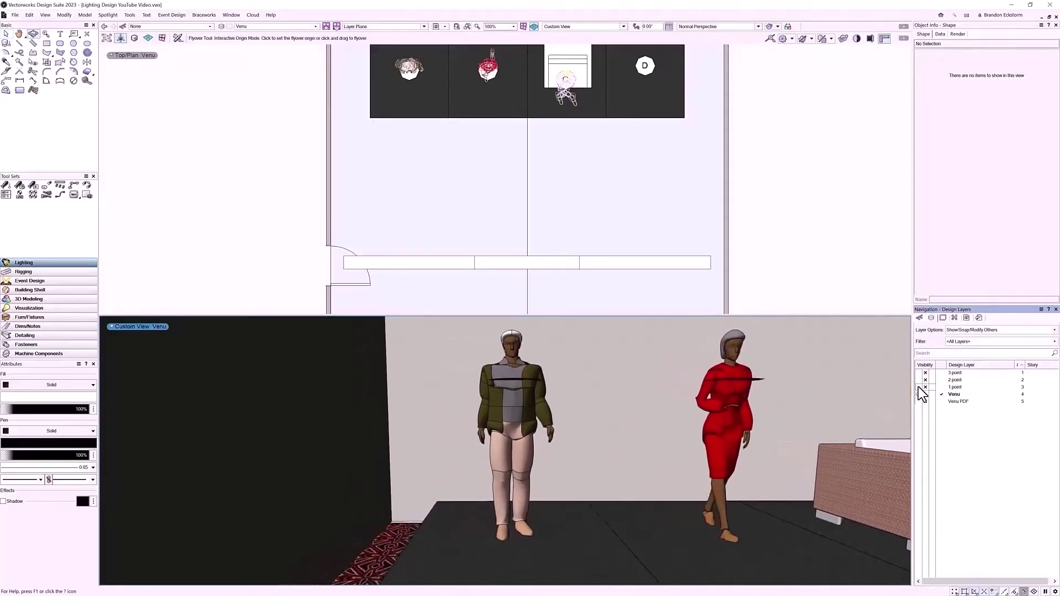
{"action": "key", "text": "x"}
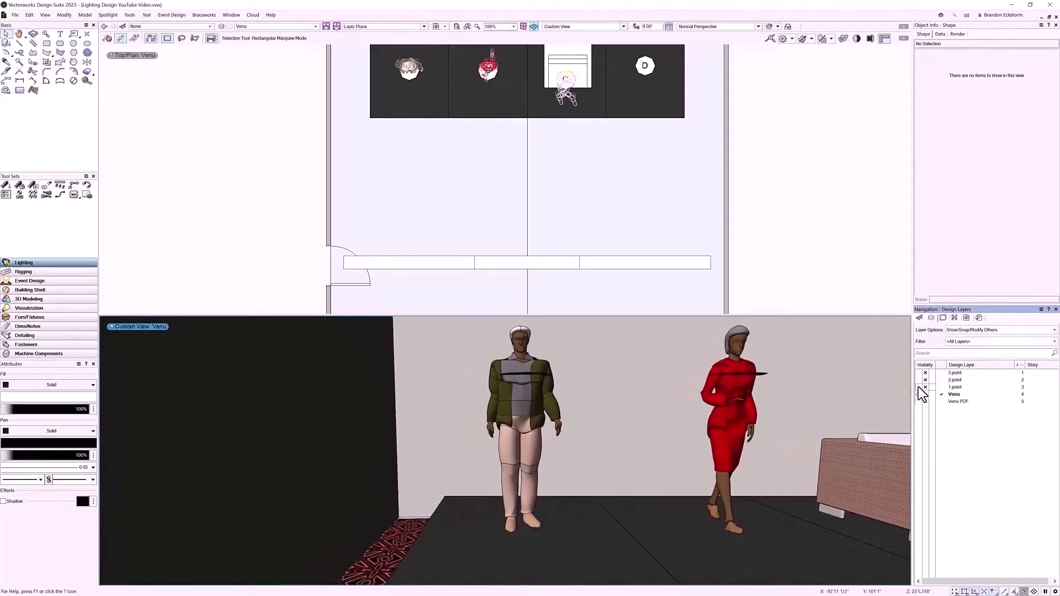
{"action": "left_click", "coordinate": [919, 387]}
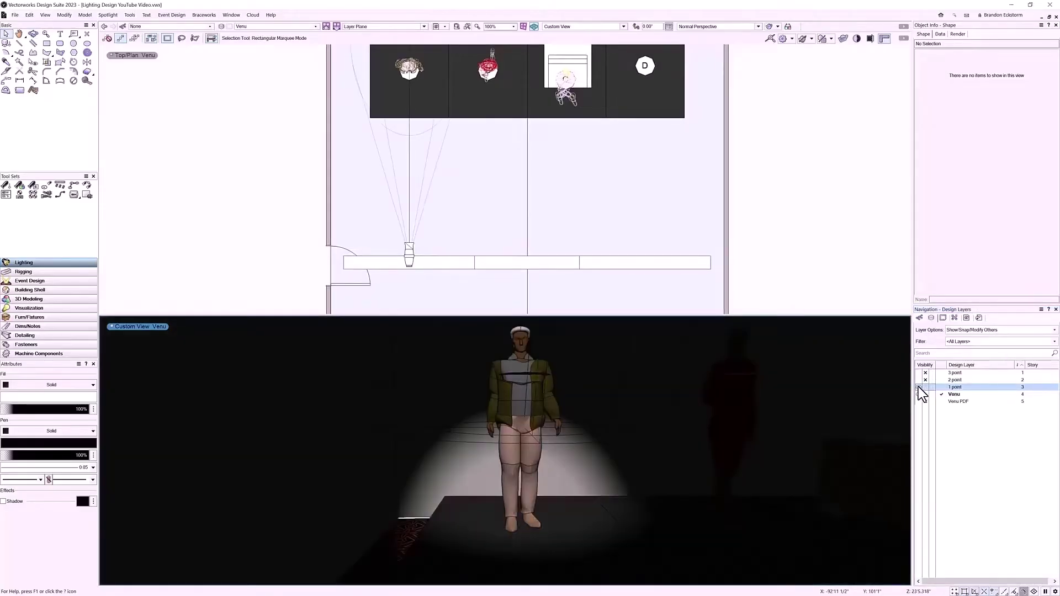
{"action": "key", "text": "shift+c"}
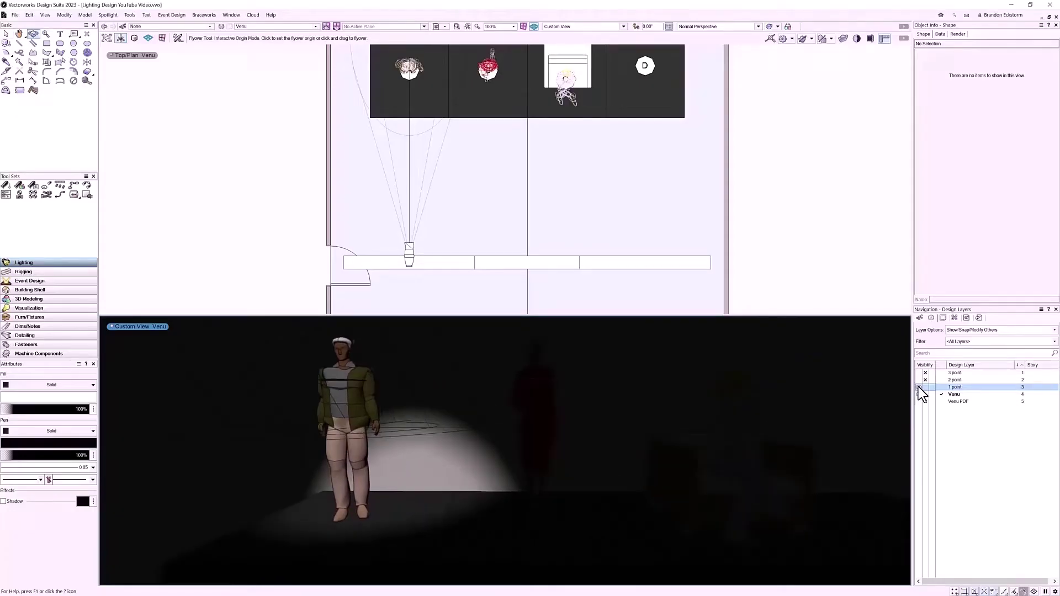
{"action": "key", "text": "x"}
- Turn on the 2 point layer, adding the two 20° red front fixtures
{"action": "left_click", "coordinate": [918, 380]}
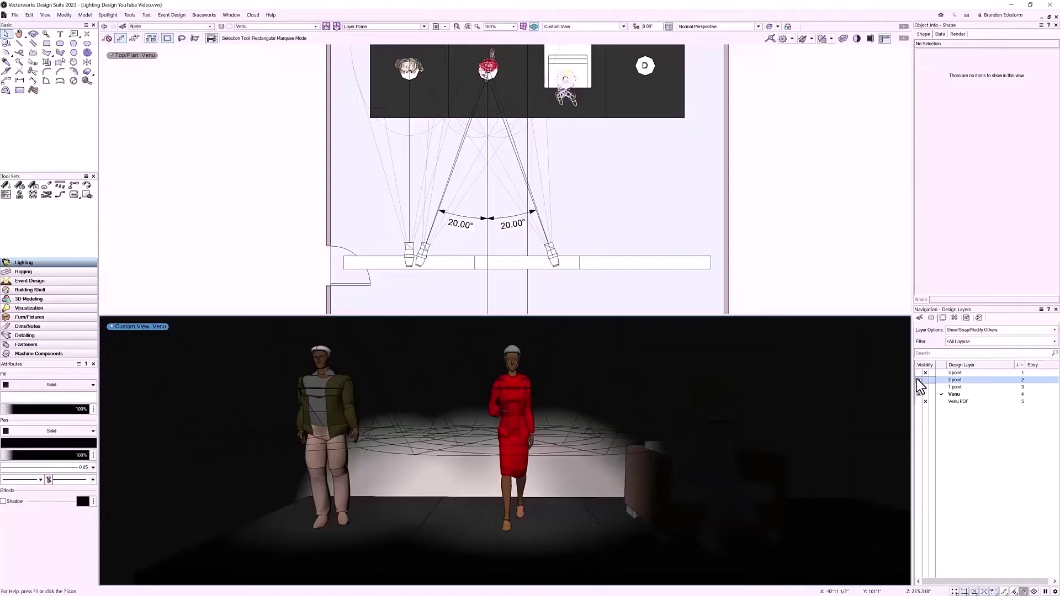
{"action": "key", "text": "shift+c"}
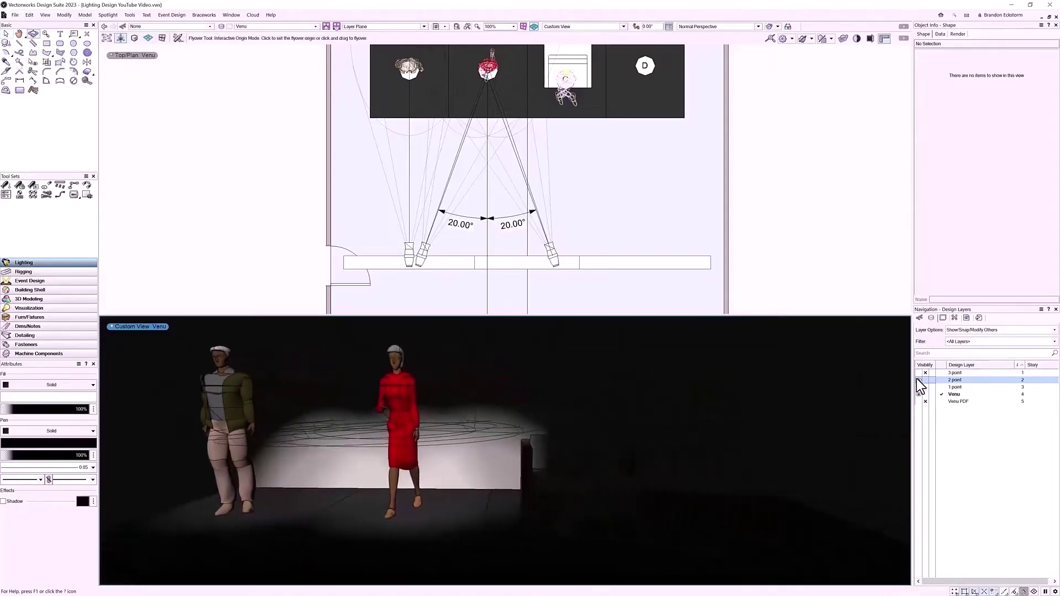
- Turn on the 3 point layer so two more lights illuminate the seated figure
{"action": "key", "text": "x"}
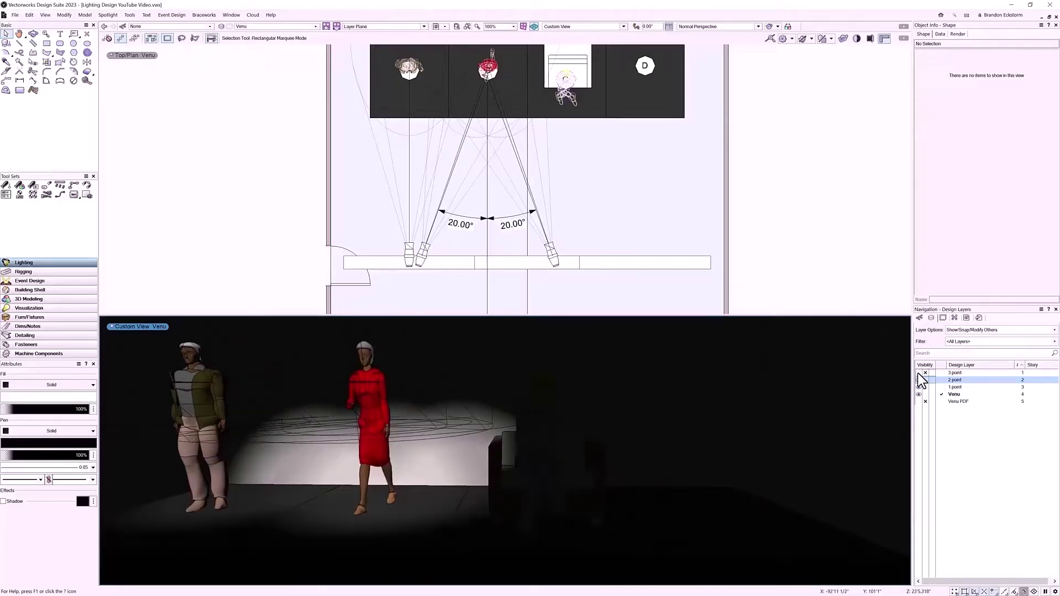
{"action": "left_click", "coordinate": [918, 373]}
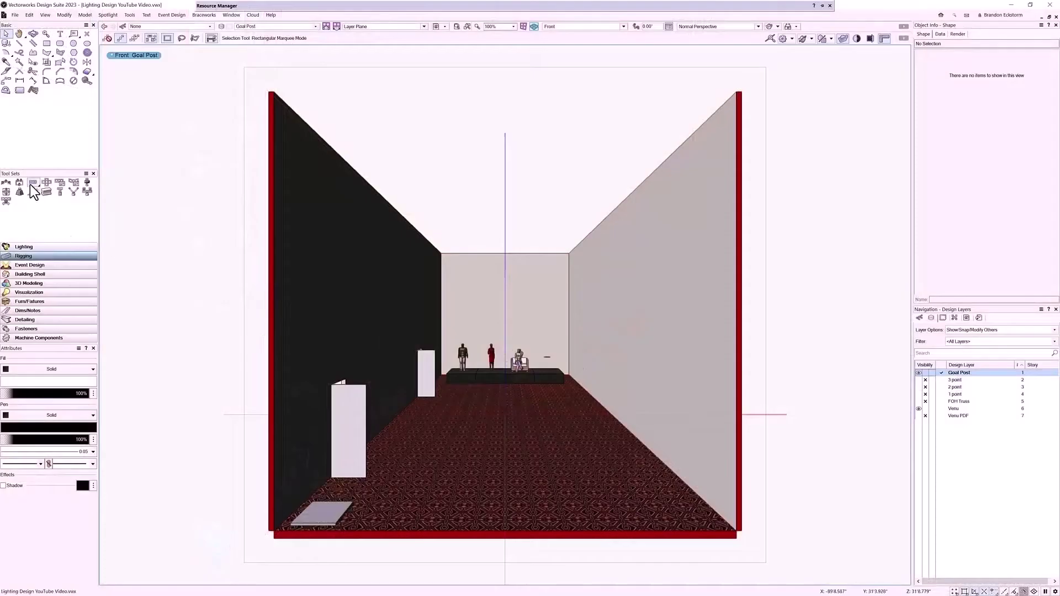
- Stand a vertical 10' TC1212-120B truss section on the front-left base plate
{"action": "left_click", "coordinate": [30, 184]}
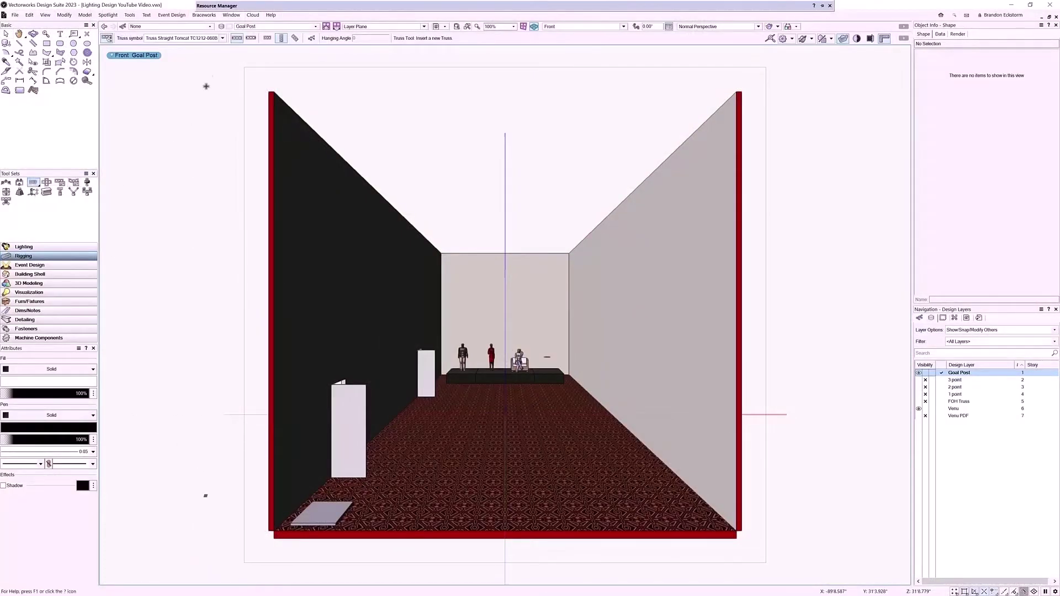
{"action": "left_click", "coordinate": [221, 38]}
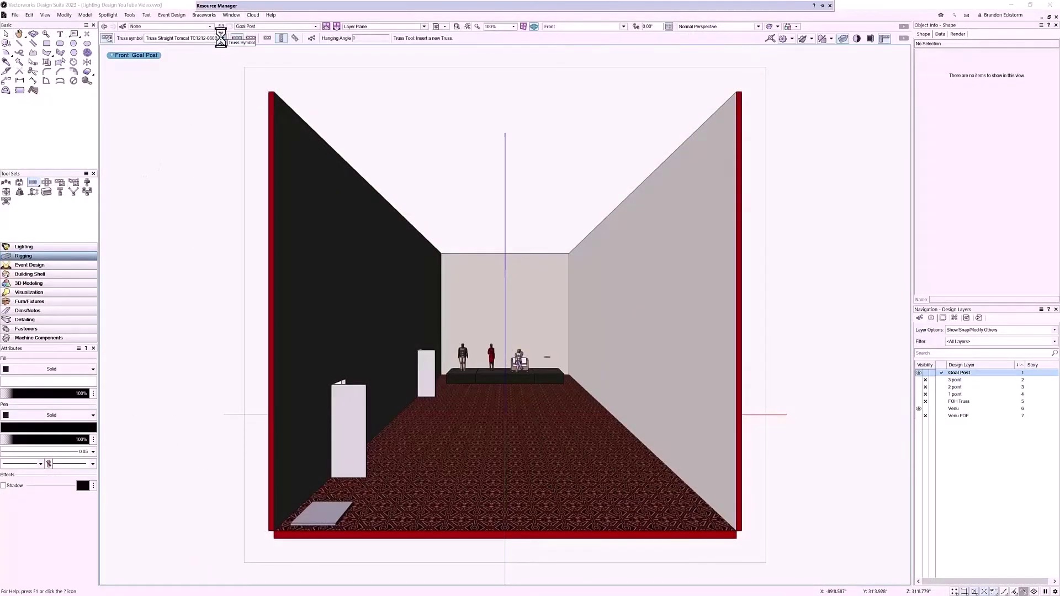
{"action": "left_click", "coordinate": [327, 144]}
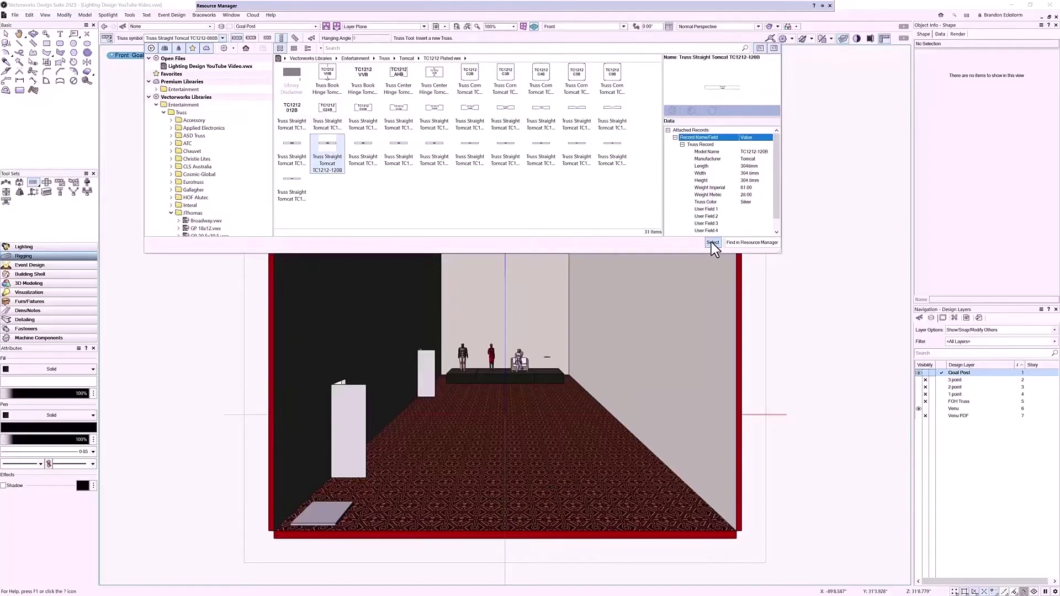
{"action": "left_click", "coordinate": [712, 243]}
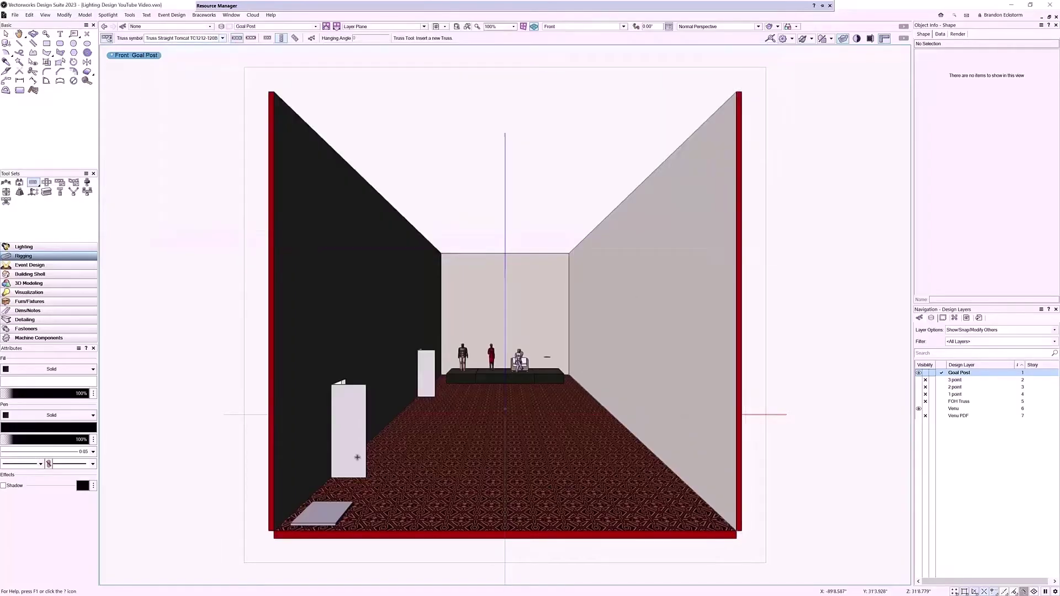
{"action": "left_click", "coordinate": [323, 512]}
{"action": "left_click", "coordinate": [468, 482]}
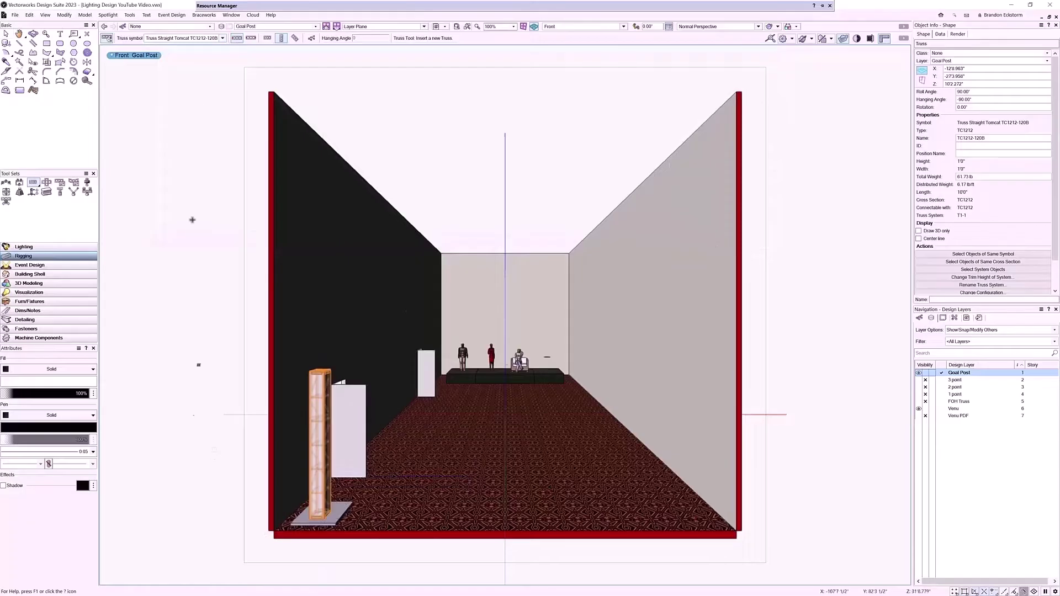
- Switch the truss symbol to the shorter TC1212-060B section for the piece above
{"action": "left_click", "coordinate": [221, 37]}
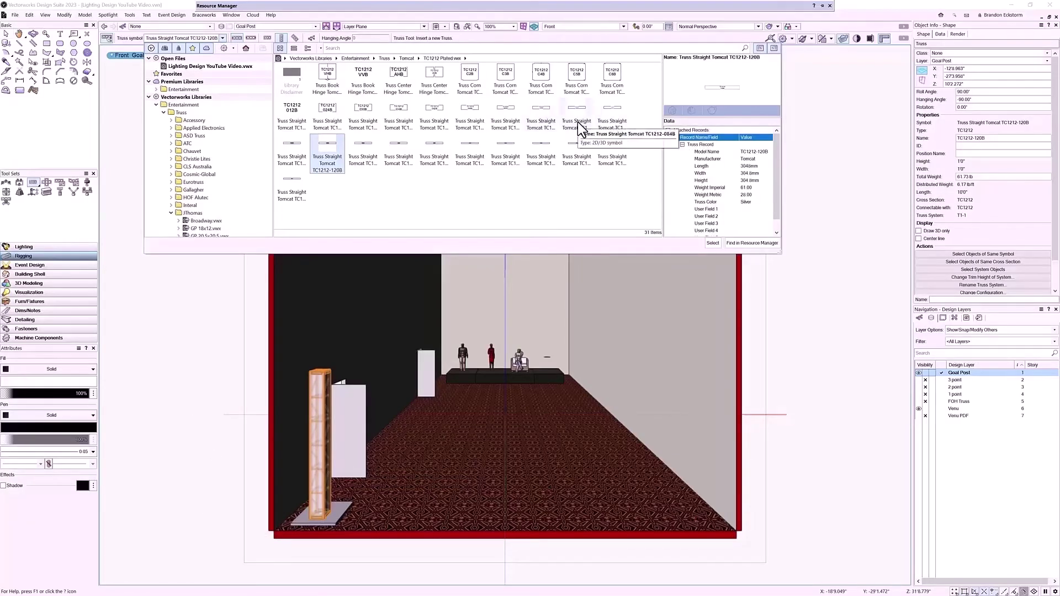
{"action": "left_click", "coordinate": [506, 113]}
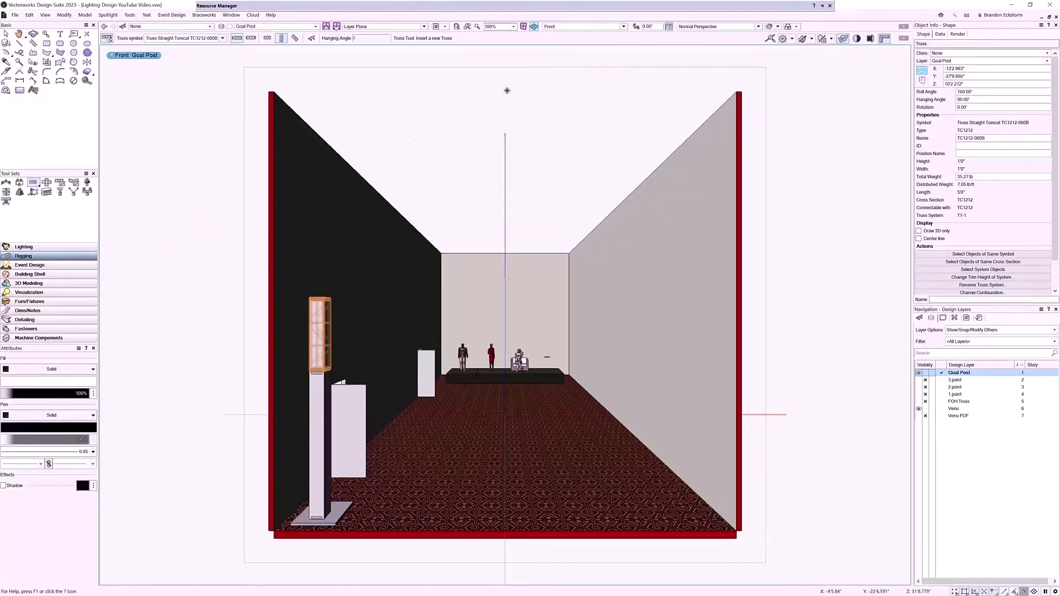
{"action": "left_click", "coordinate": [575, 27]}
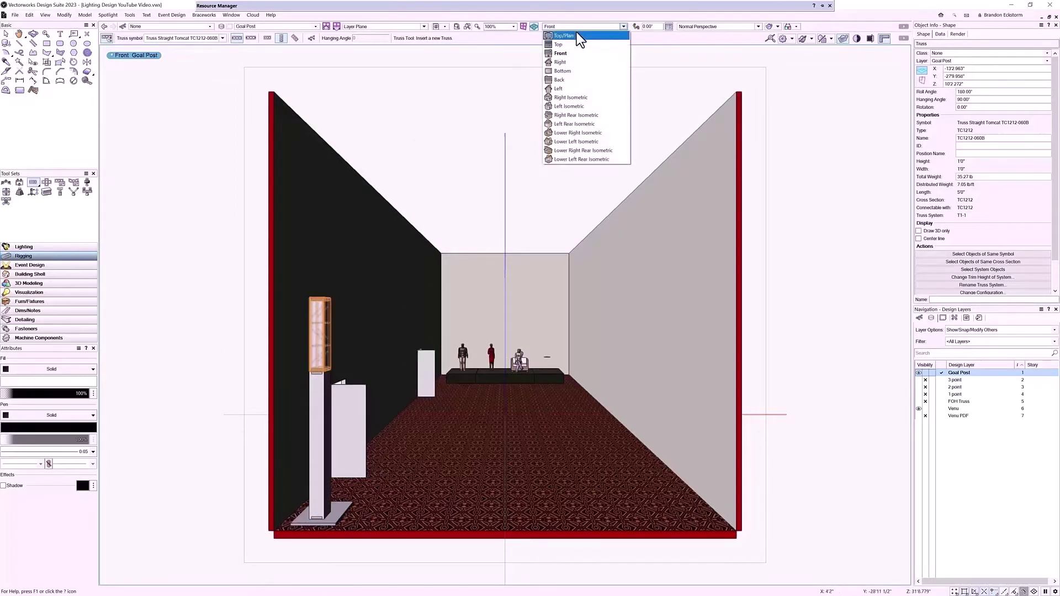
- In Top/Plan, place a lighting pipe centred on the truss with a 6' total length
{"action": "left_click", "coordinate": [577, 32]}
{"action": "scroll", "coordinate": [541, 286], "scroll_direction": "up", "scroll_amount": 5}
{"action": "scroll", "coordinate": [497, 310], "scroll_direction": "down", "scroll_amount": 3}
{"action": "left_click", "coordinate": [6, 182]}
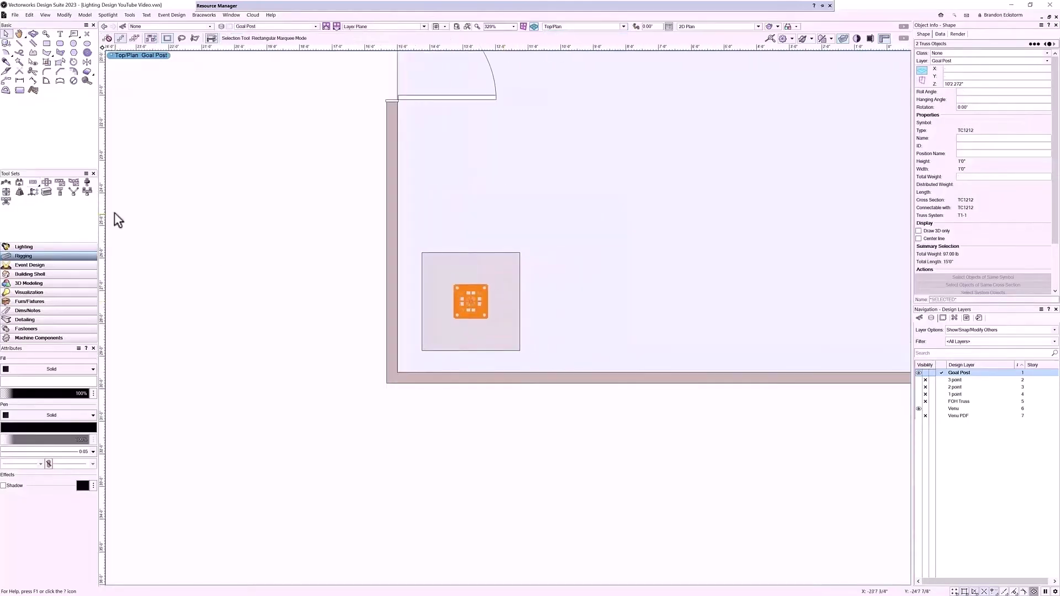
{"action": "left_click", "coordinate": [470, 302]}
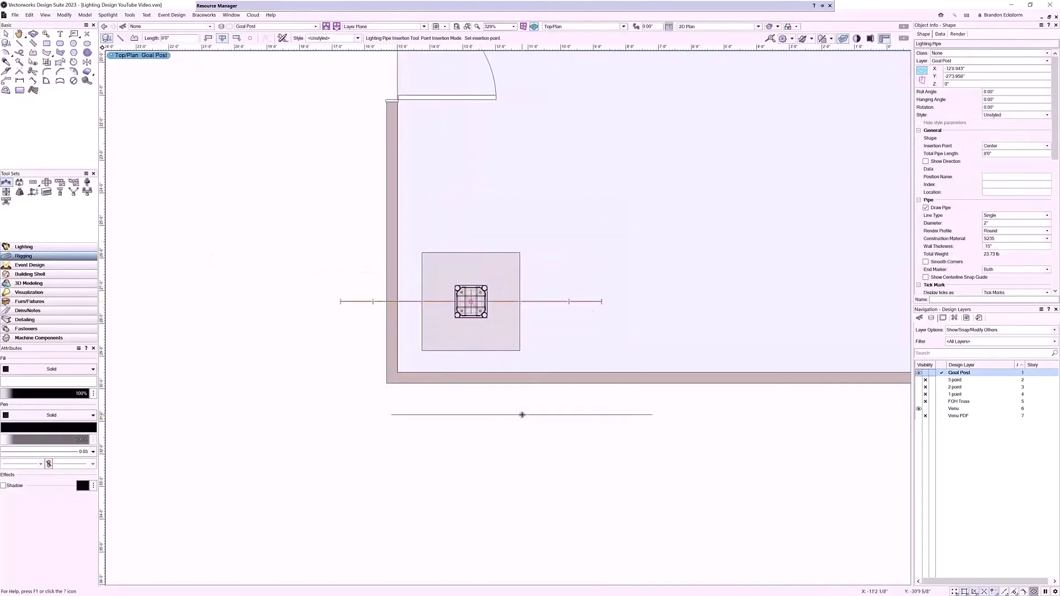
{"action": "key", "text": "x"}
{"action": "left_click", "coordinate": [981, 153]}
{"action": "type", "text": "6"}
{"action": "key", "text": "Return"}
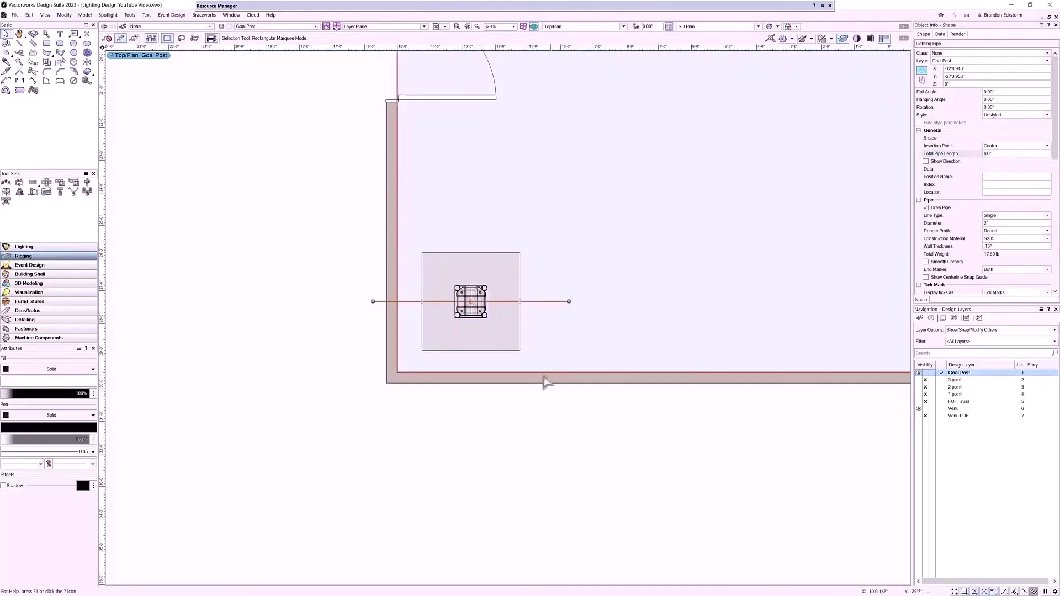
- Select the whole goal-post assembly and rotate it 45° about its centre
{"action": "key", "text": "ctrl+a"}
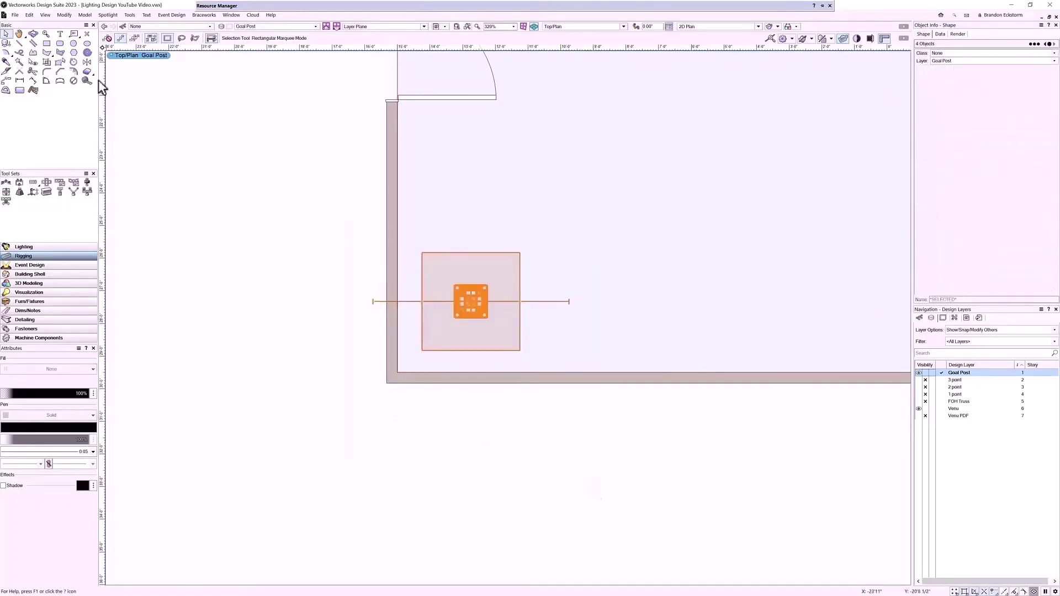
{"action": "left_click", "coordinate": [73, 62]}
{"action": "left_click", "coordinate": [470, 302]}
{"action": "left_click", "coordinate": [589, 411]}
{"action": "key", "text": "x"}
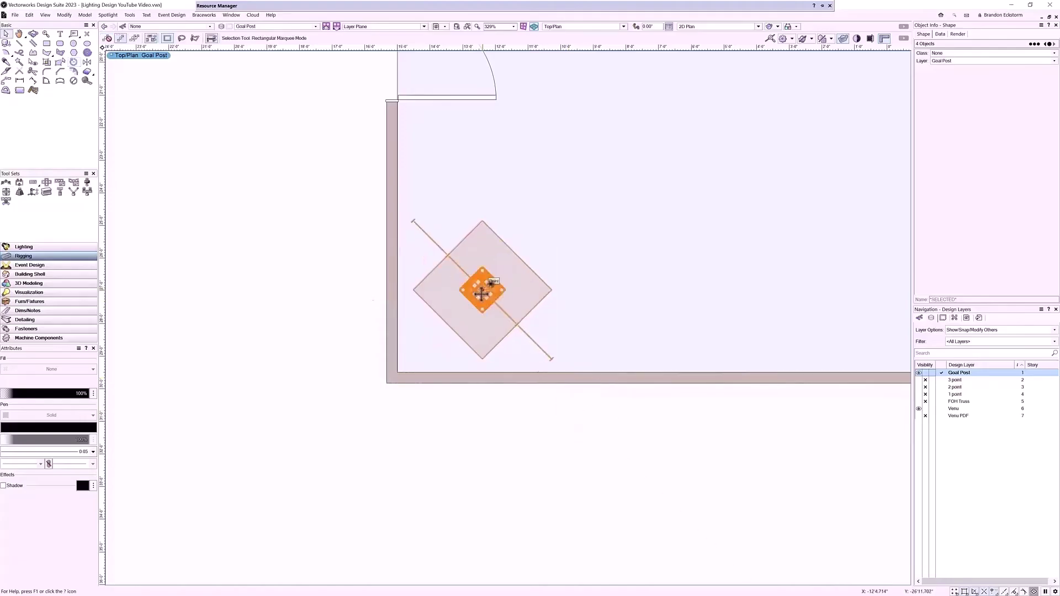
{"action": "left_click", "coordinate": [525, 466]}
{"action": "scroll", "coordinate": [524, 467], "scroll_direction": "down", "scroll_amount": 8}
- Search 'Leko' and choose the Strand LekoLite 19deg symbol for the Lighting Device tool
{"action": "scroll", "coordinate": [331, 466], "scroll_direction": "up", "scroll_amount": 7}
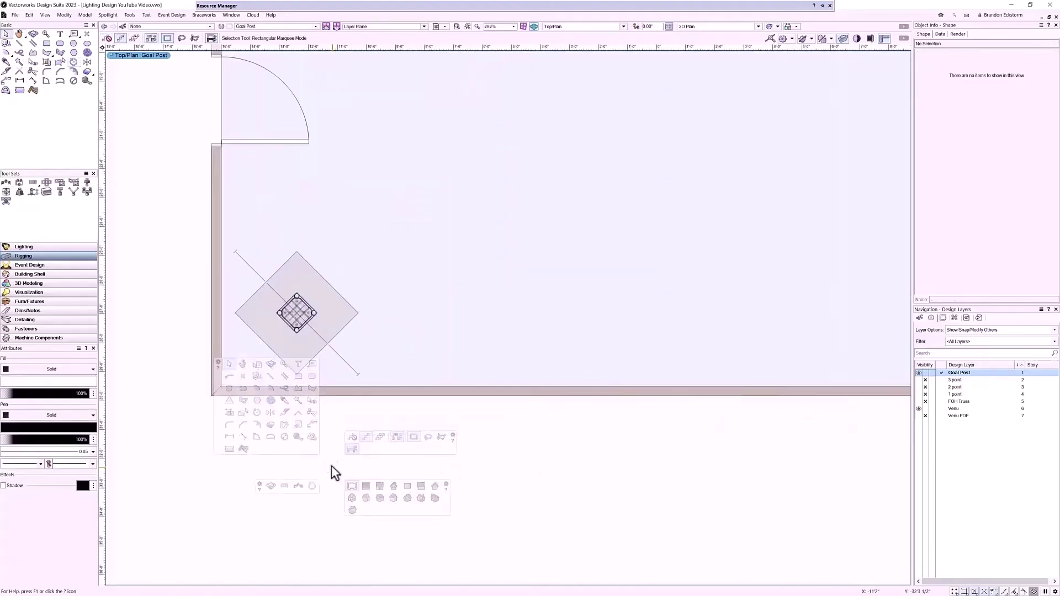
{"action": "left_click", "coordinate": [31, 246]}
{"action": "left_click", "coordinate": [5, 182]}
{"action": "left_click", "coordinate": [227, 38]}
{"action": "type", "text": "Leko"}
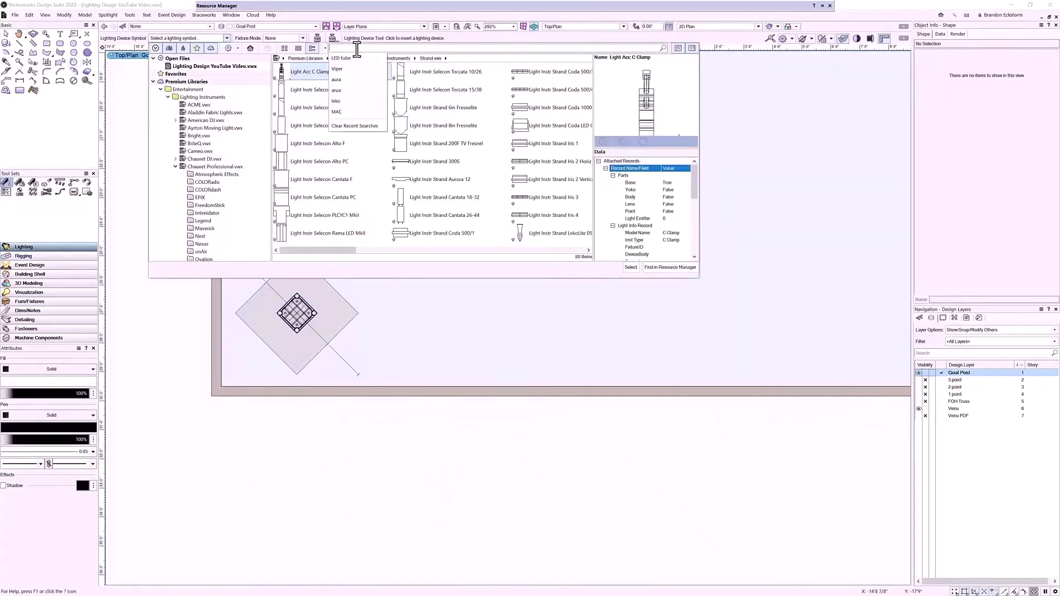
{"action": "key", "text": "Return"}
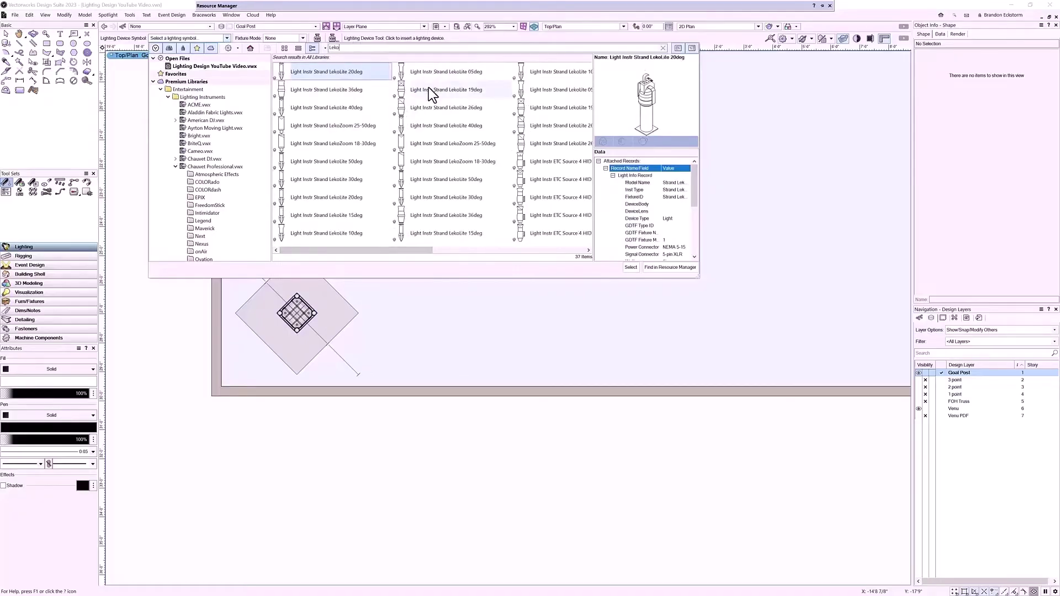
{"action": "left_click", "coordinate": [429, 88]}
{"action": "left_click", "coordinate": [630, 267]}
- Hang four LekoLite 19deg fixtures along the diagonal pipe, two per side of the truss
{"action": "scroll", "coordinate": [231, 248], "scroll_direction": "up", "scroll_amount": 6}
{"action": "left_click", "coordinate": [228, 252]}
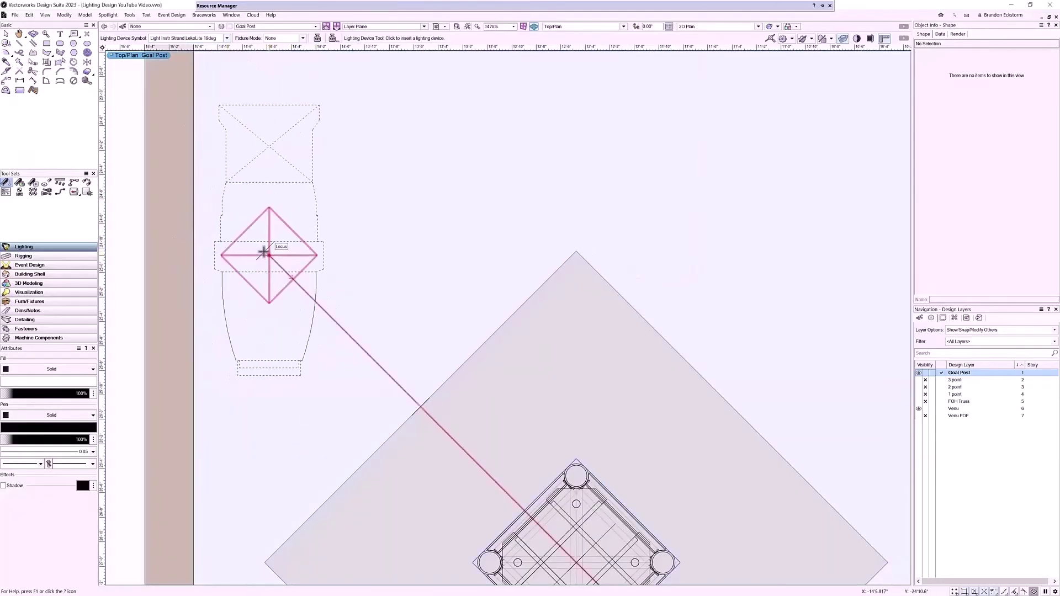
{"action": "scroll", "coordinate": [263, 248], "scroll_direction": "down", "scroll_amount": 3}
{"action": "left_click", "coordinate": [361, 356]}
{"action": "scroll", "coordinate": [367, 358], "scroll_direction": "down", "scroll_amount": 2}
{"action": "scroll", "coordinate": [367, 358], "scroll_direction": "down", "scroll_amount": 2}
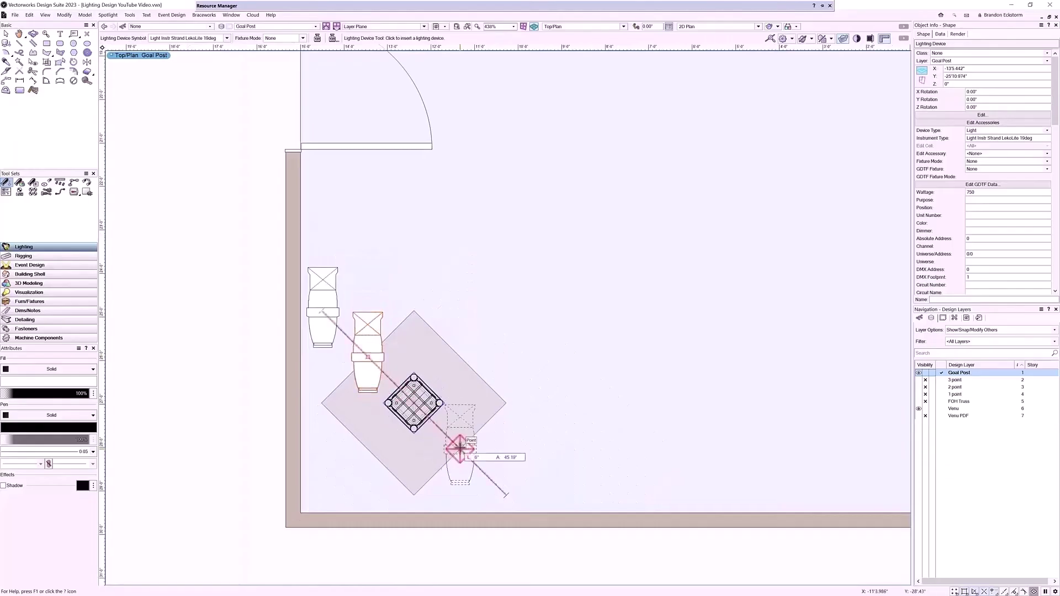
{"action": "left_click", "coordinate": [460, 449]}
{"action": "left_click", "coordinate": [506, 495]}
- Renumber the four lighting devices with Spotlight Numbering
{"action": "key", "text": "x"}
{"action": "left_click", "coordinate": [485, 474]}
{"action": "left_click", "coordinate": [551, 458]}
{"action": "left_click", "coordinate": [108, 15]}
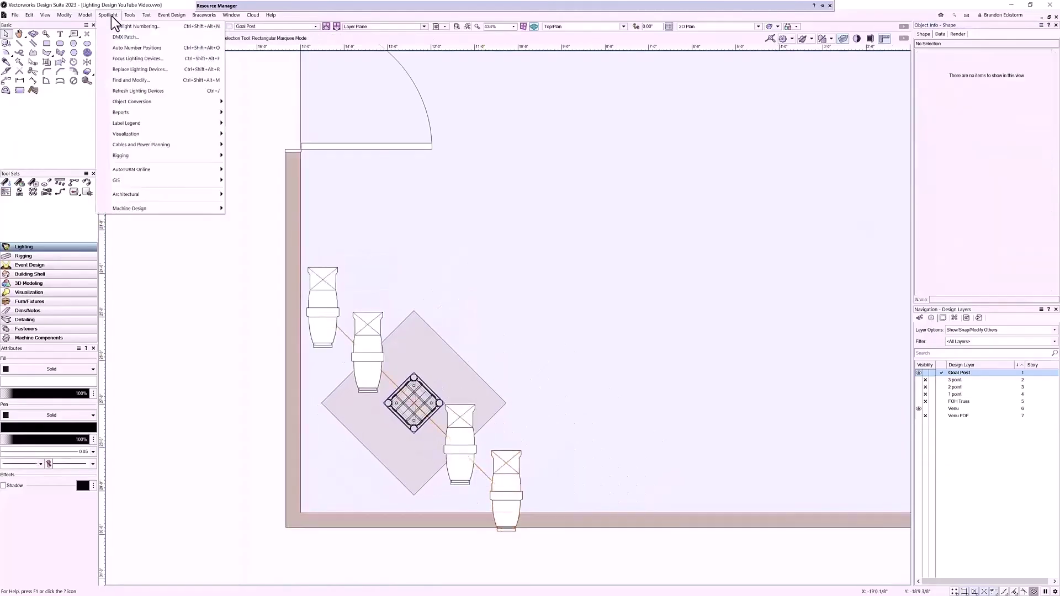
{"action": "left_click", "coordinate": [120, 30]}
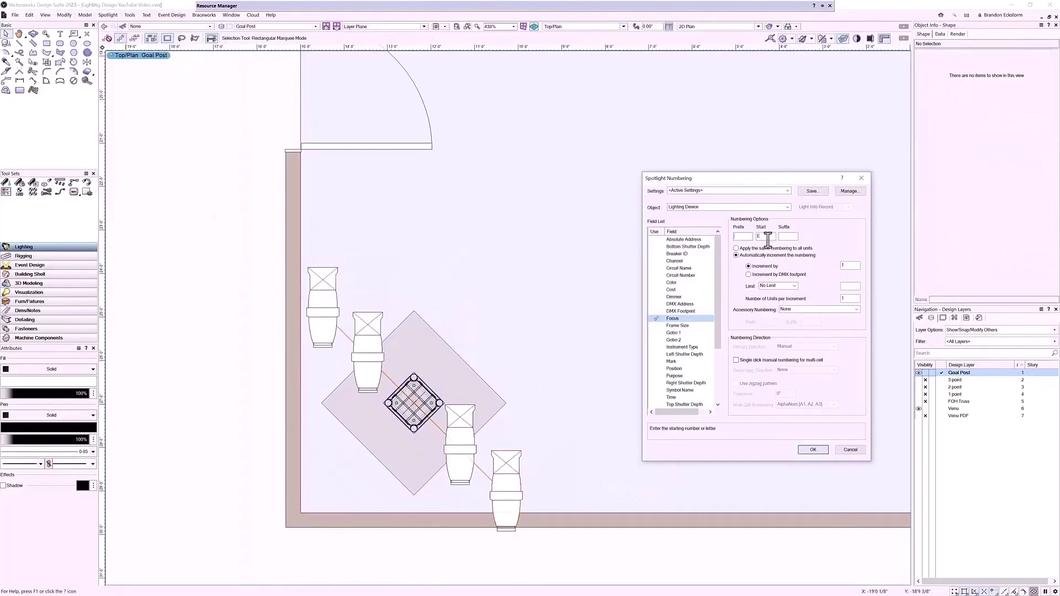
{"action": "left_click", "coordinate": [828, 451]}
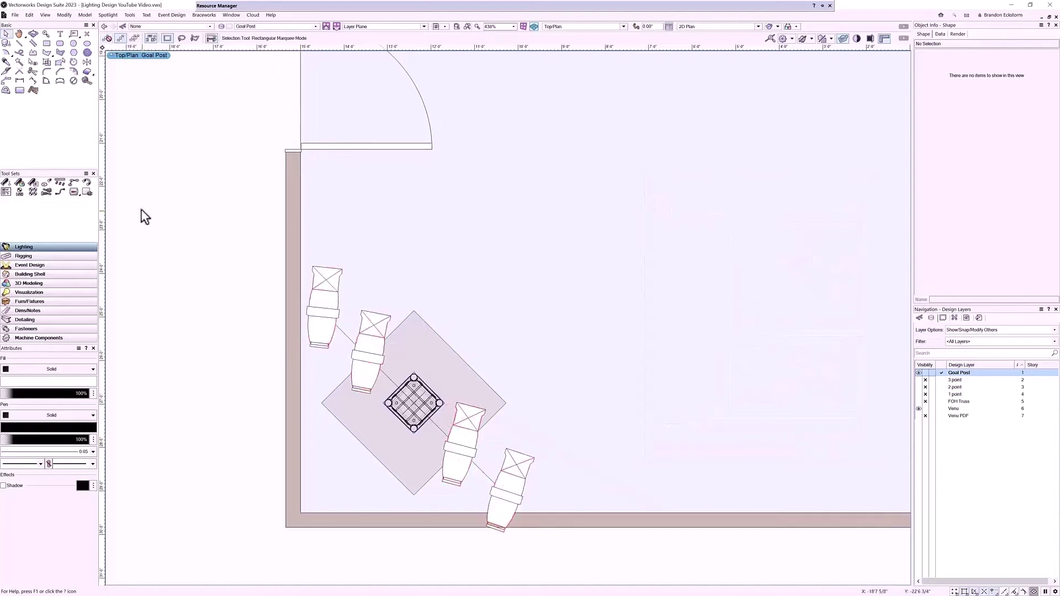
- Marquee-select the eight goal post lighting objects and nudge them into position
{"action": "scroll", "coordinate": [144, 215], "scroll_direction": "down", "scroll_amount": 2}
{"action": "left_click_drag", "start_coordinate": [162, 197], "coordinate": [430, 486]}
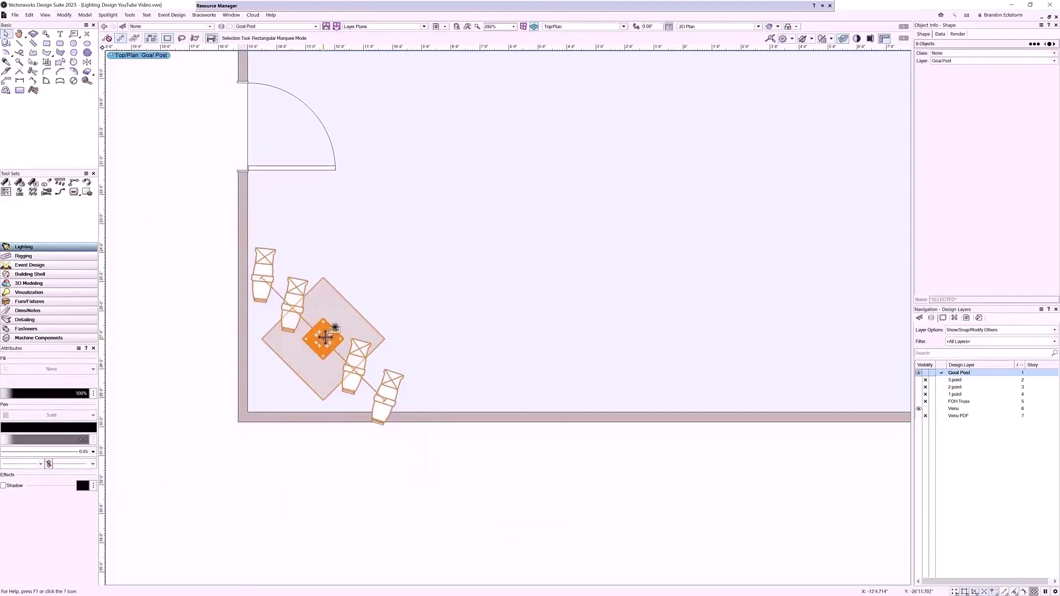
{"action": "left_click_drag", "start_coordinate": [325, 337], "coordinate": [346, 316]}
- Review the goal post lights in a front perspective view, then deselect them
{"action": "key", "text": "2"}
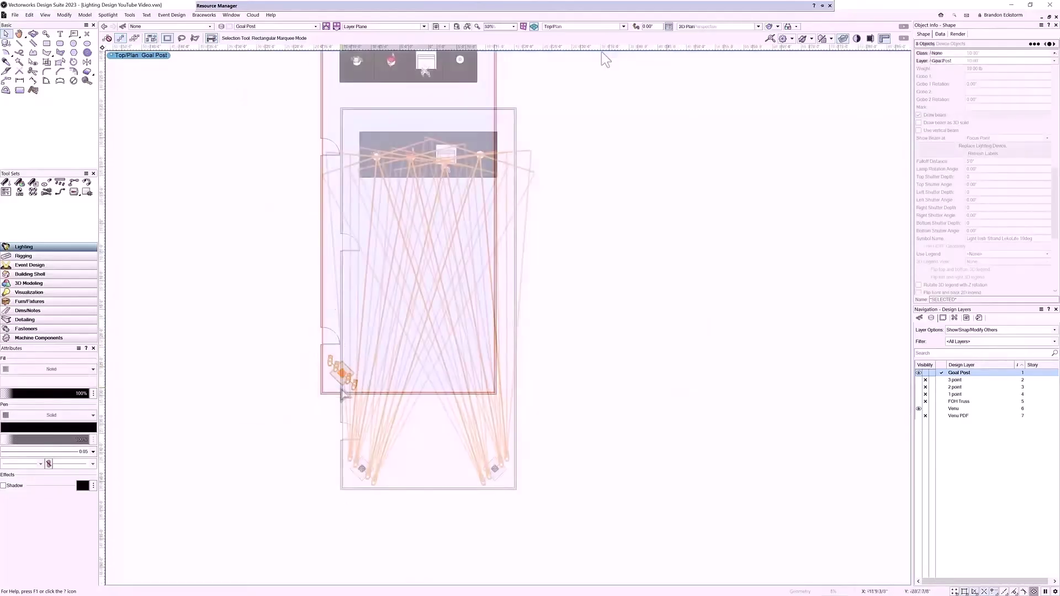
{"action": "scroll", "coordinate": [519, 376], "scroll_direction": "up", "scroll_amount": 5}
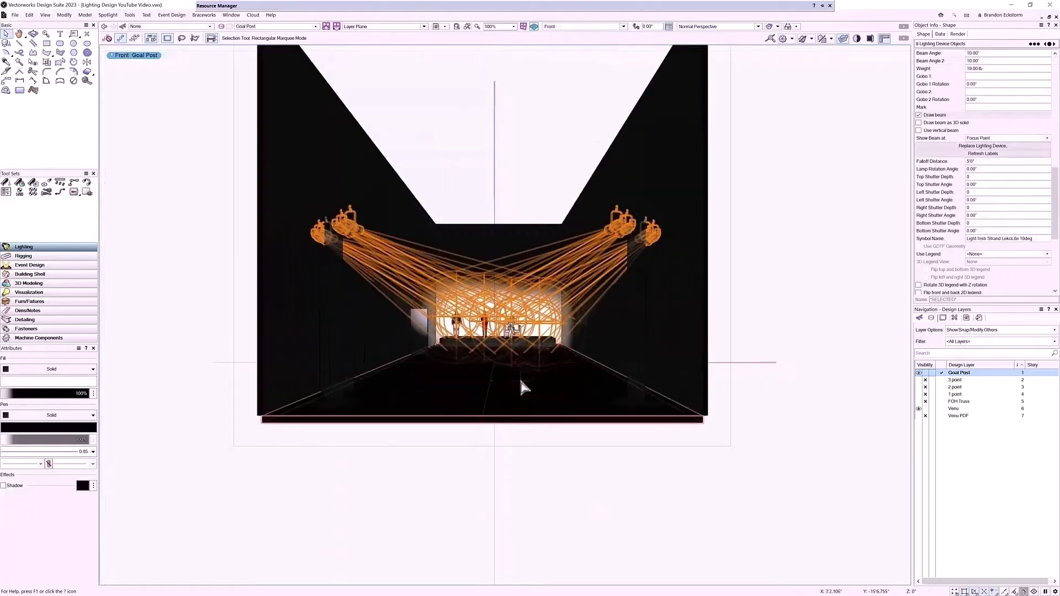
{"action": "left_click", "coordinate": [519, 377]}
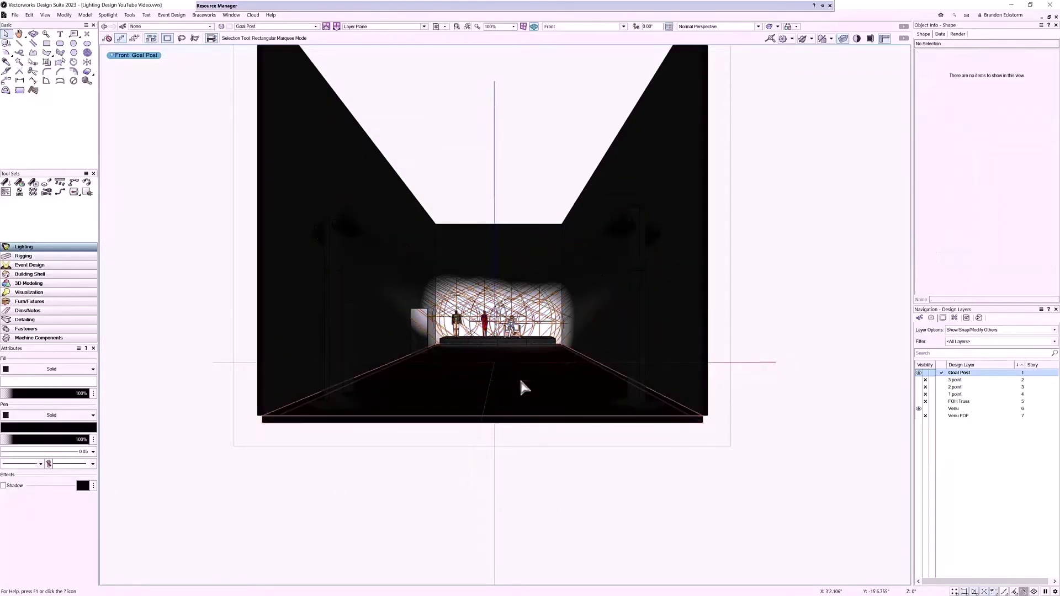
{"action": "scroll", "coordinate": [519, 377], "scroll_direction": "up", "scroll_amount": 3}
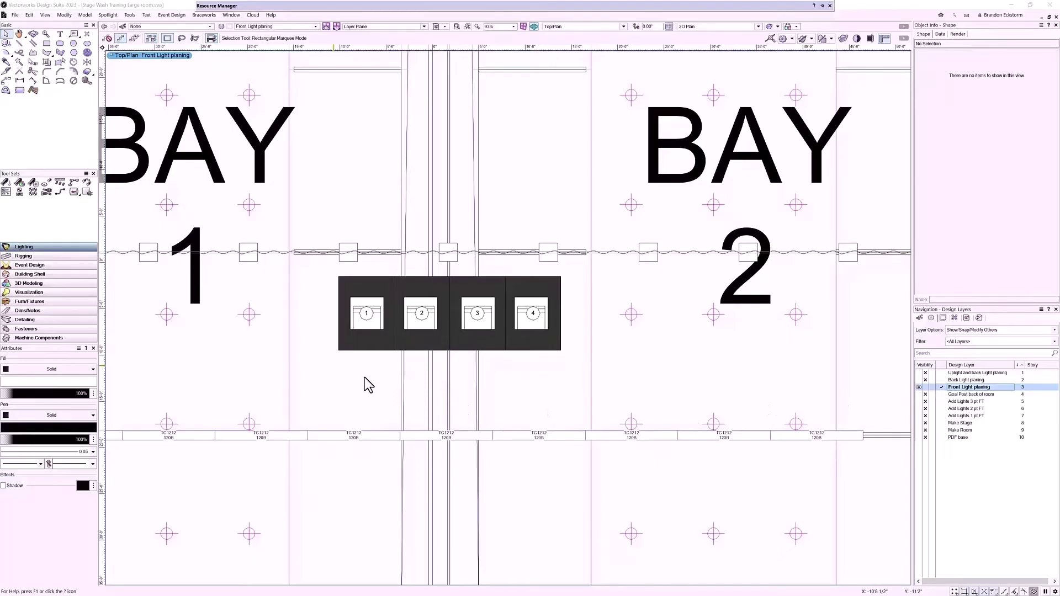
- Draw a -135° guide line from stage box 1 down past the truss
{"action": "key", "text": "2"}
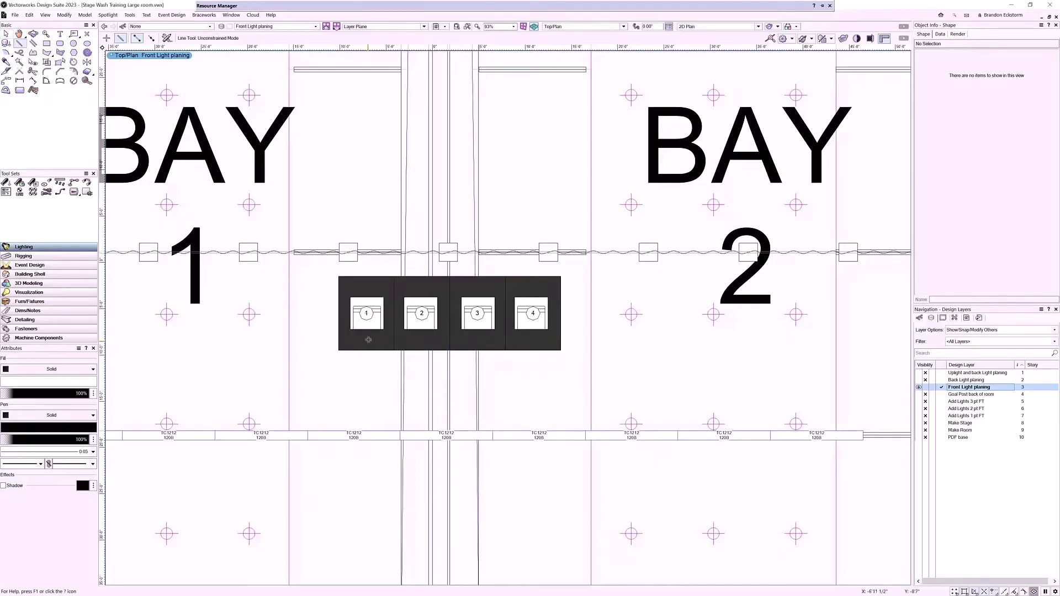
{"action": "left_click", "coordinate": [365, 321]}
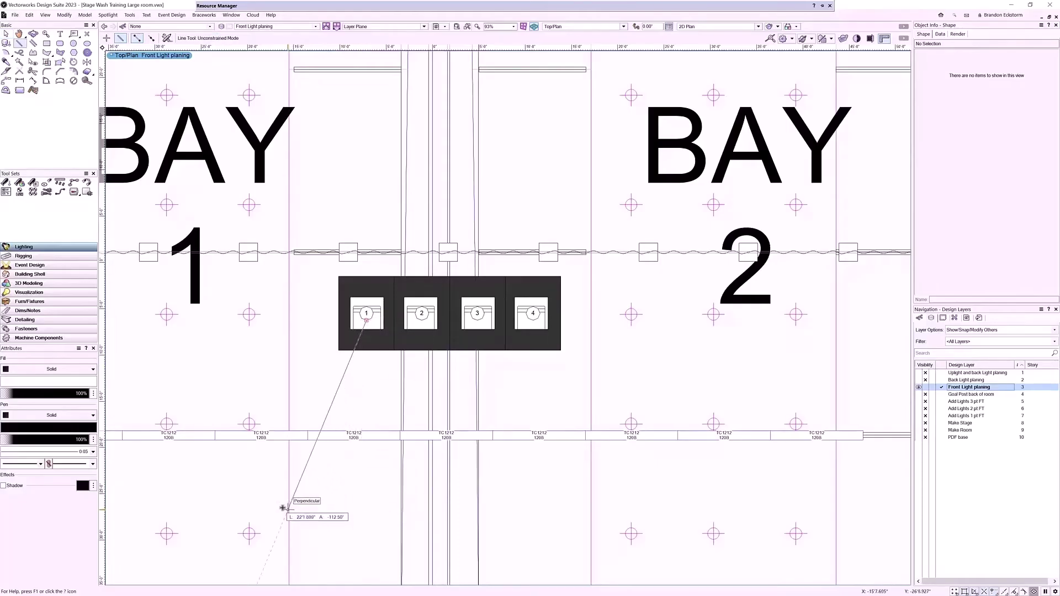
{"action": "left_click", "coordinate": [198, 488]}
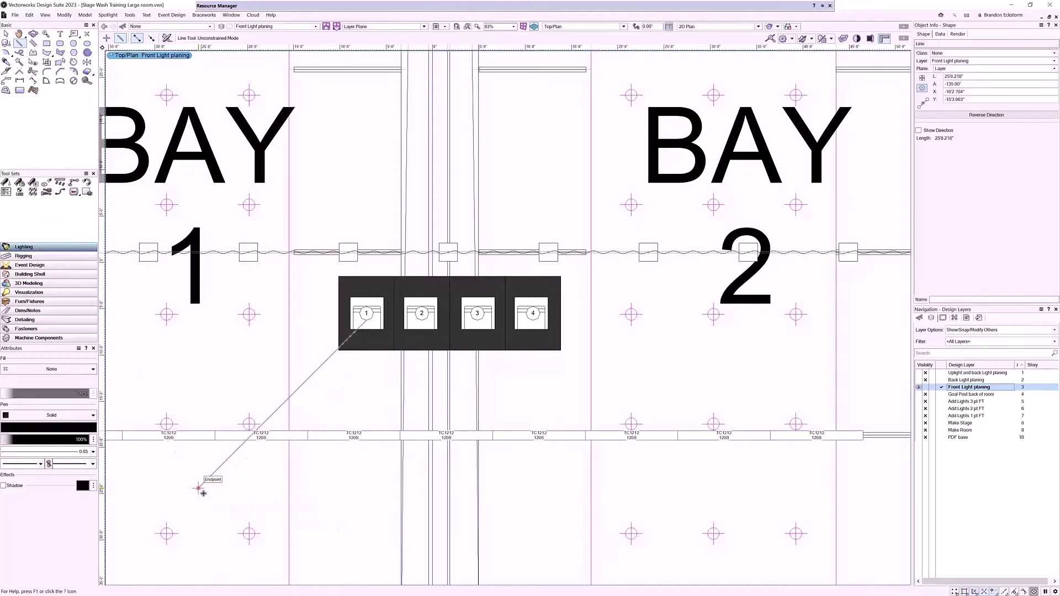
- Mirror a duplicate of the guide line about a vertical axis through stage box 1
{"action": "key", "text": "shift+m"}
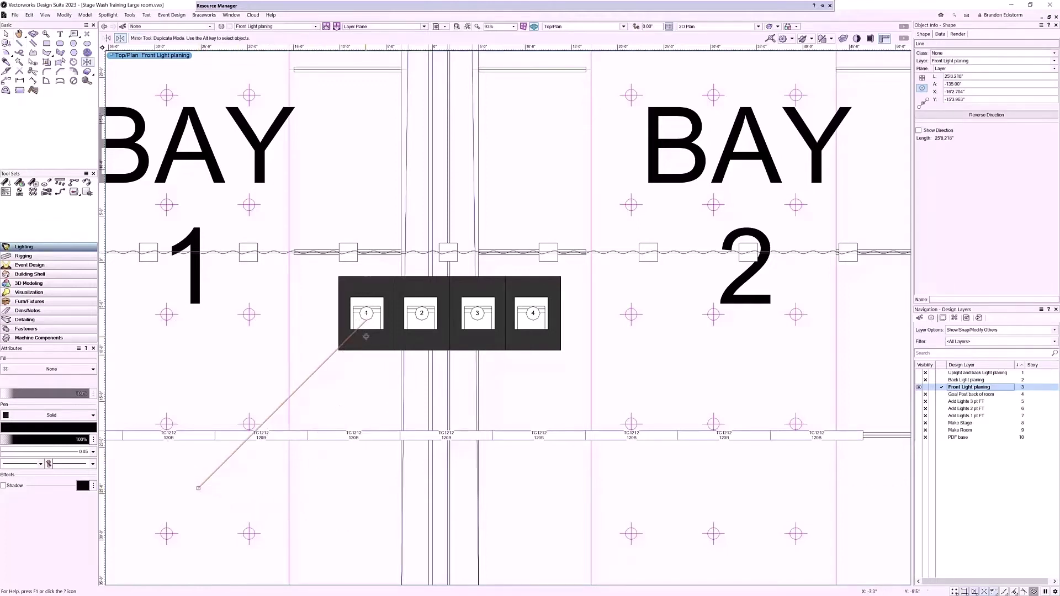
{"action": "left_click", "coordinate": [366, 323]}
{"action": "left_click", "coordinate": [364, 354]}
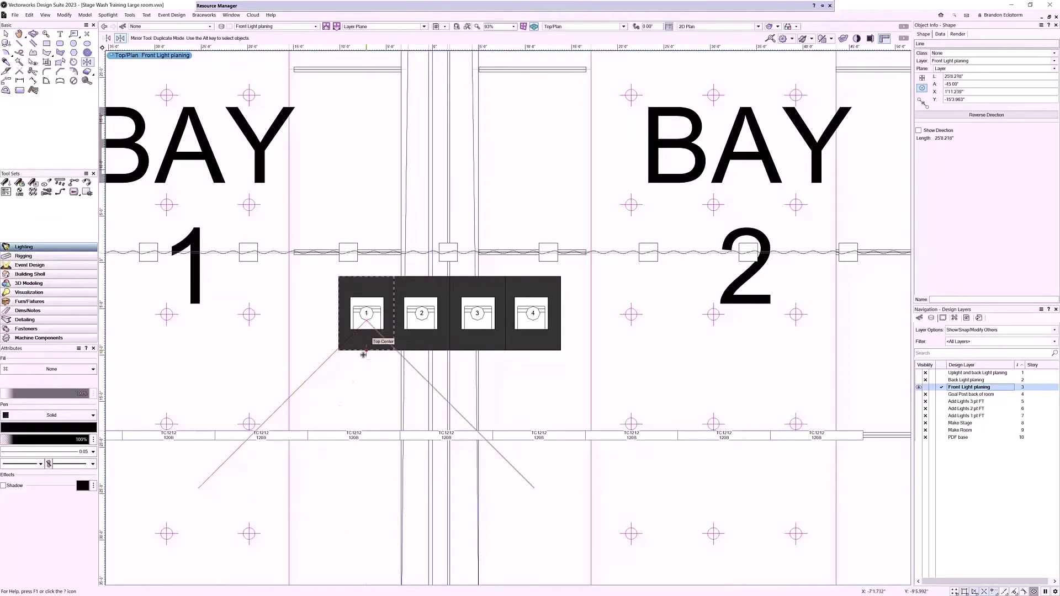
- Deselect the guide line and choose Strand LekoLite 26deg in the Lighting Device tool
{"action": "key", "text": "x"}
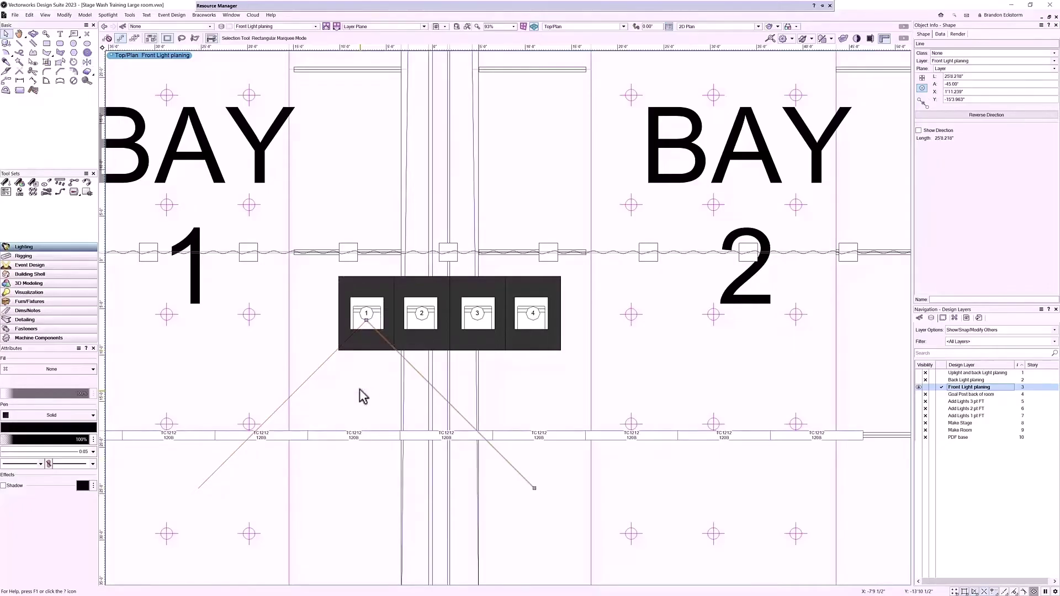
{"action": "left_click", "coordinate": [360, 388]}
{"action": "left_click", "coordinate": [5, 182]}
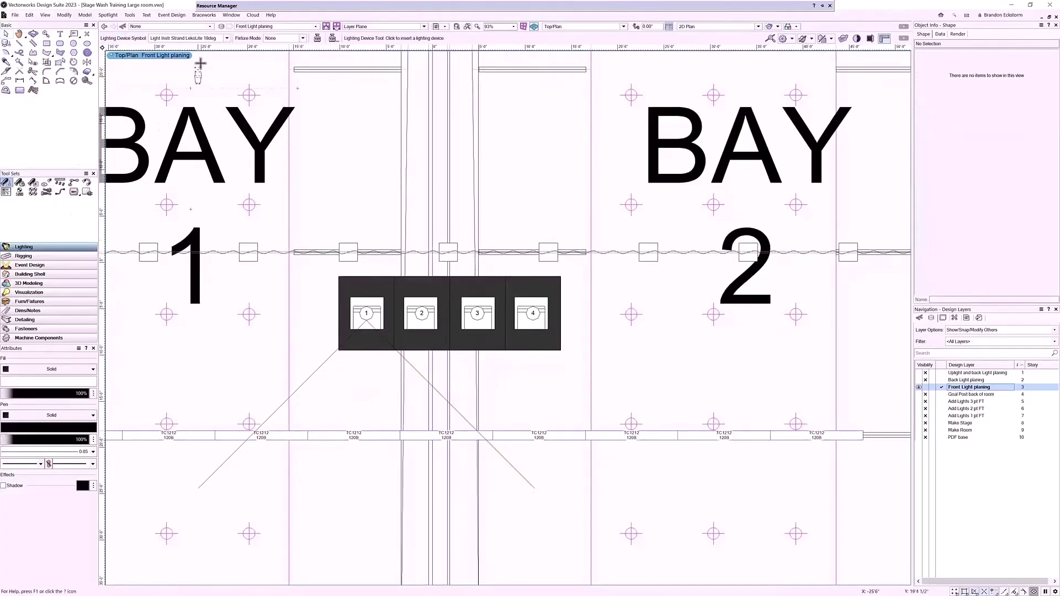
{"action": "left_click", "coordinate": [226, 38]}
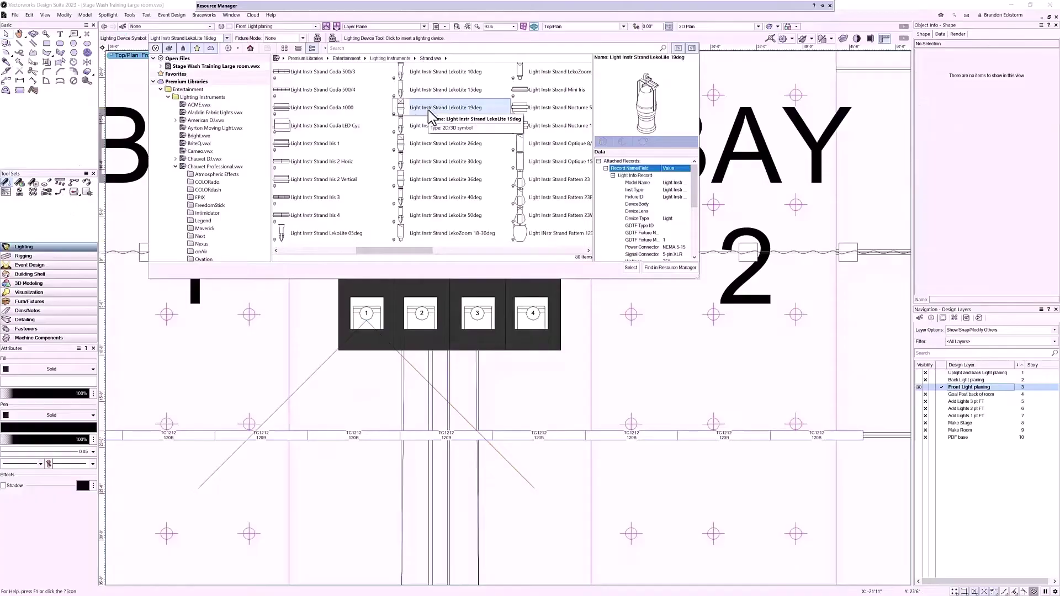
{"action": "left_click", "coordinate": [442, 144]}
{"action": "left_click", "coordinate": [630, 267]}
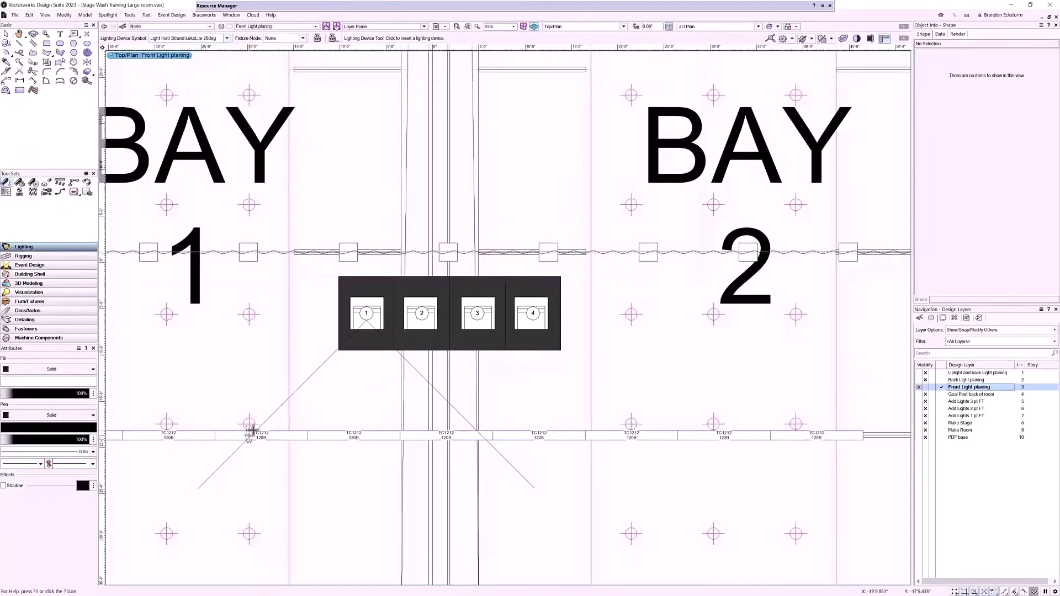
{"action": "scroll", "coordinate": [255, 430], "scroll_direction": "up", "scroll_amount": 6}
{"action": "scroll", "coordinate": [292, 393], "scroll_direction": "down", "scroll_amount": 5}
{"action": "scroll", "coordinate": [492, 310], "scroll_direction": "up", "scroll_amount": 4}
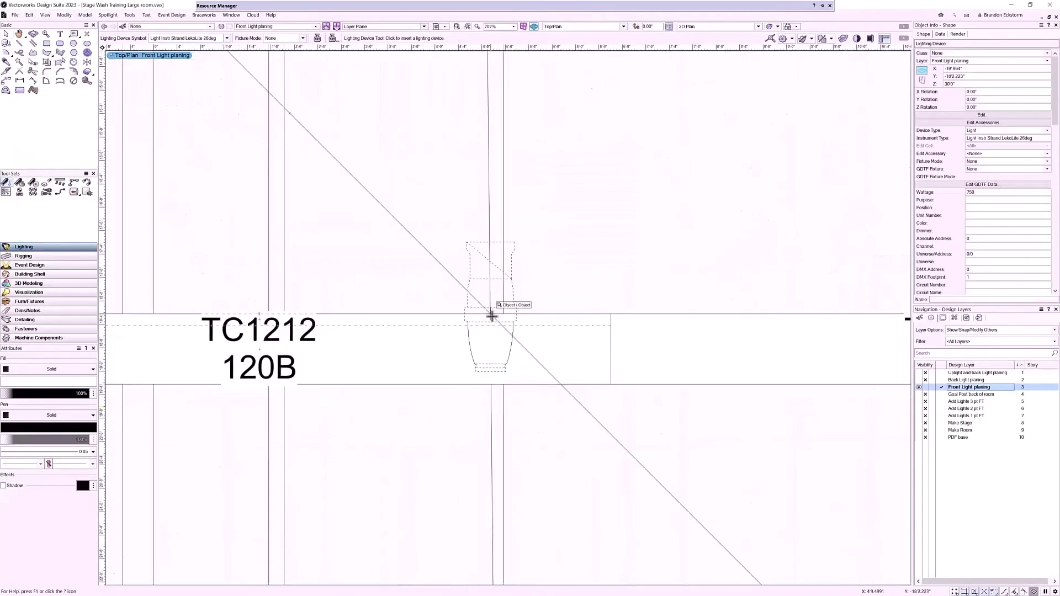
- Hang LekoLite 26deg fixtures where the guide lines cross the truss and select both
{"action": "left_click", "coordinate": [491, 312]}
{"action": "scroll", "coordinate": [403, 411], "scroll_direction": "down", "scroll_amount": 4}
{"action": "key", "text": "x"}
{"action": "key", "text": "ctrl+a"}
{"action": "scroll", "coordinate": [938, 260], "scroll_direction": "down", "scroll_amount": 5}
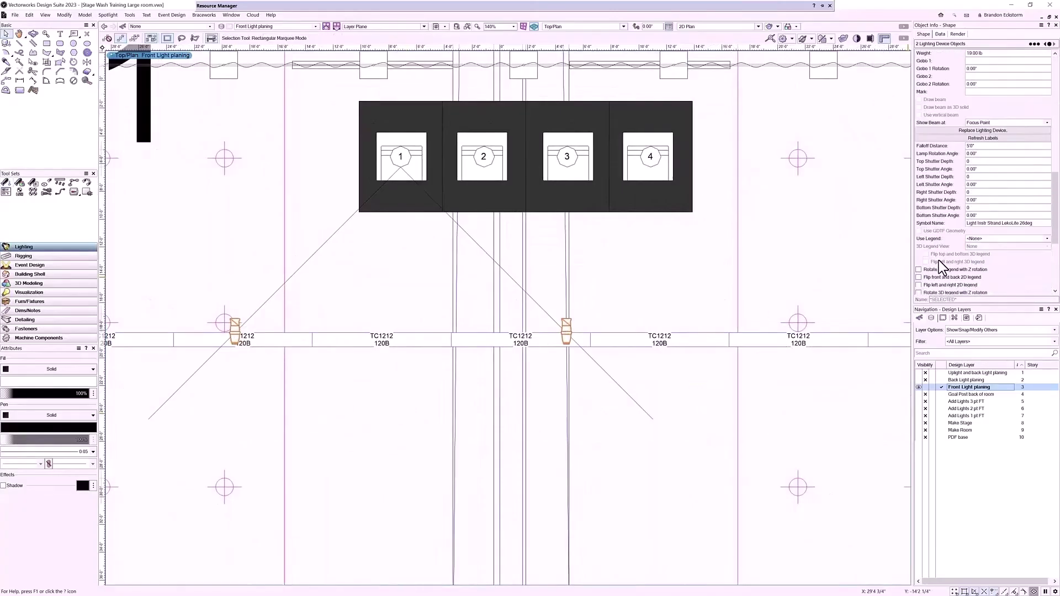
- Aim both fixtures at focus 1 with Draw beam turned on
{"action": "left_click", "coordinate": [980, 230]}
{"action": "type", "text": "1"}
{"action": "key", "text": "Return"}
{"action": "scroll", "coordinate": [951, 230], "scroll_direction": "up", "scroll_amount": 4}
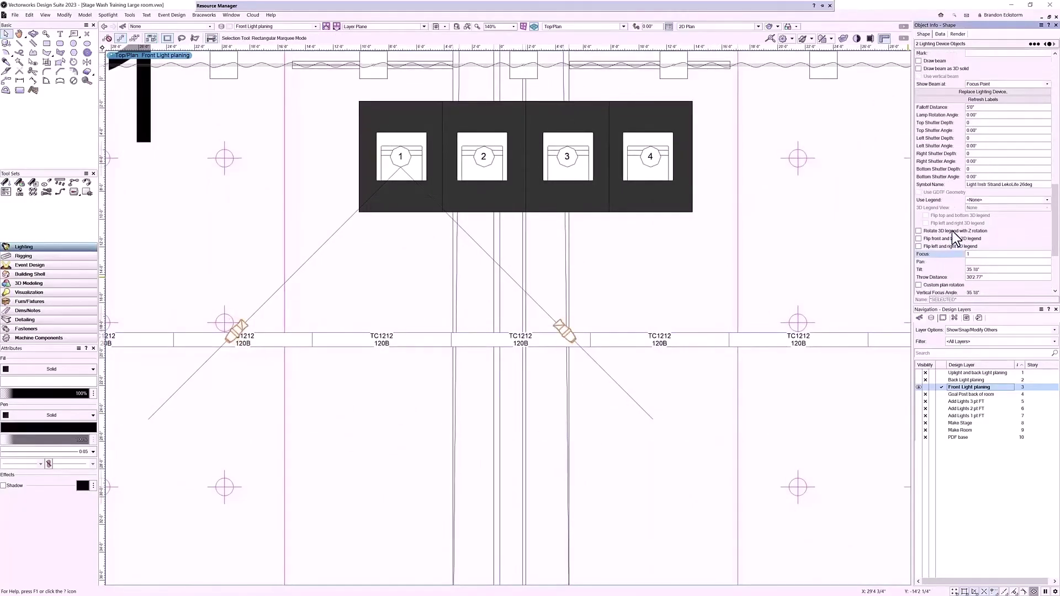
{"action": "left_click", "coordinate": [919, 138]}
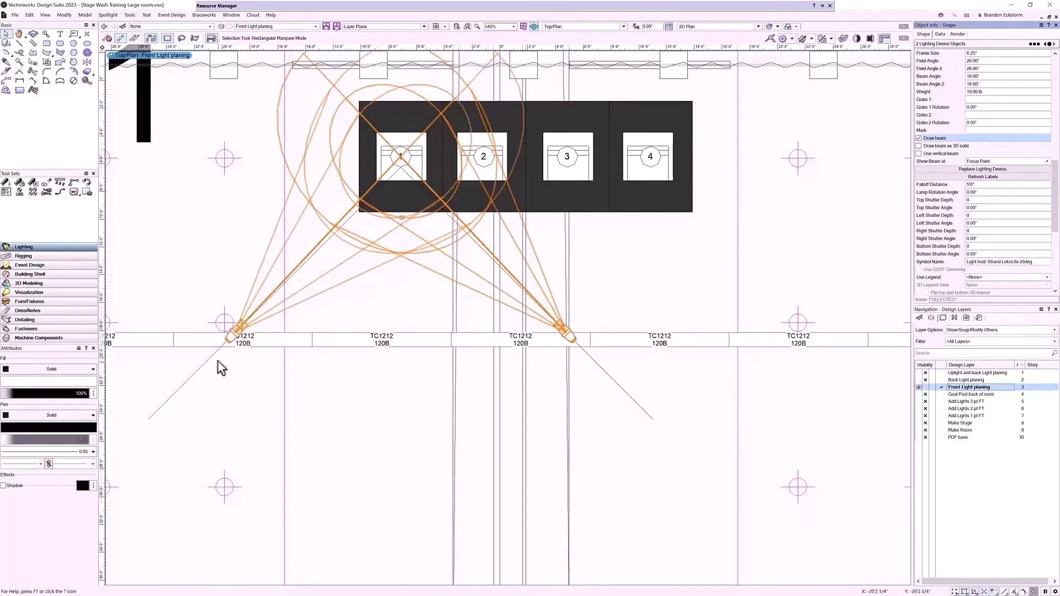
{"action": "left_click", "coordinate": [200, 368], "text": "shift"}
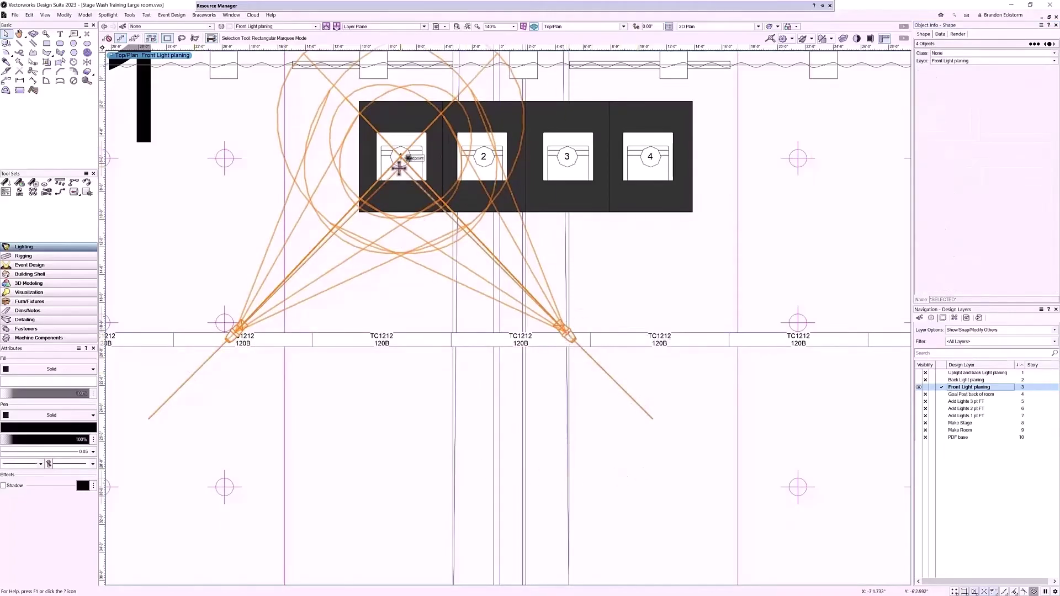
- Duplicate the fixtures and guide lines 6' along the truss toward box 2, then select that pair
{"action": "left_click_drag", "start_coordinate": [400, 166], "coordinate": [651, 166]}
{"action": "scroll", "coordinate": [1002, 180], "scroll_direction": "down", "scroll_amount": 10}
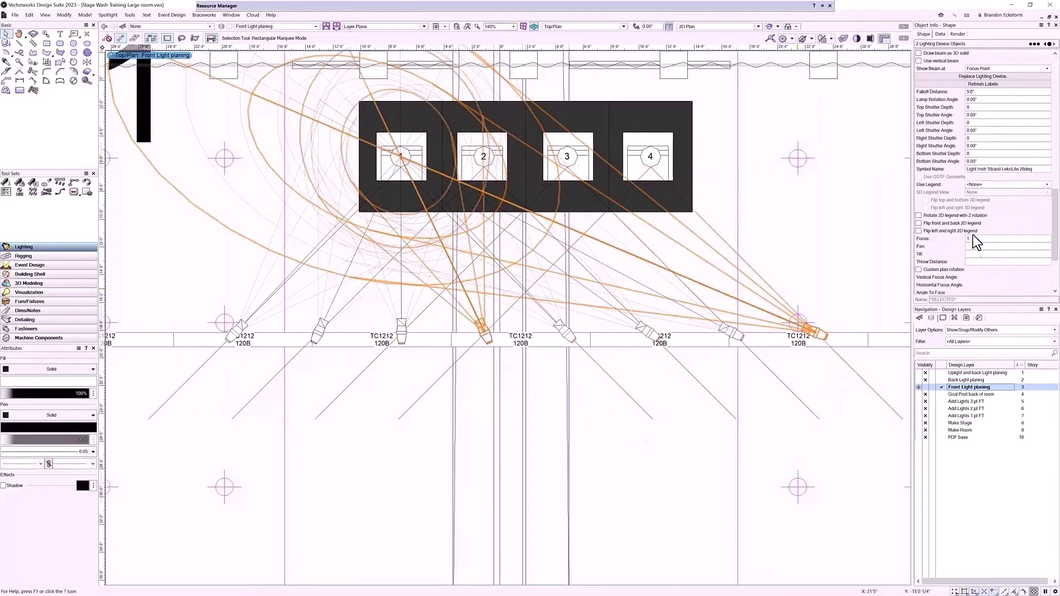
{"action": "left_click", "coordinate": [731, 333]}
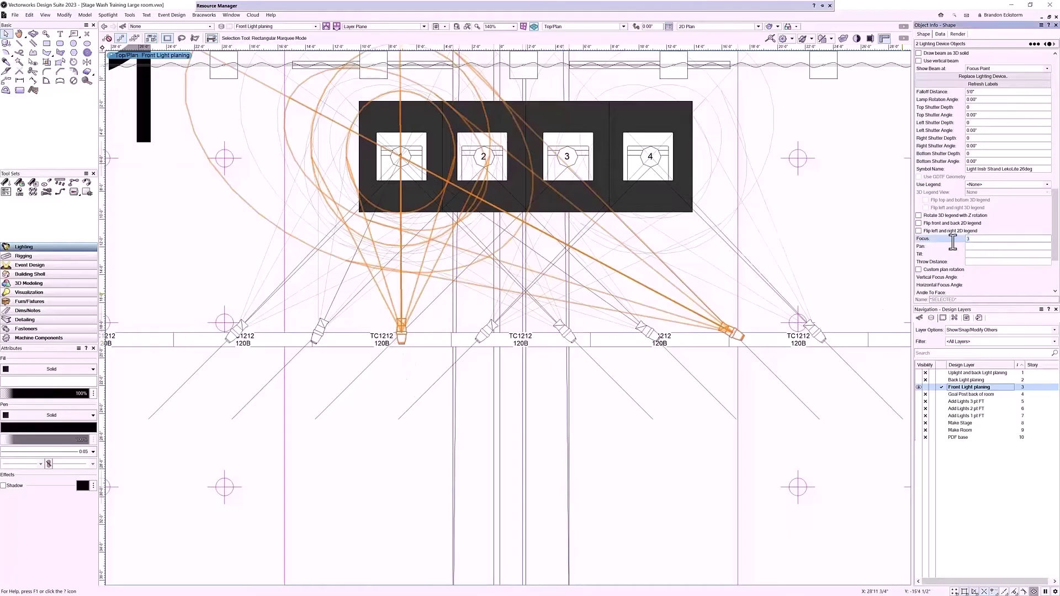
{"action": "left_click", "coordinate": [643, 331]}
{"action": "left_click", "coordinate": [320, 331], "text": "shift"}
- Set Focus to 2 for the box 2 fixture pair
{"action": "left_click", "coordinate": [1008, 238]}
{"action": "type", "text": "2"}
{"action": "key", "text": "Return"}
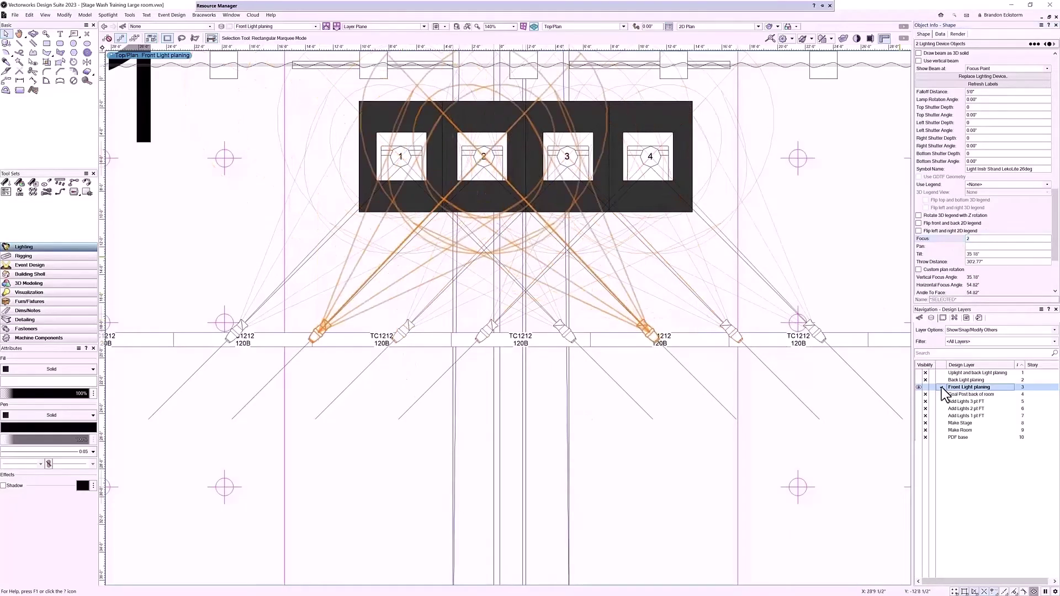
{"action": "left_click", "coordinate": [150, 55]}
- Split the window into two panes with a rendered front 3D view below, nudged toward the stage
{"action": "left_click", "coordinate": [173, 105]}
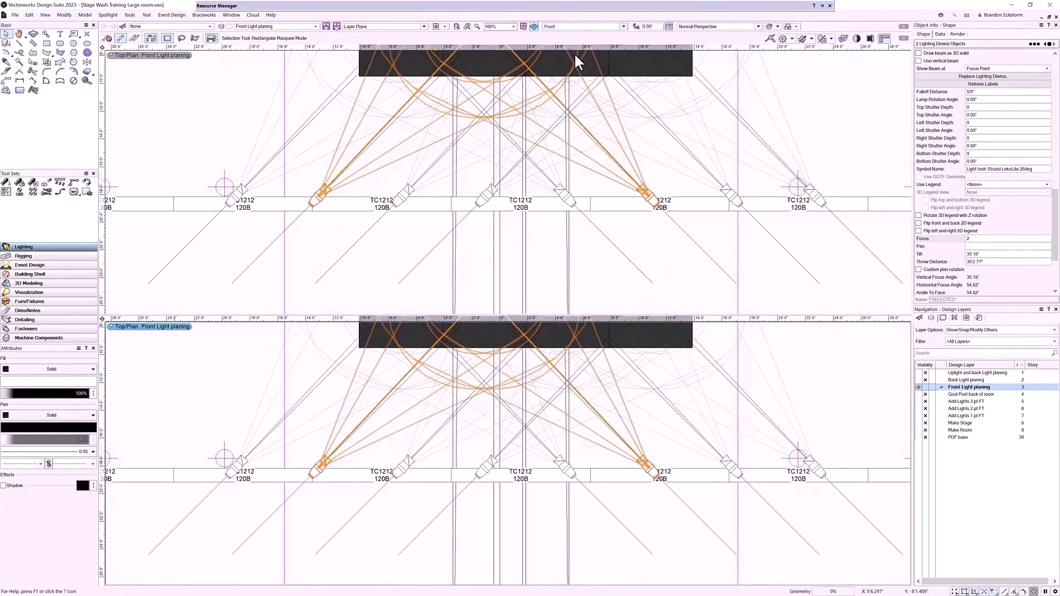
{"action": "key", "text": "shift+c"}
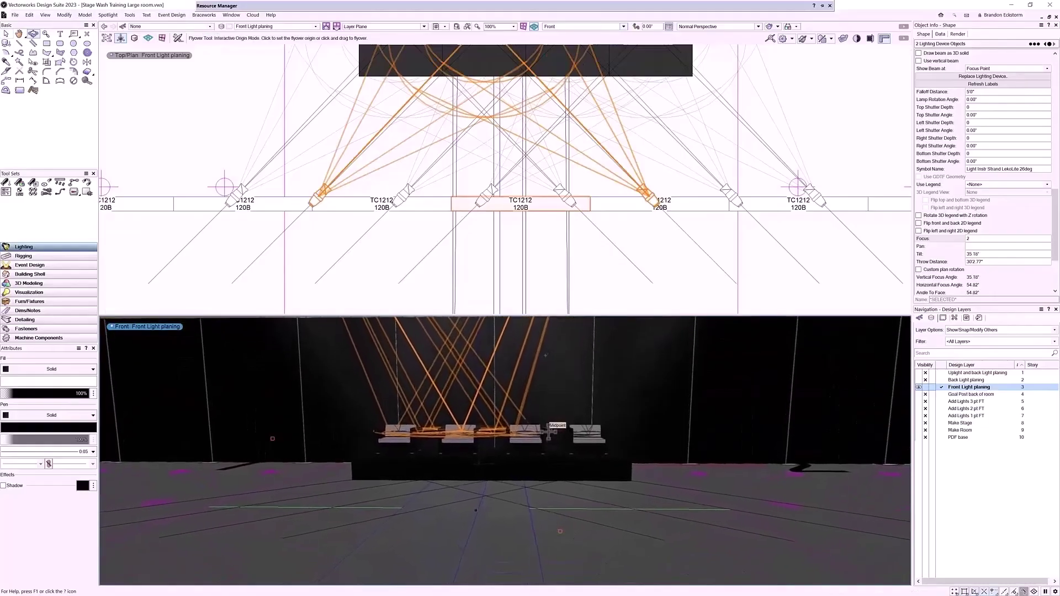
{"action": "left_click_drag", "start_coordinate": [548, 434], "coordinate": [548, 427]}
{"action": "key", "text": "x"}
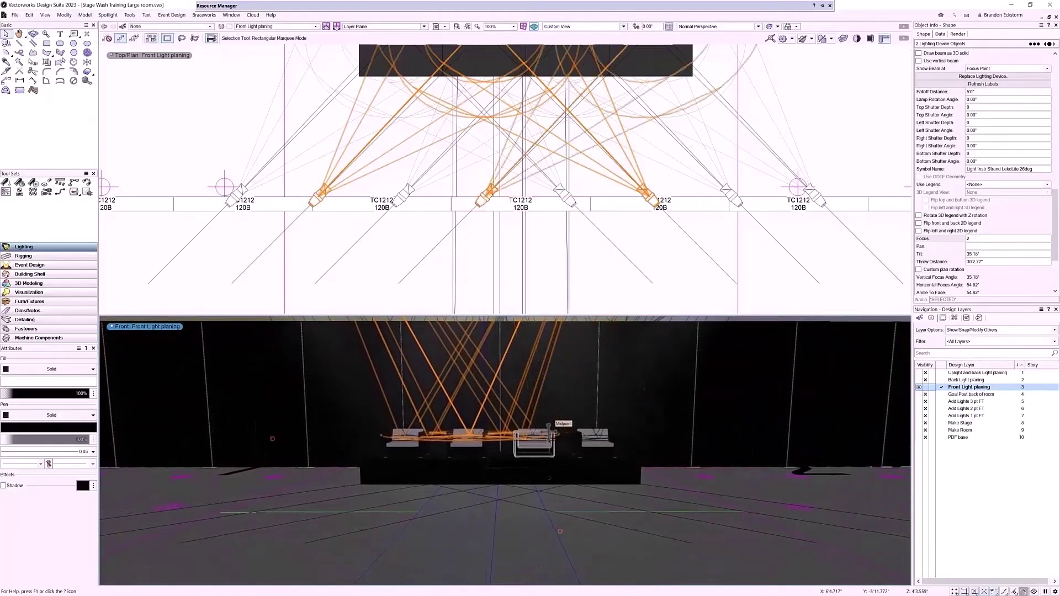
{"action": "key", "text": "shift+c"}
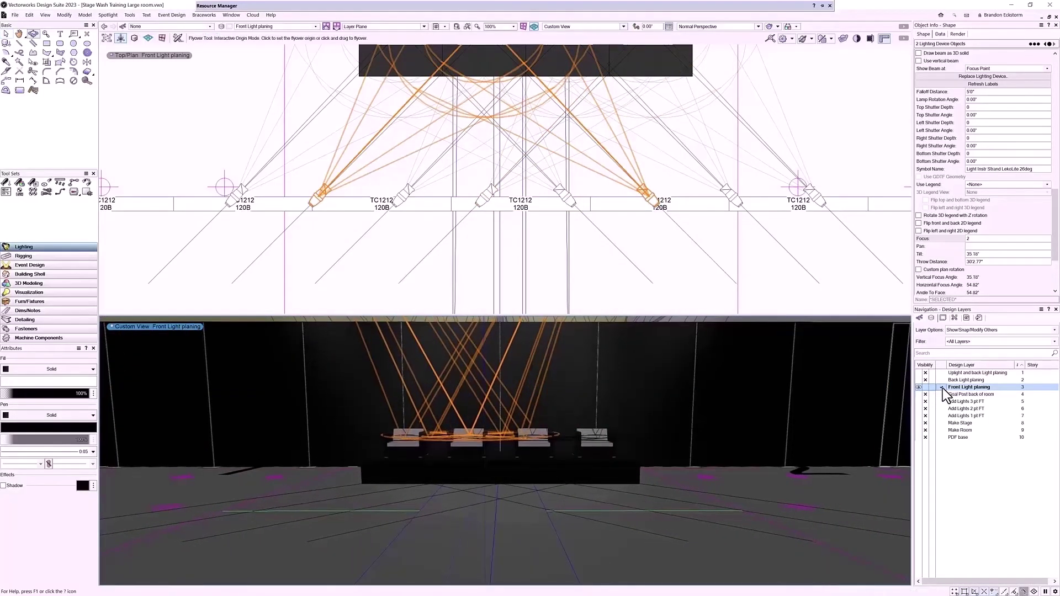
{"action": "key", "text": "Escape"}
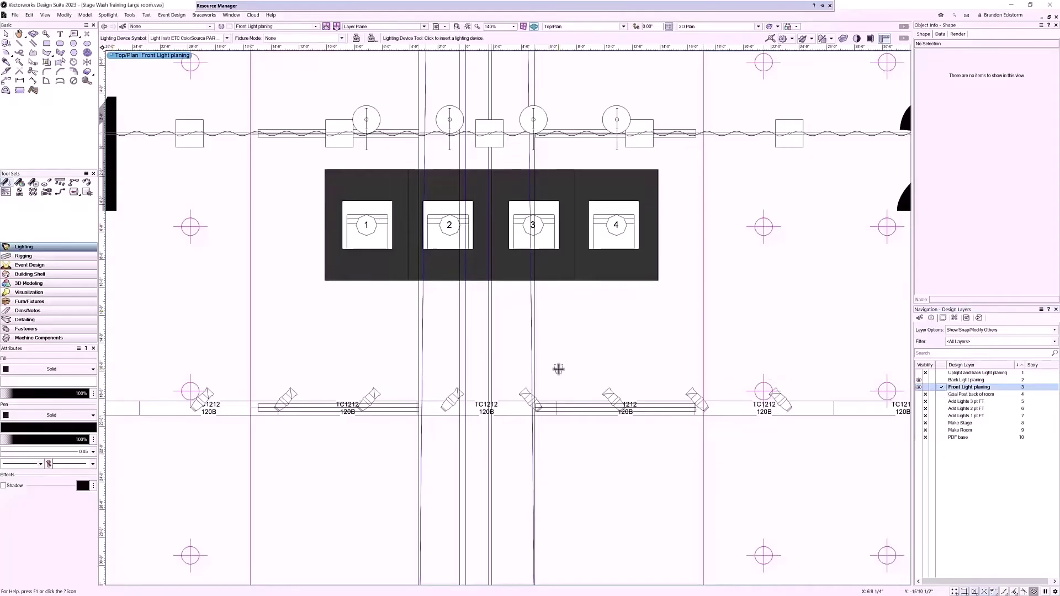
- Place a PAR fixture above stage box 1 and make three copies along the truss
{"action": "left_click", "coordinate": [366, 162]}
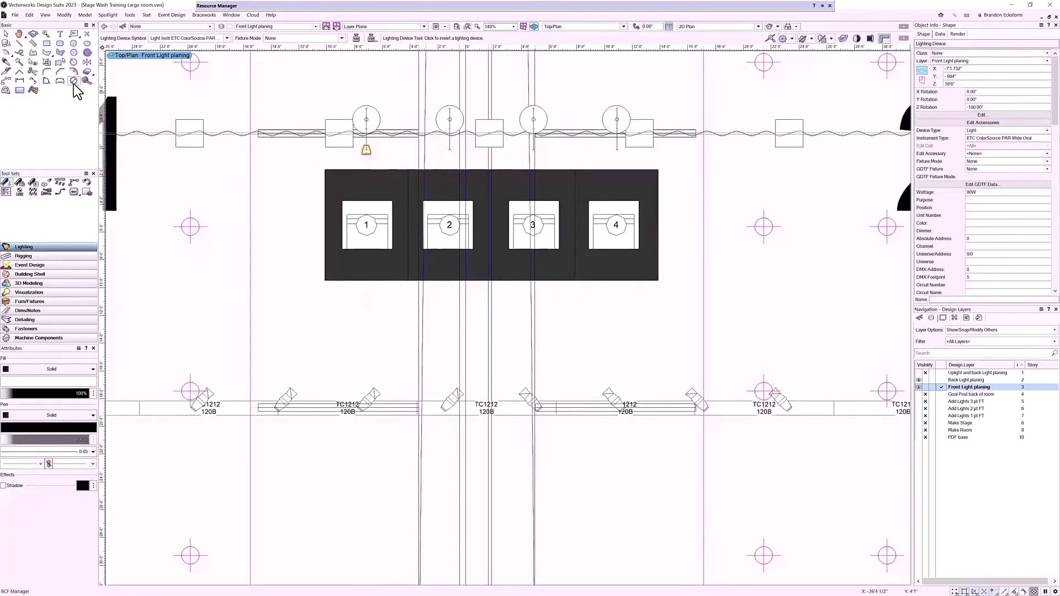
{"action": "left_click", "coordinate": [6, 80]}
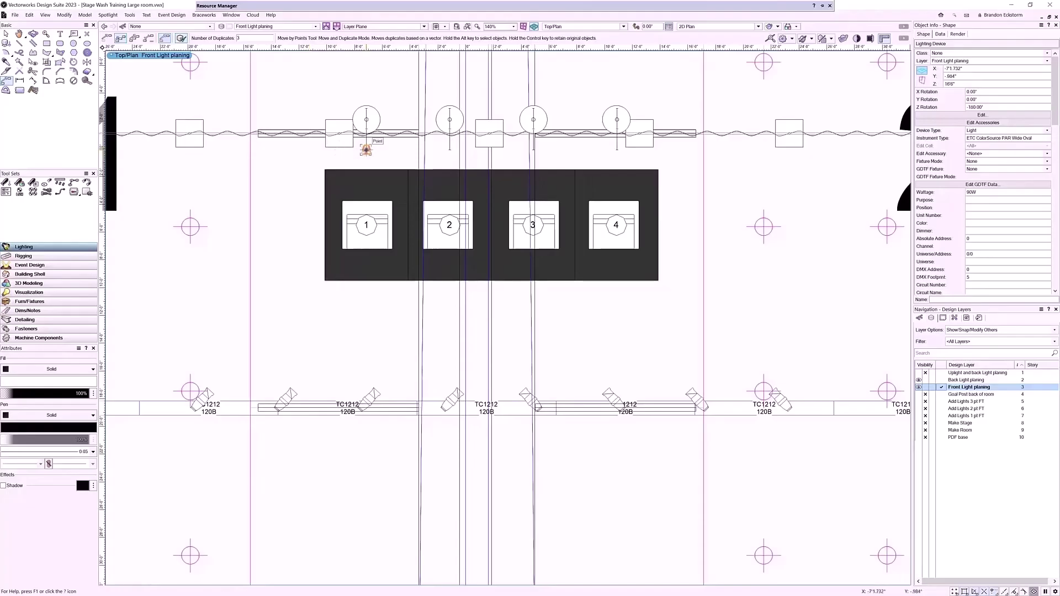
{"action": "left_click", "coordinate": [450, 150]}
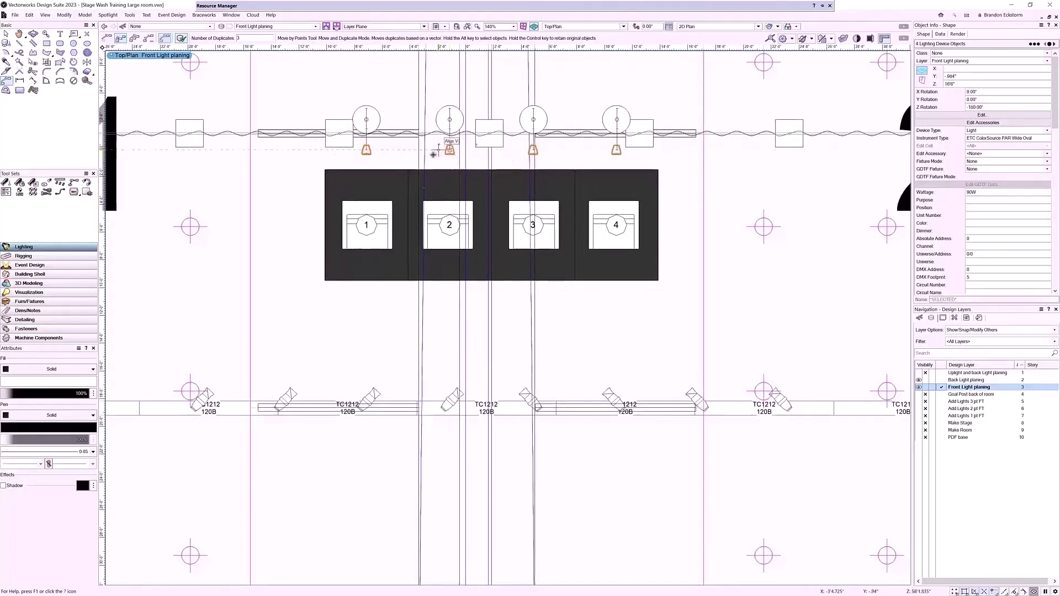
{"action": "key", "text": "x"}
- Number the fixtures by Focus with Spotlight Numbering, clicking them left to right
{"action": "left_click", "coordinate": [108, 14]}
{"action": "left_click", "coordinate": [117, 34]}
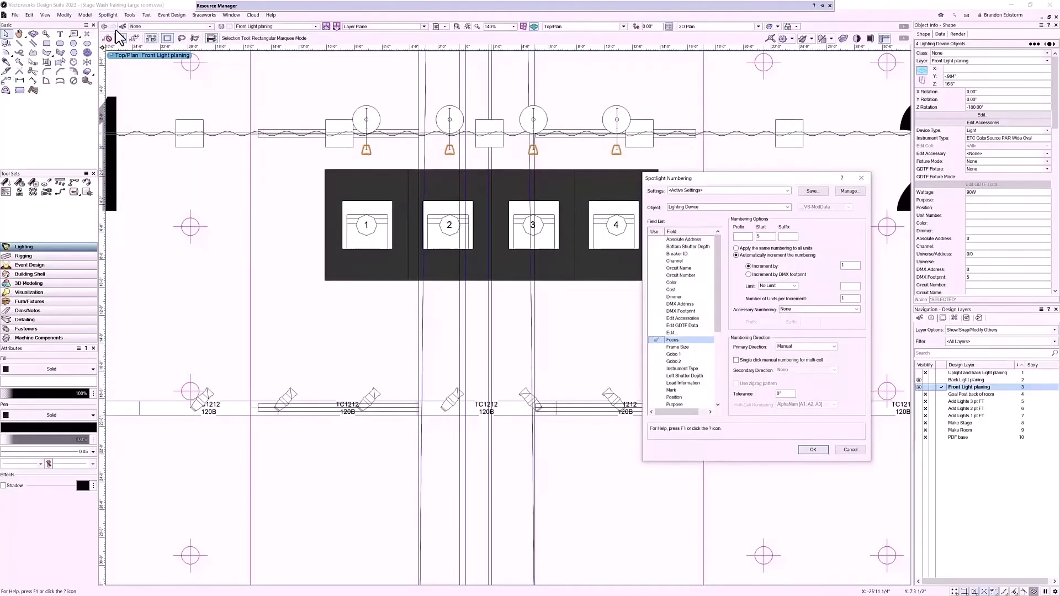
{"action": "left_click", "coordinate": [820, 449]}
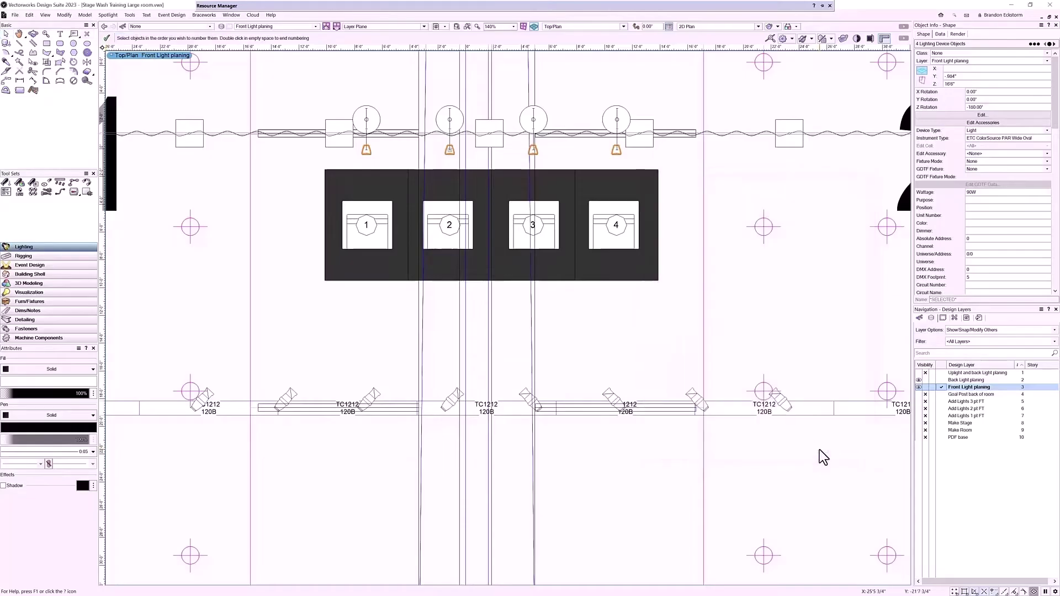
{"action": "left_click", "coordinate": [366, 150]}
{"action": "left_click", "coordinate": [450, 150]}
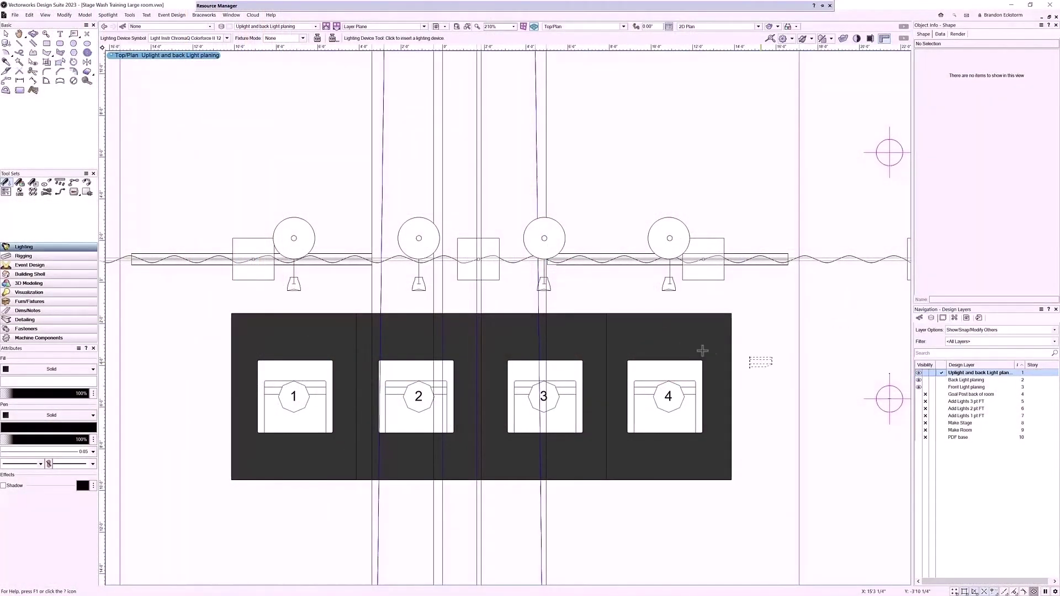
- Place a Colorforce II 12 uplight in front of the stage with Y Rotation 180°
{"action": "left_click", "coordinate": [253, 302]}
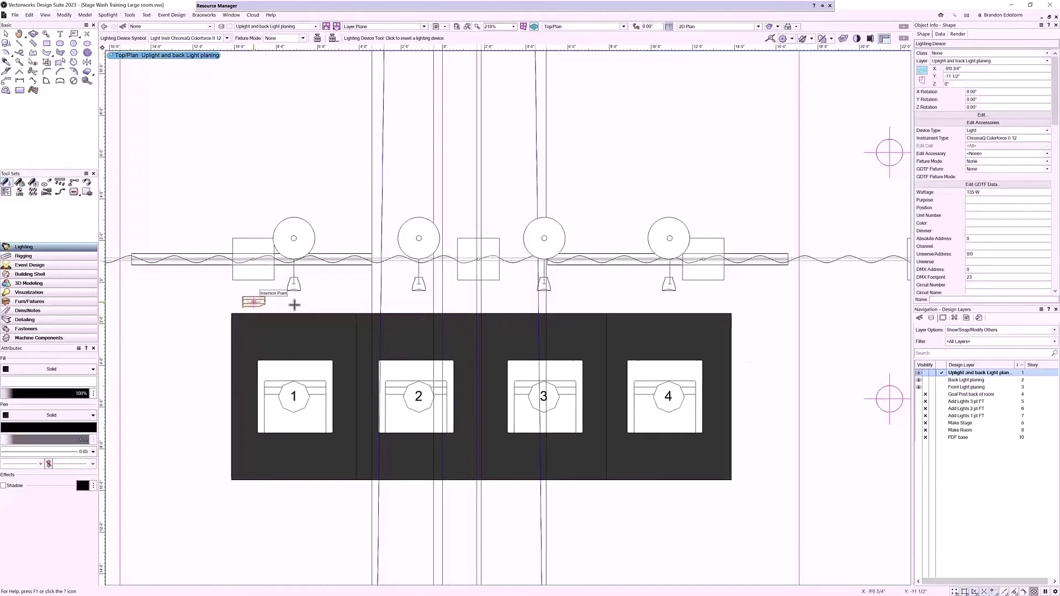
{"action": "left_click", "coordinate": [980, 100]}
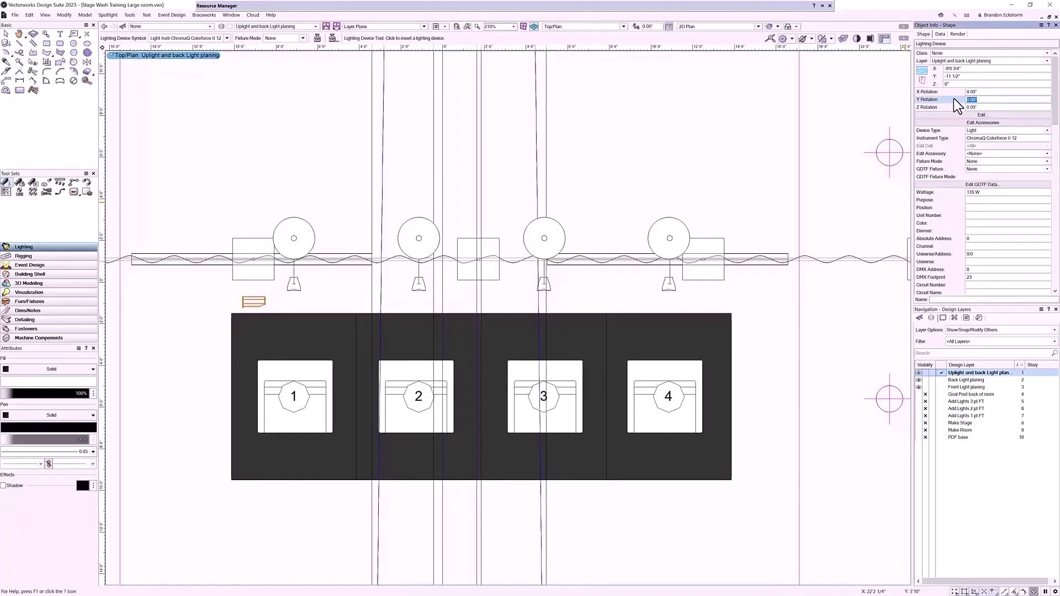
{"action": "type", "text": "180"}
{"action": "key", "text": "Return"}
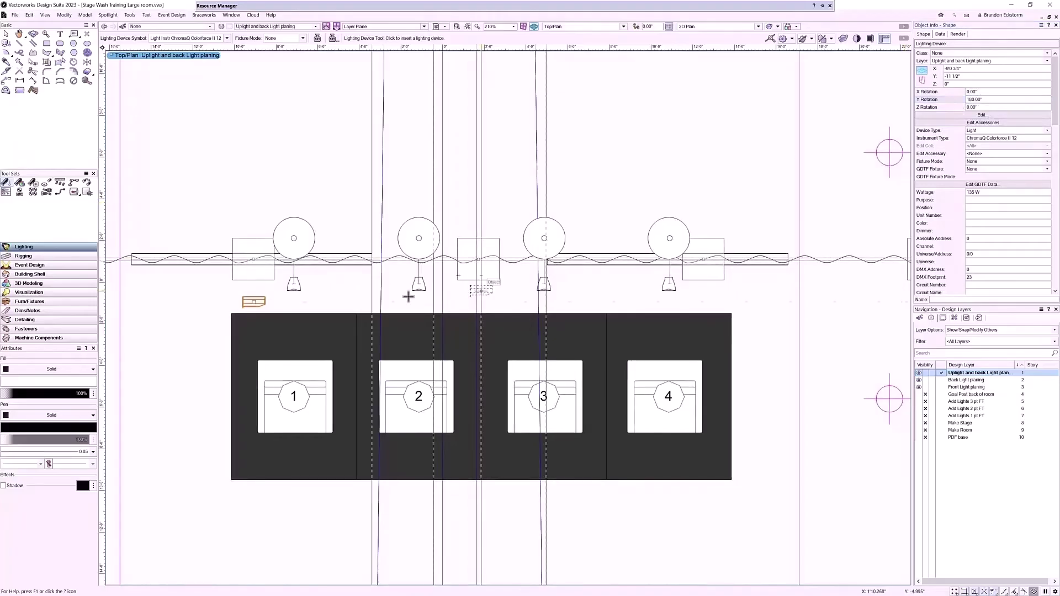
{"action": "key", "text": "x"}
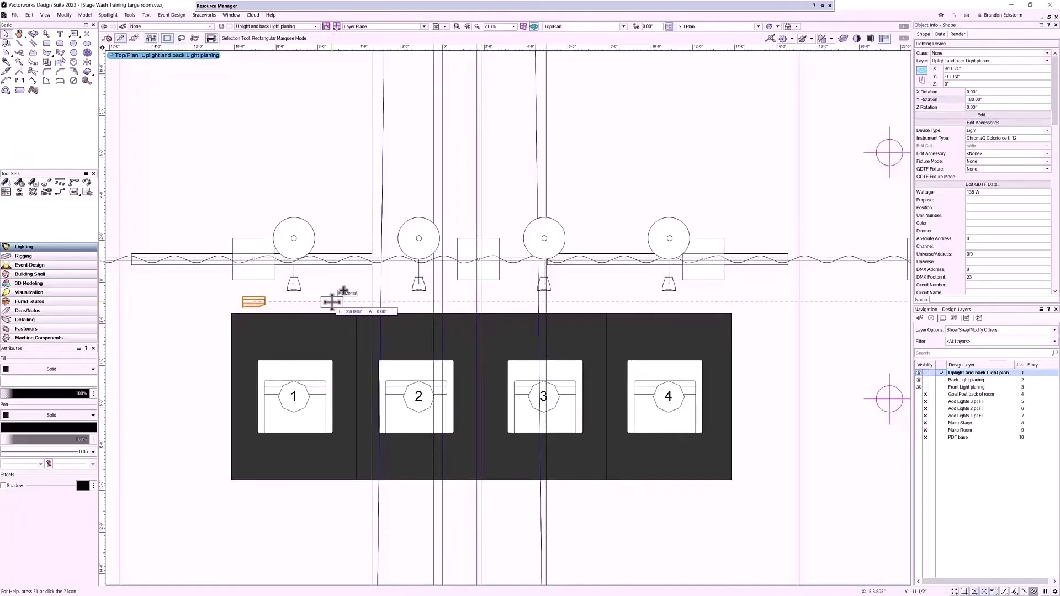
- Array the uplight pair along the stage front with Move by Points, 3 duplicates
{"action": "left_click", "coordinate": [254, 302], "text": "shift"}
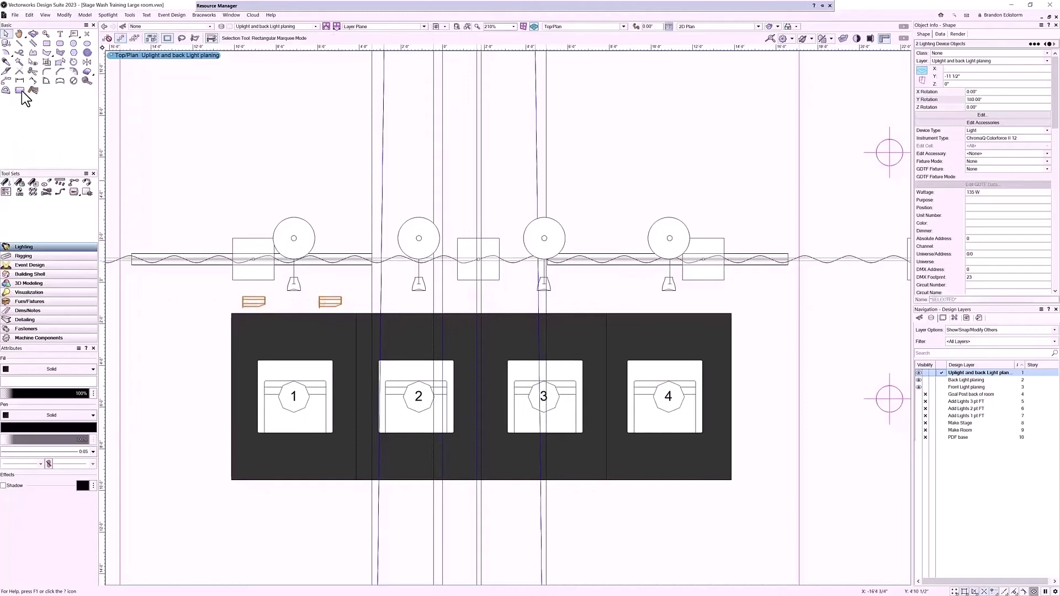
{"action": "left_click", "coordinate": [6, 81]}
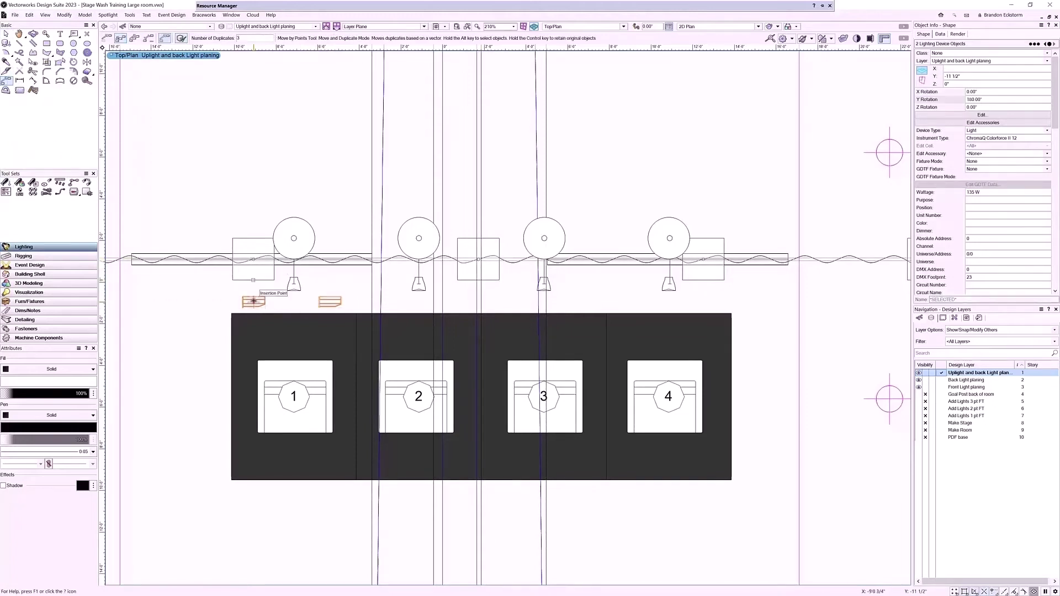
{"action": "left_click", "coordinate": [254, 301]}
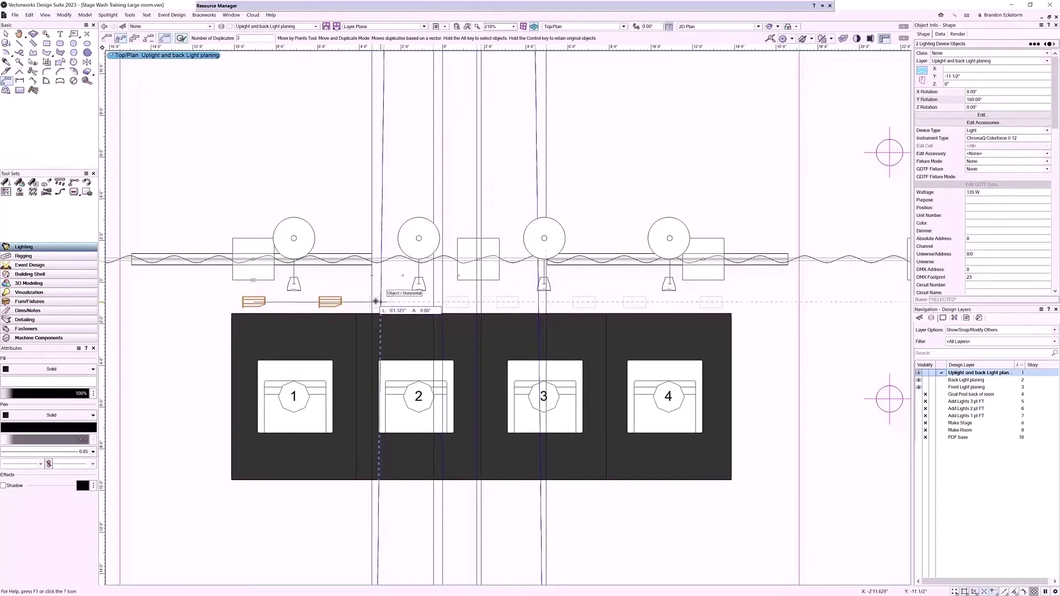
{"action": "left_click", "coordinate": [375, 302]}
- Duplicate the Colorforce uplights along the Bay 2 truss
{"action": "scroll", "coordinate": [489, 381], "scroll_direction": "down", "scroll_amount": 2}
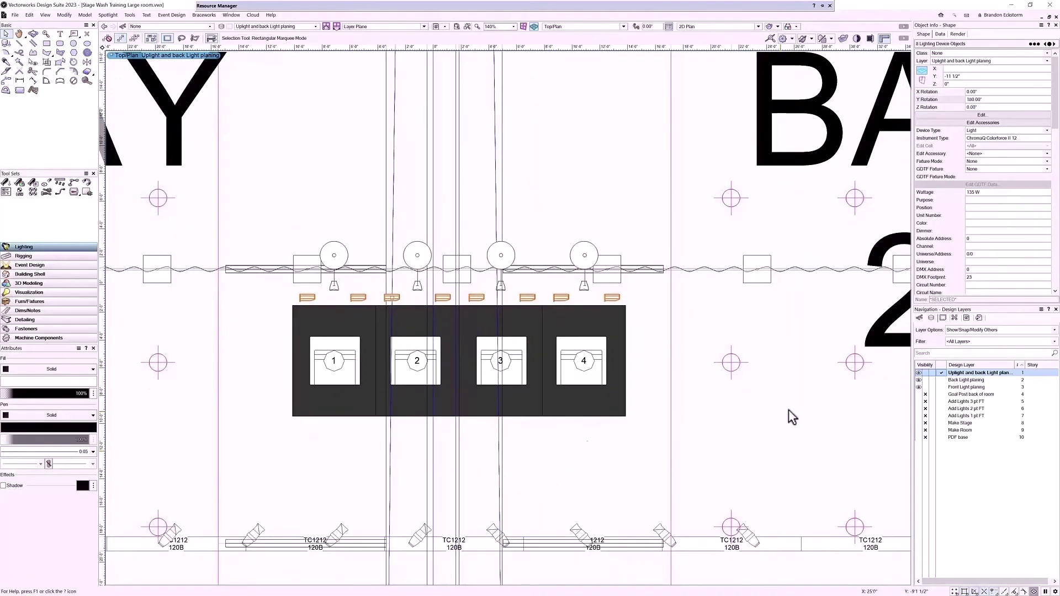
{"action": "middle_click_drag", "start_coordinate": [790, 417], "coordinate": [343, 416]}
{"action": "left_click", "coordinate": [309, 359]}
{"action": "left_click_drag", "start_coordinate": [317, 280], "coordinate": [318, 279]}
{"action": "left_click", "coordinate": [5, 80]}
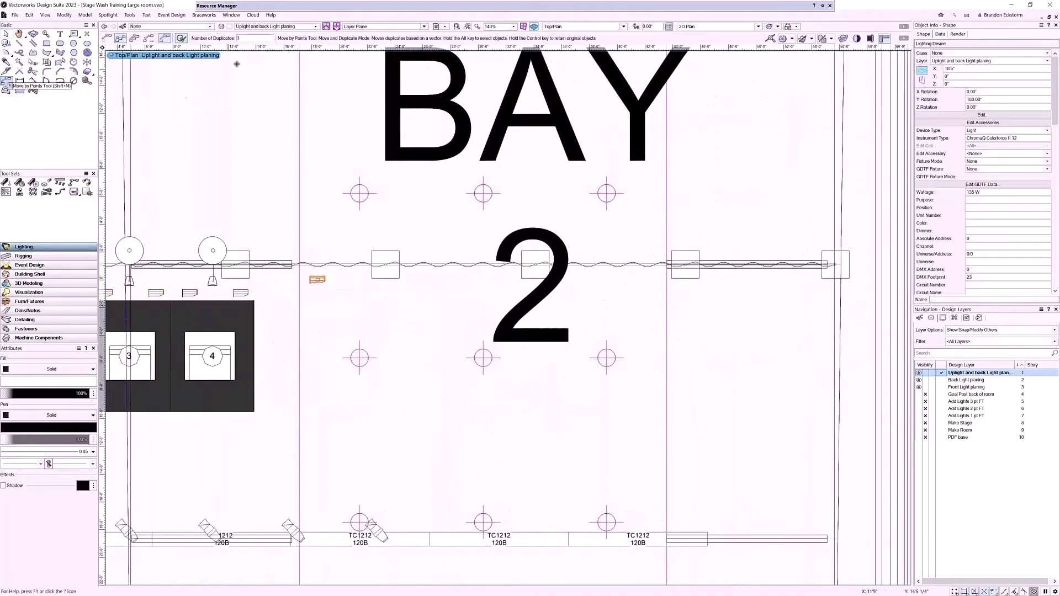
{"action": "left_click", "coordinate": [388, 283]}
{"action": "scroll", "coordinate": [387, 283], "scroll_direction": "down", "scroll_amount": 3}
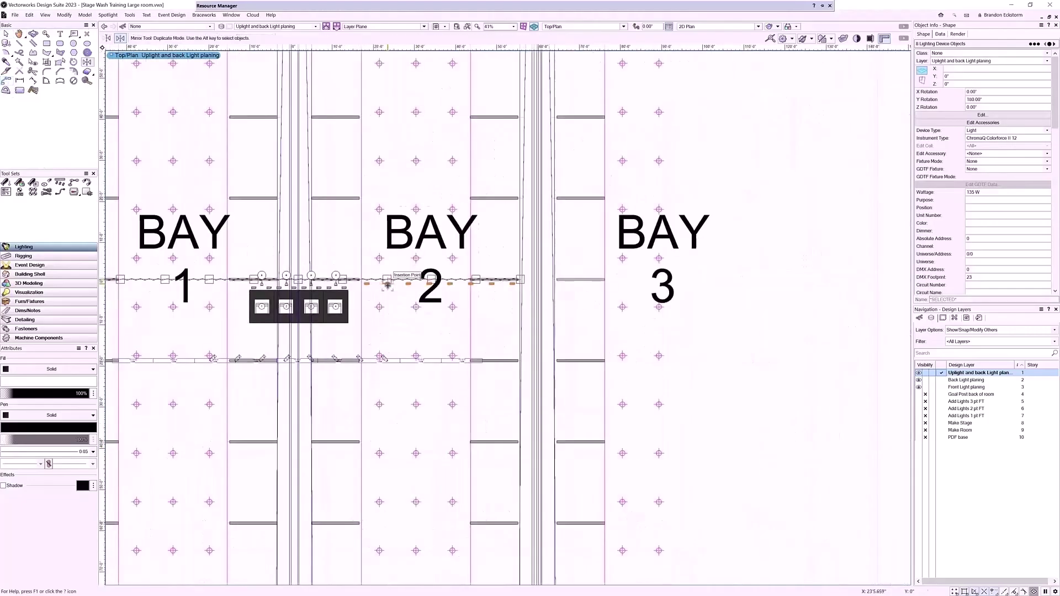
{"action": "scroll", "coordinate": [407, 262], "scroll_direction": "up", "scroll_amount": 3}
{"action": "scroll", "coordinate": [406, 262], "scroll_direction": "down", "scroll_amount": 2}
{"action": "key", "text": "x"}
{"action": "left_click", "coordinate": [535, 296]}
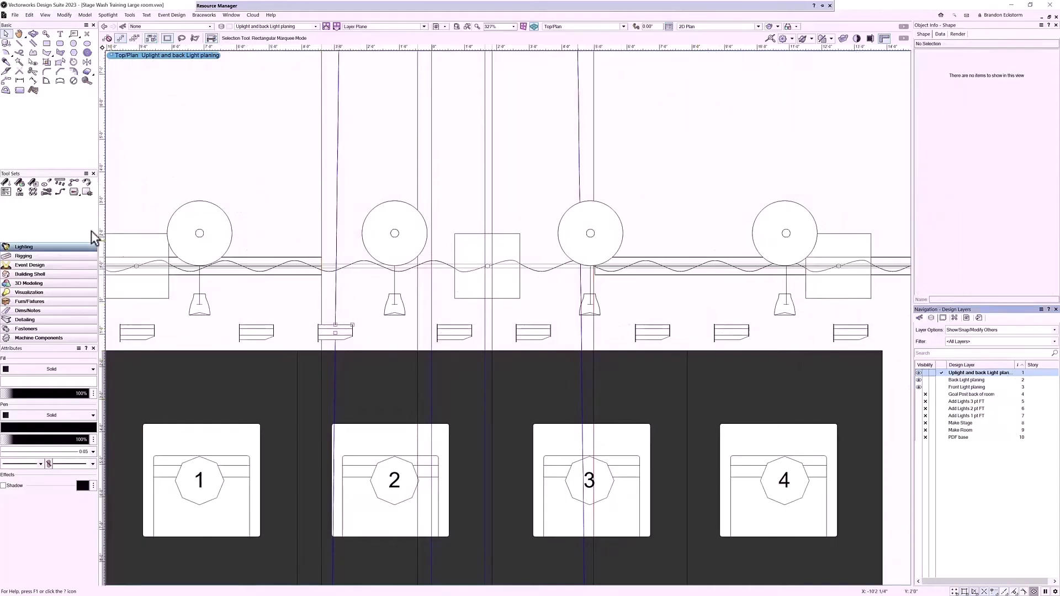
- Place an Astera 1m LED tube under the pipe at 90° Y rotation and 10' height, duplicating it along
{"action": "left_click", "coordinate": [6, 183]}
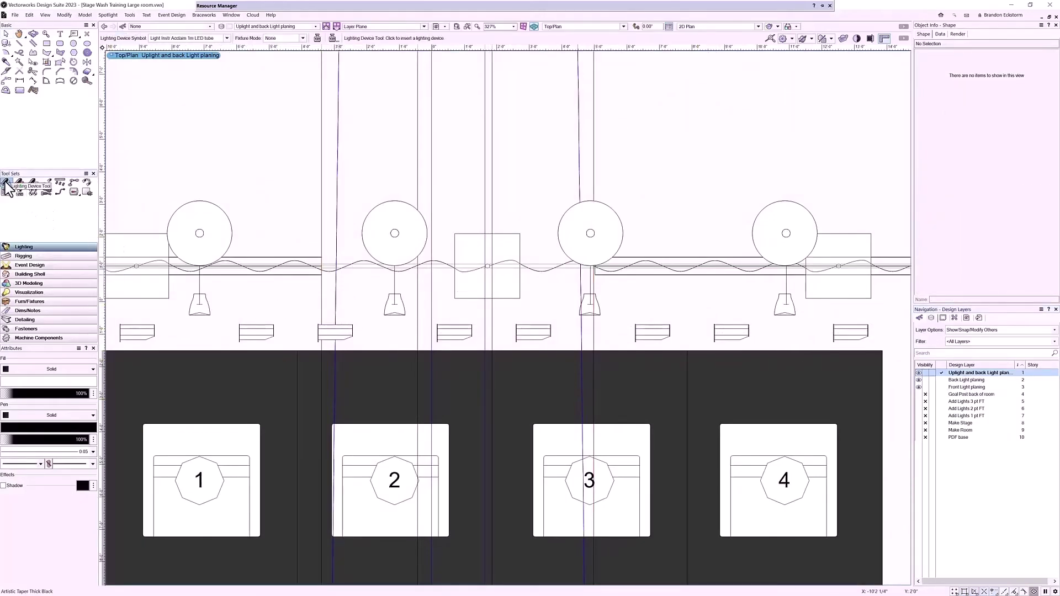
{"action": "left_click", "coordinate": [260, 311]}
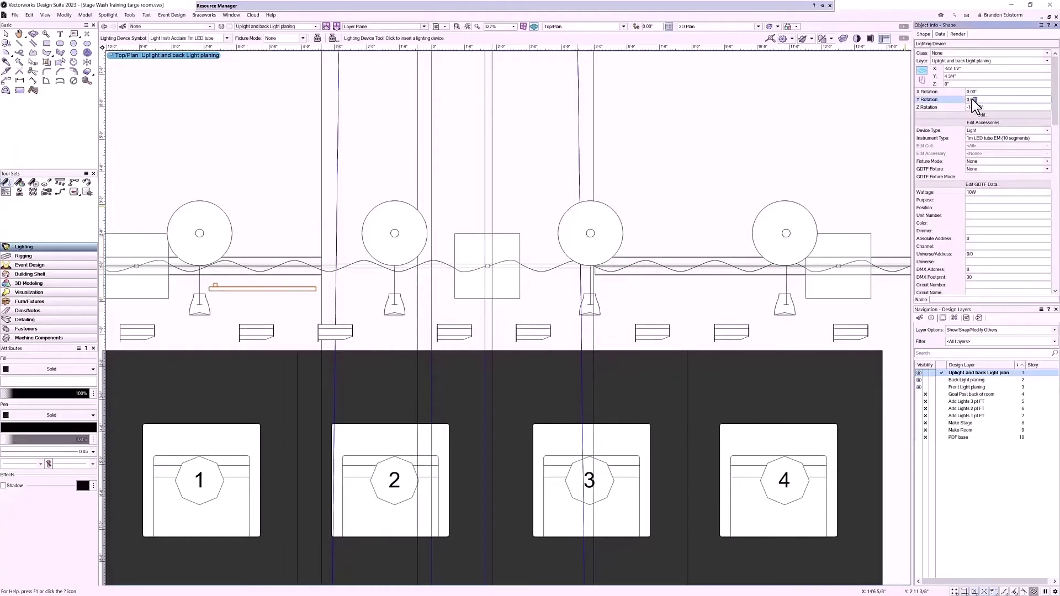
{"action": "key", "text": "Return"}
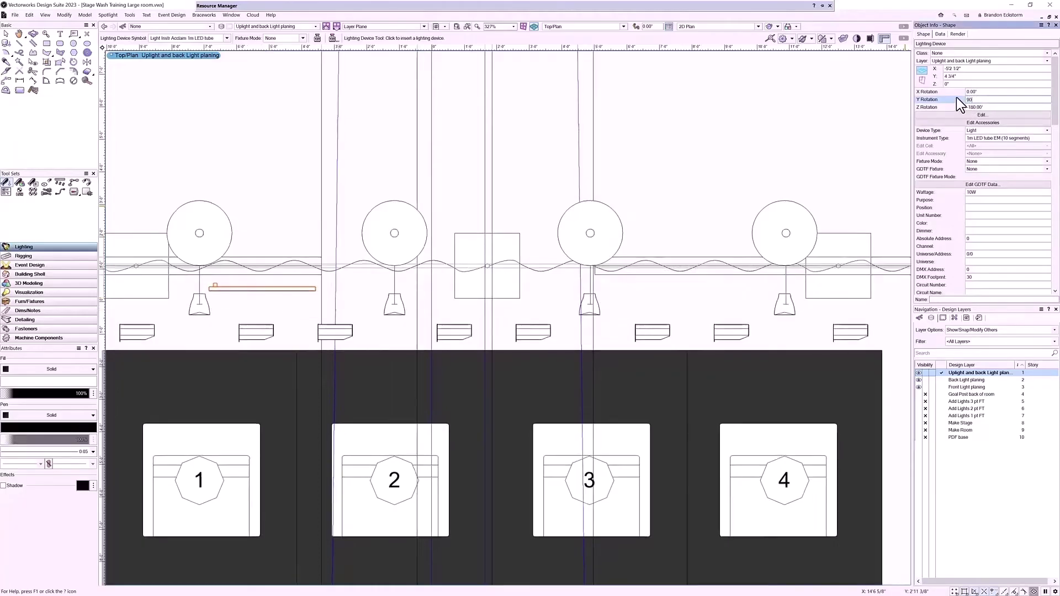
{"action": "left_click", "coordinate": [956, 84]}
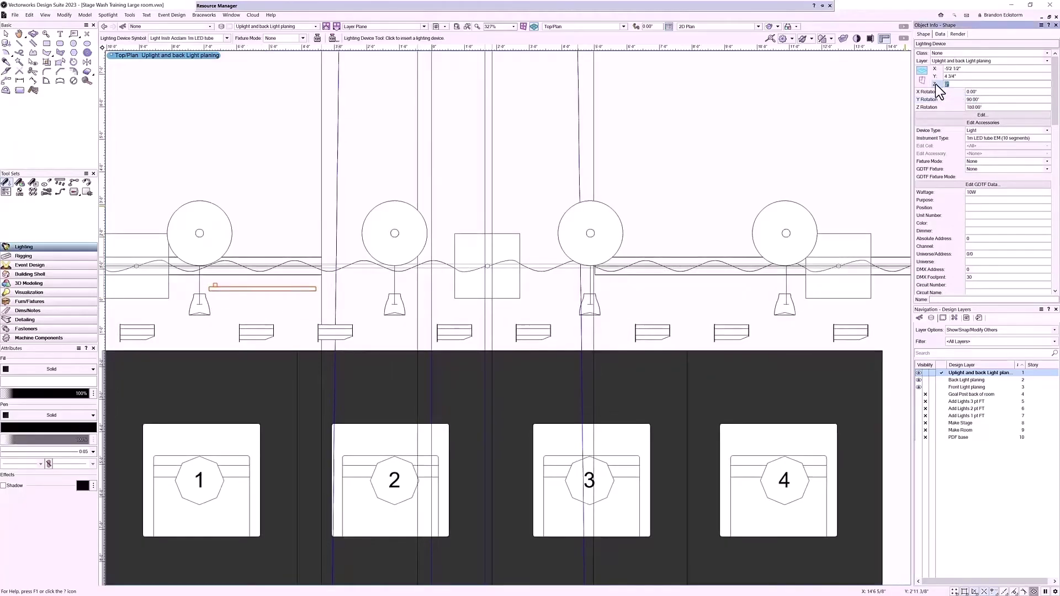
{"action": "type", "text": "10"}
{"action": "key", "text": "Return"}
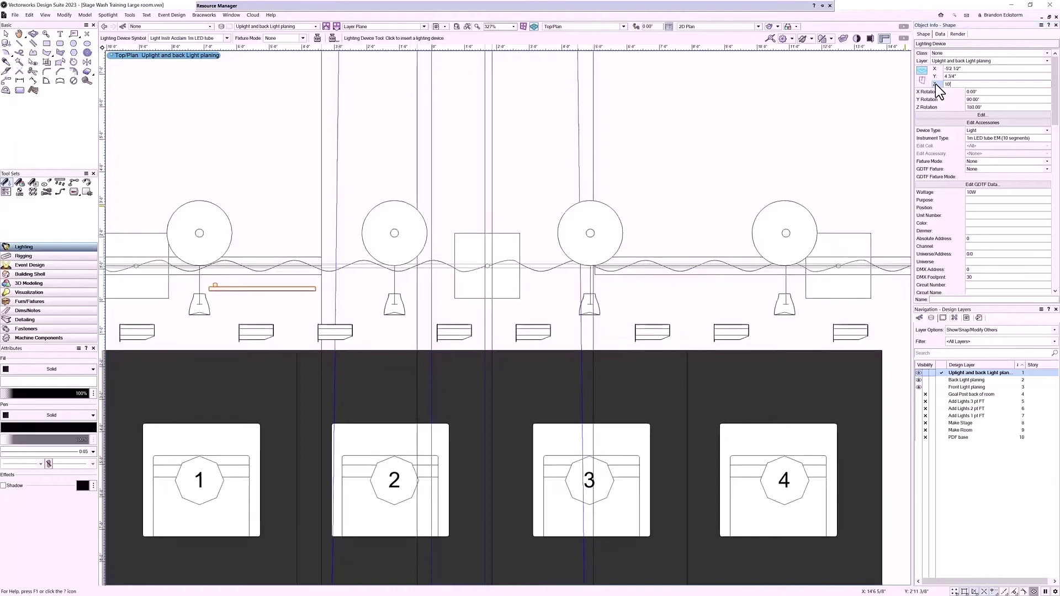
{"action": "key", "text": "x"}
{"action": "key", "text": "ctrl+d"}
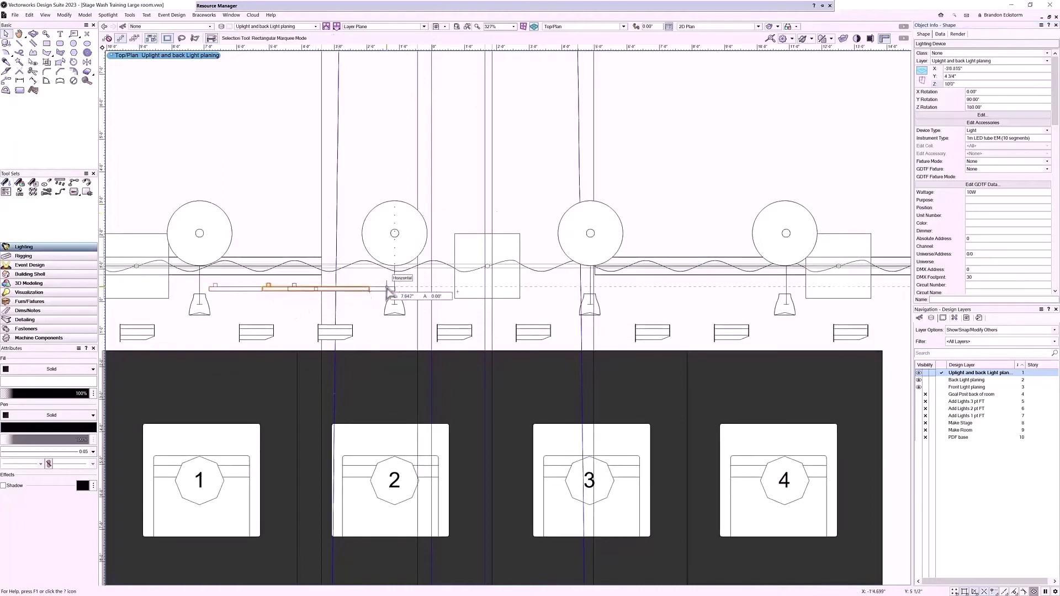
{"action": "scroll", "coordinate": [385, 226], "scroll_direction": "down", "scroll_amount": 3}
- Switch to the Front view and fly the camera up to inspect the lit truss
{"action": "left_click", "coordinate": [387, 296]}
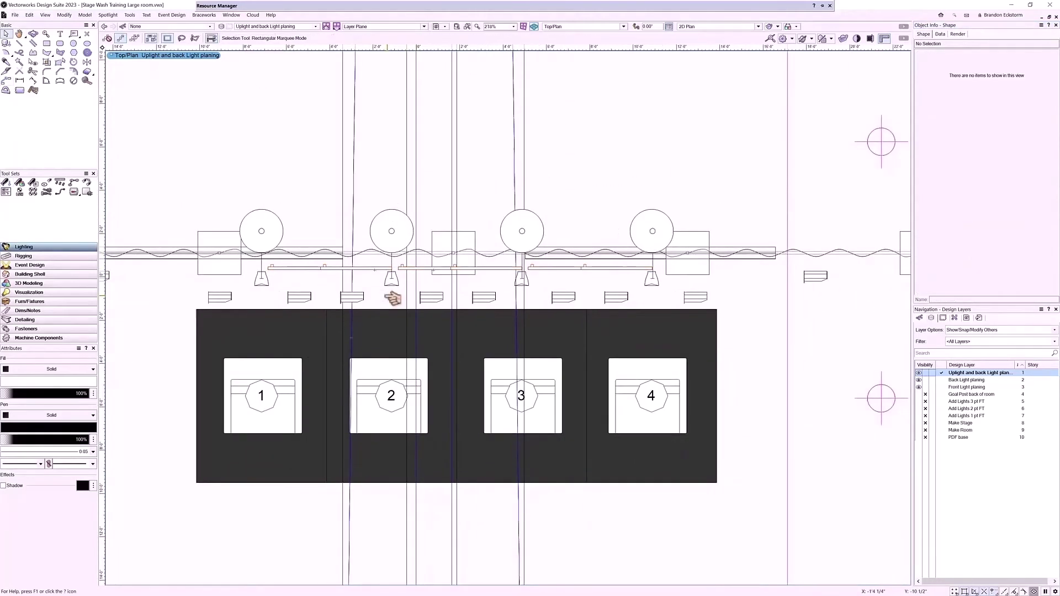
{"action": "left_click", "coordinate": [565, 26]}
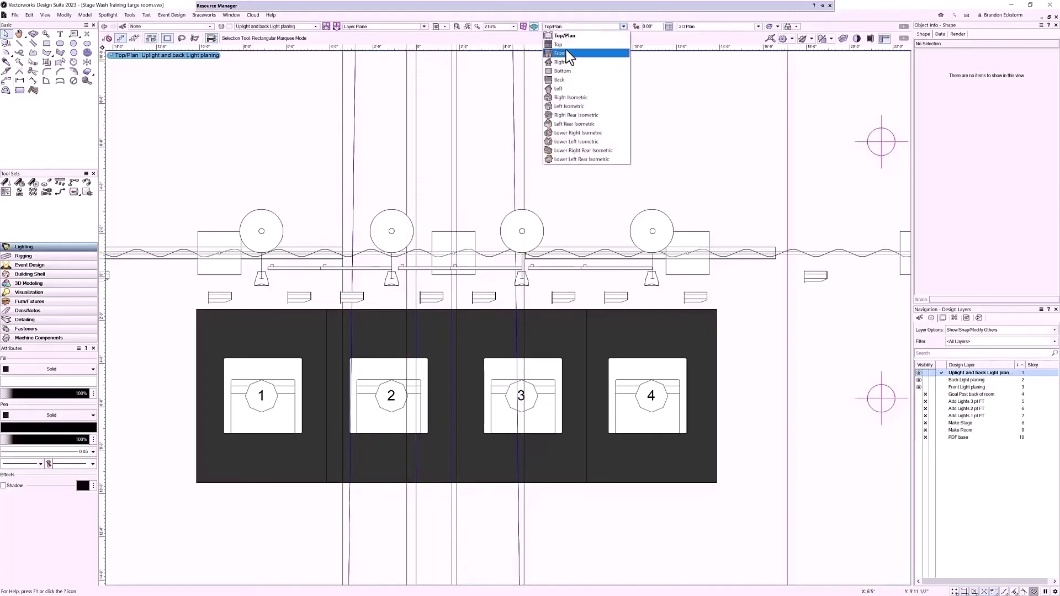
{"action": "left_click", "coordinate": [565, 49]}
{"action": "key", "text": "shift+c"}
{"action": "left_click_drag", "start_coordinate": [564, 48], "coordinate": [535, 112]}
- Select the LED tubes in the render, then make Front Light planing the active layer
{"action": "key", "text": "x"}
{"action": "left_click", "coordinate": [405, 273]}
{"action": "left_click", "coordinate": [609, 265]}
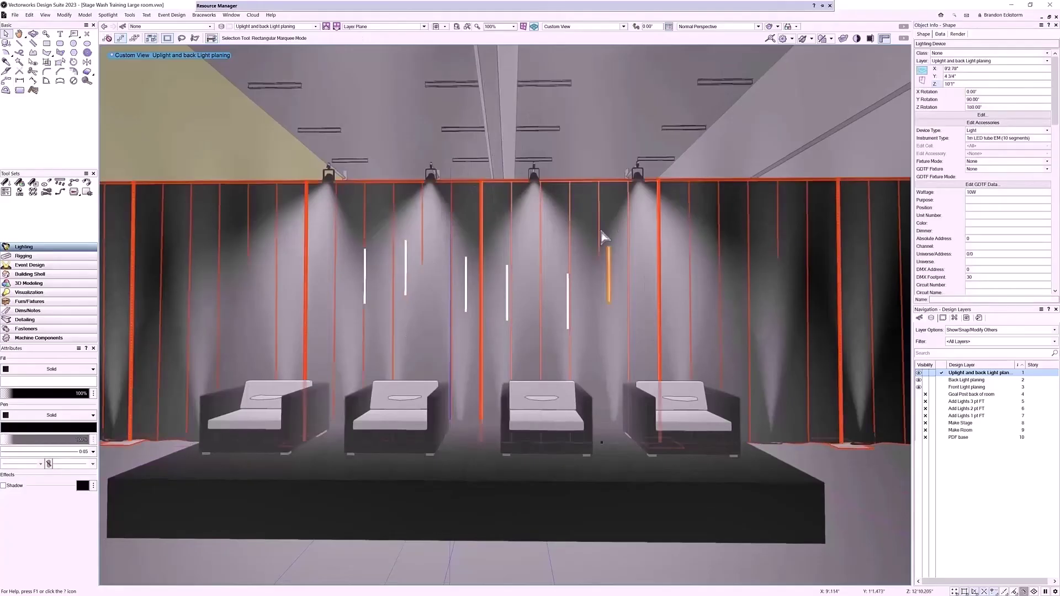
{"action": "left_click", "coordinate": [954, 387]}
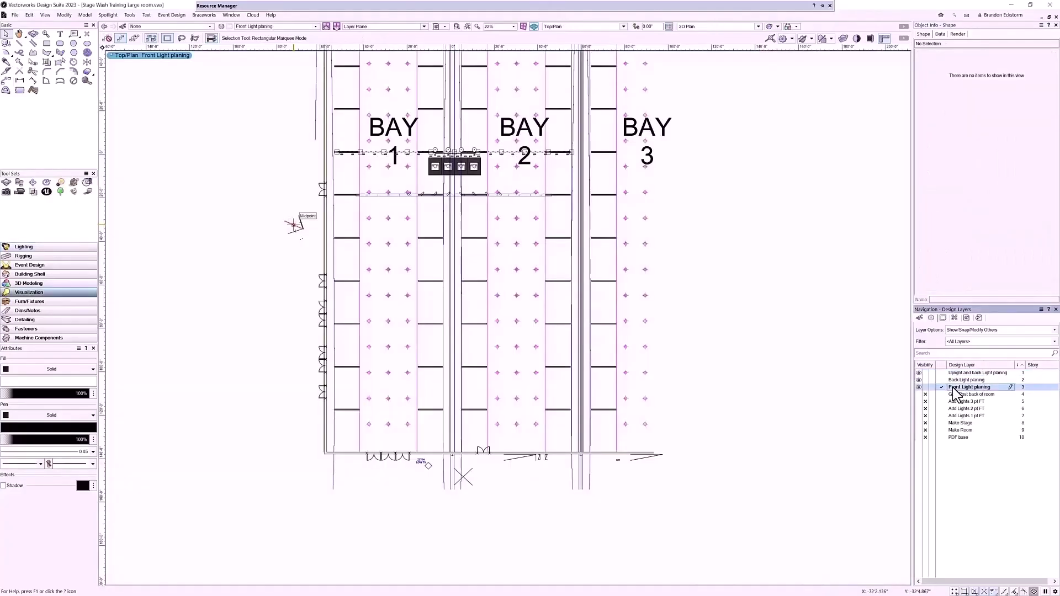
- Draw a rectangle enclosing the whole room, widening it slightly to the left
{"action": "left_click", "coordinate": [47, 43]}
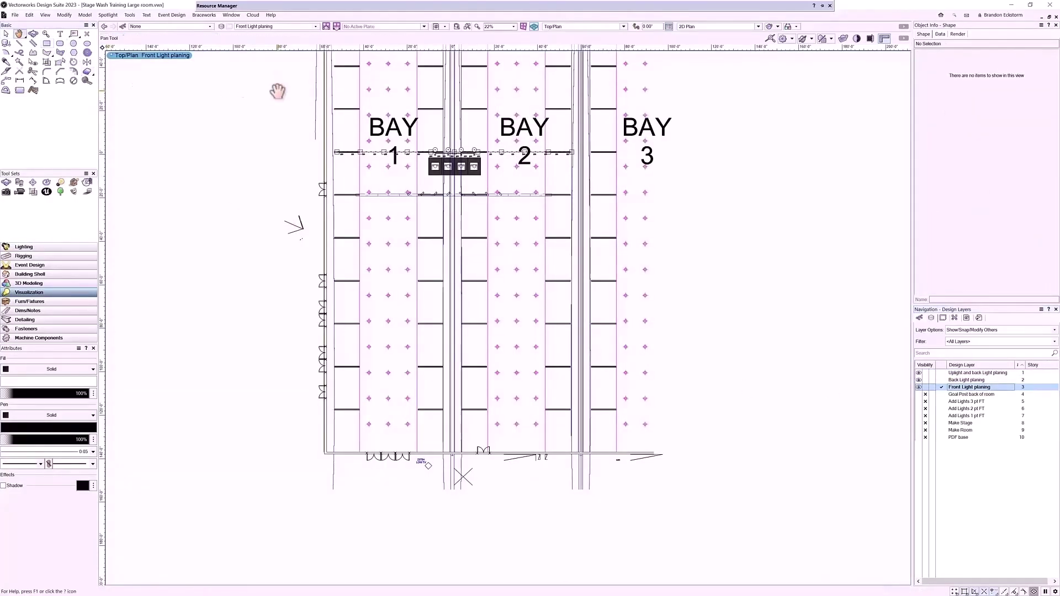
{"action": "scroll", "coordinate": [273, 151], "scroll_direction": "down", "scroll_amount": 3}
{"action": "middle_click_drag", "start_coordinate": [273, 153], "coordinate": [331, 237]}
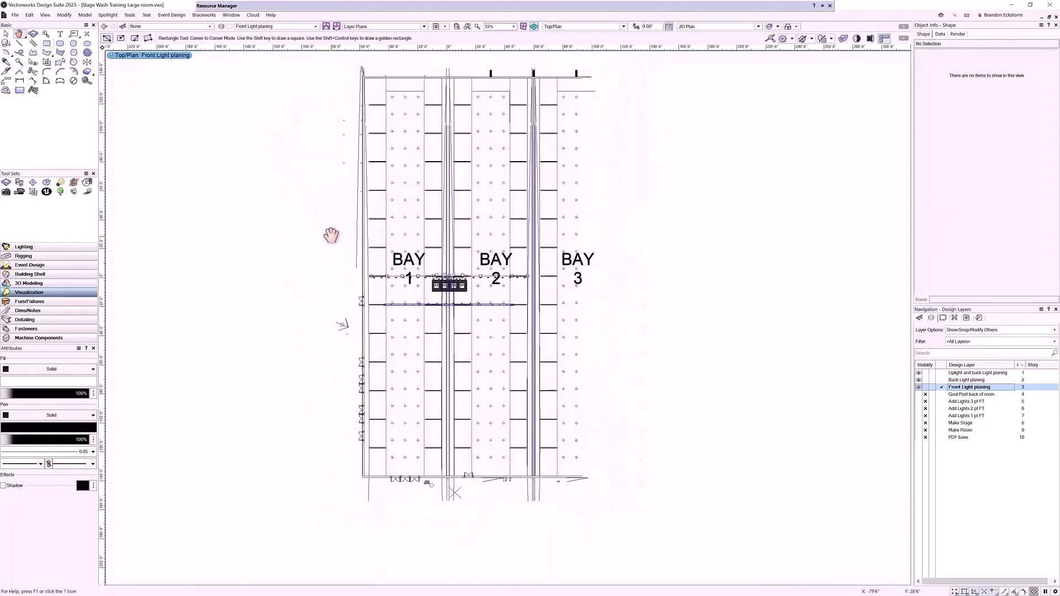
{"action": "left_click", "coordinate": [548, 514]}
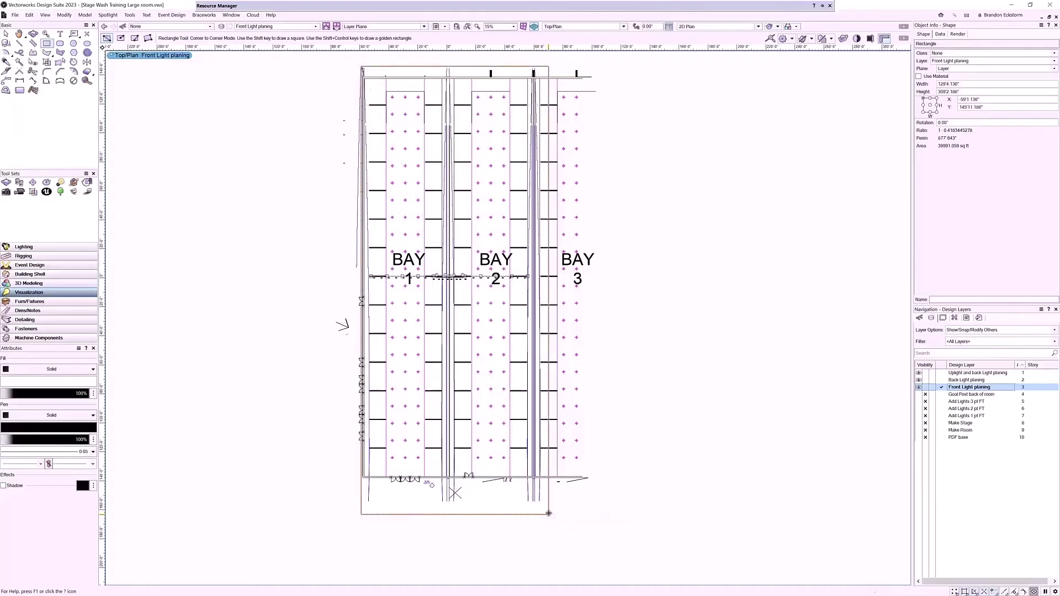
{"action": "key", "text": "x"}
{"action": "left_click_drag", "start_coordinate": [362, 291], "coordinate": [351, 291]}
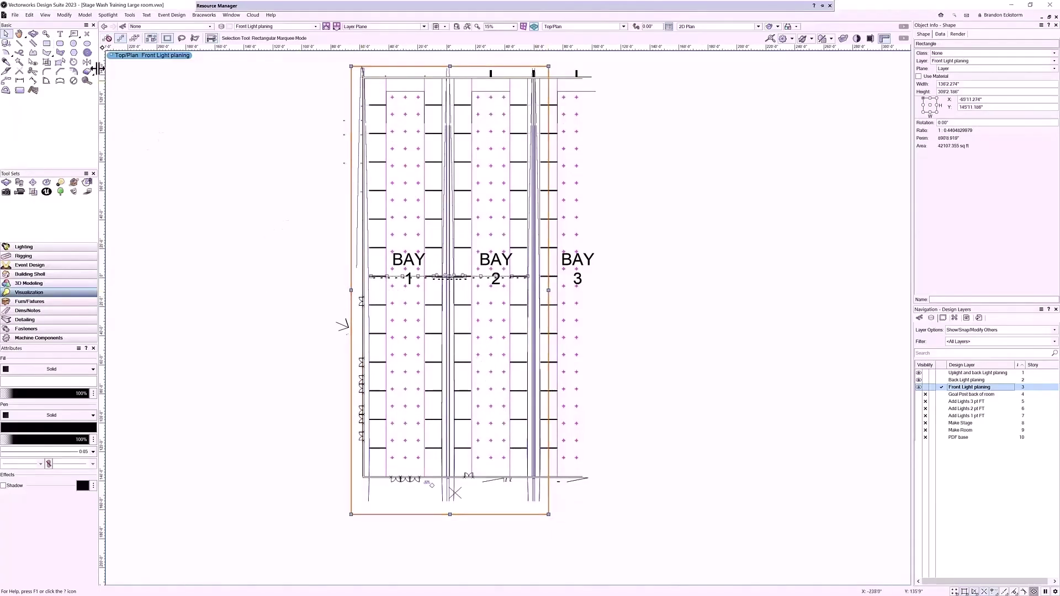
- Create a viewport from the rectangle with a drawing label titled Full Room
{"action": "left_click", "coordinate": [44, 16]}
{"action": "left_click", "coordinate": [58, 211]}
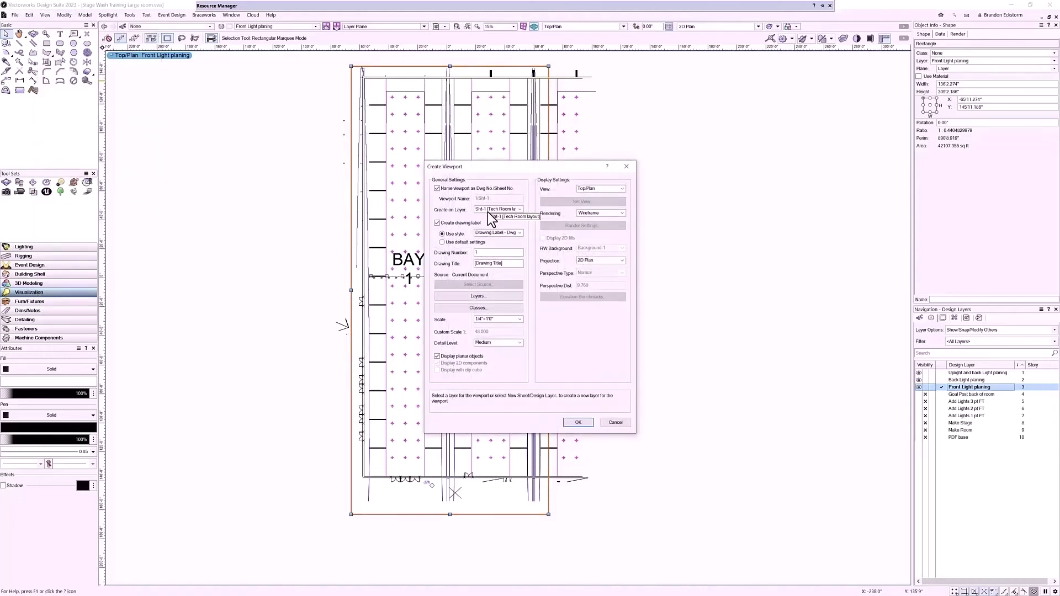
{"action": "left_click", "coordinate": [437, 222]}
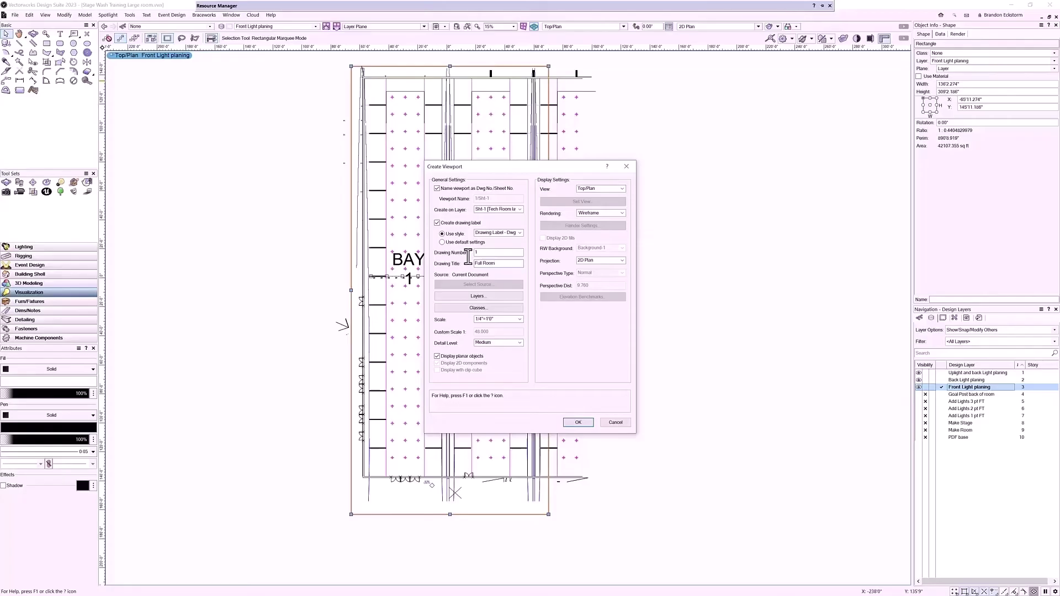
- Place the Full Room viewport on Sht-1 at 1/16"=1'0" scale
{"action": "left_click", "coordinate": [574, 422]}
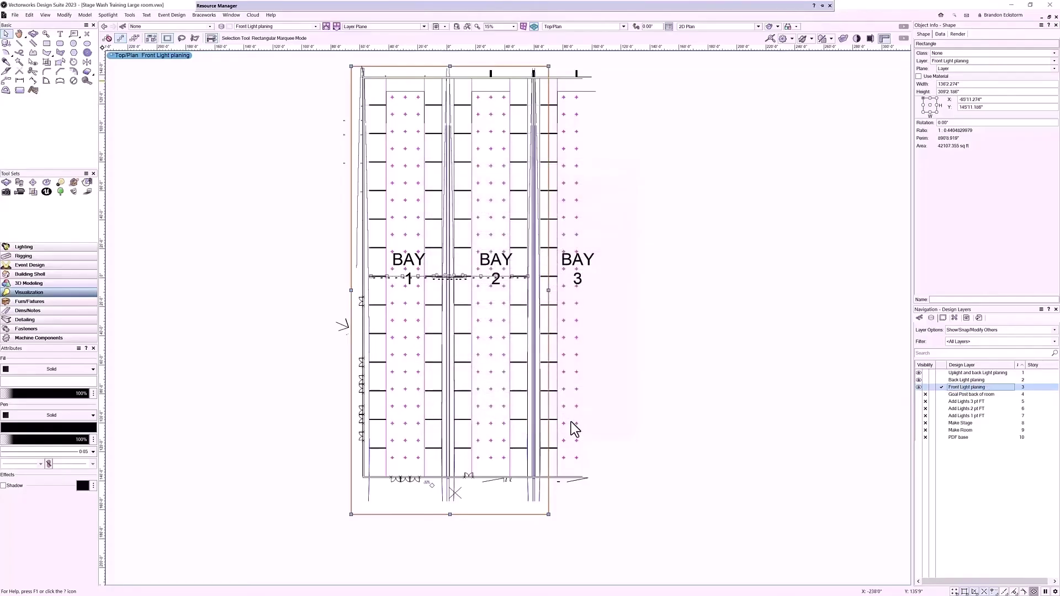
{"action": "left_click", "coordinate": [972, 185]}
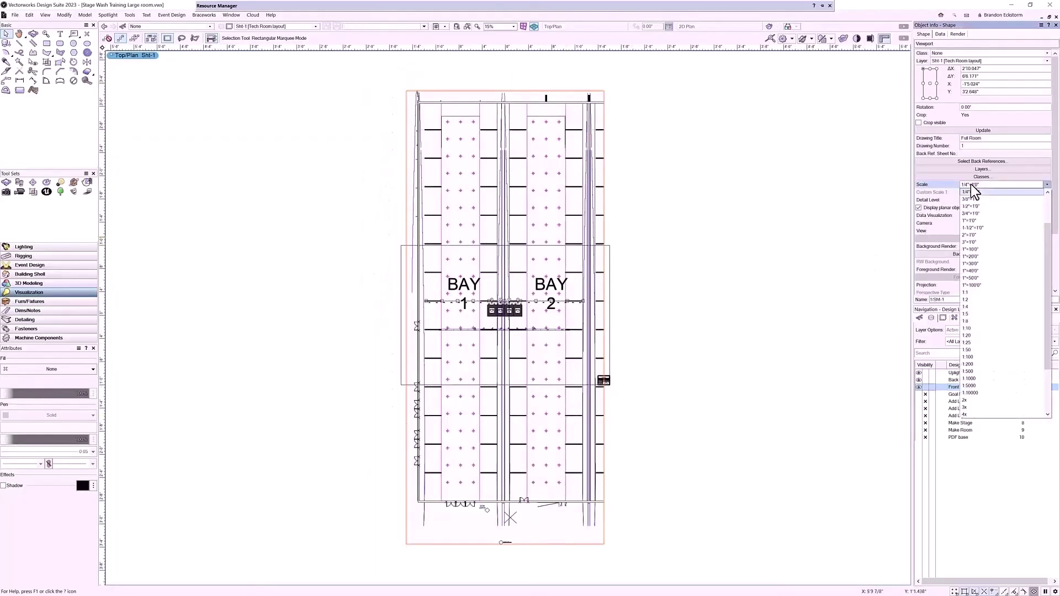
{"action": "left_click", "coordinate": [975, 204]}
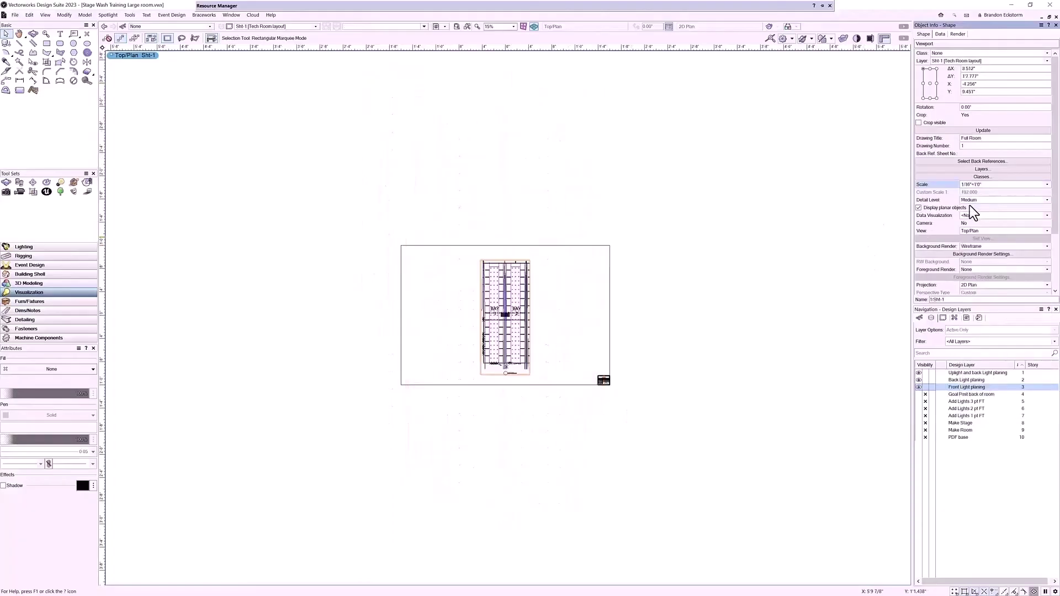
- Move the Full Room viewport to the sheet's left and start Edit Crop on the second viewport
{"action": "scroll", "coordinate": [564, 414], "scroll_direction": "up", "scroll_amount": 2}
{"action": "mouse_move", "coordinate": [539, 287]}
{"action": "left_mouse_down"}
{"action": "mouse_move", "coordinate": [366, 259]}
{"action": "mouse_move", "coordinate": [486, 260]}
{"action": "left_mouse_up"}
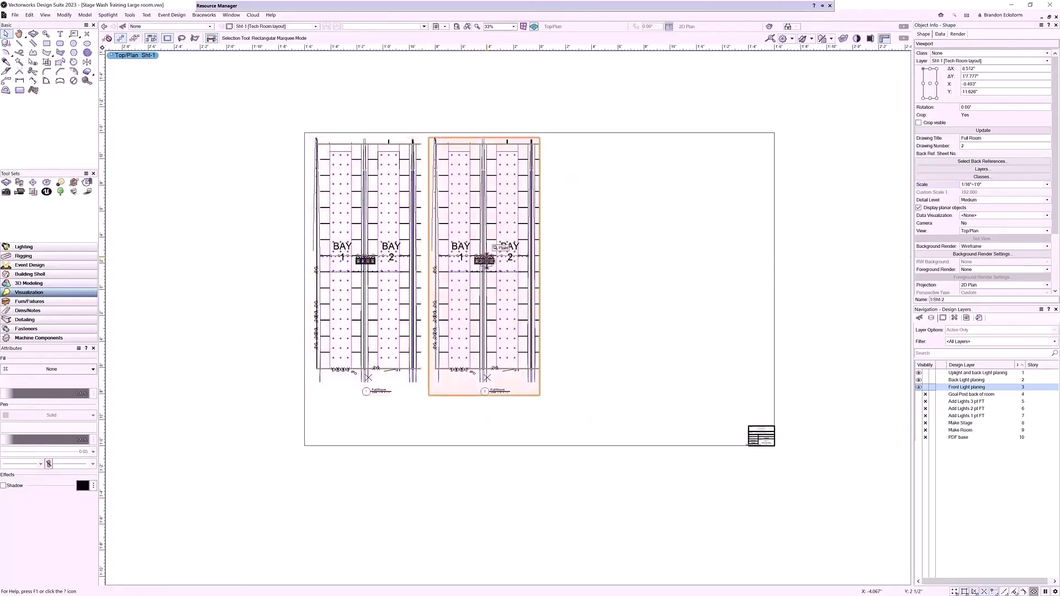
{"action": "right_click", "coordinate": [486, 261]}
{"action": "left_click", "coordinate": [512, 305]}
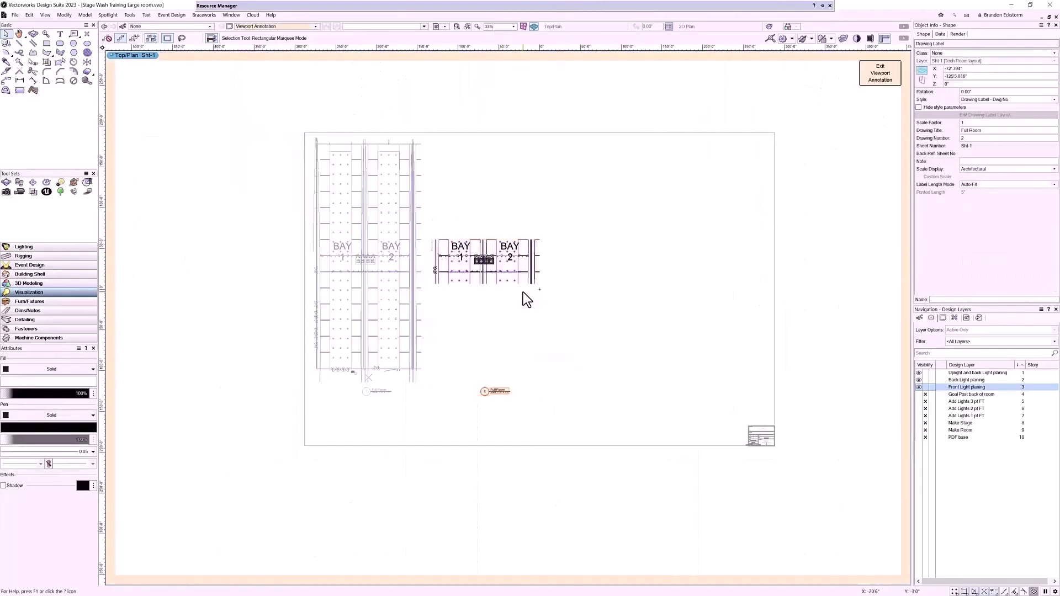
- Finish the crop and retitle the viewport Stage
{"action": "double_click", "coordinate": [522, 287]}
{"action": "double_click", "coordinate": [967, 131]}
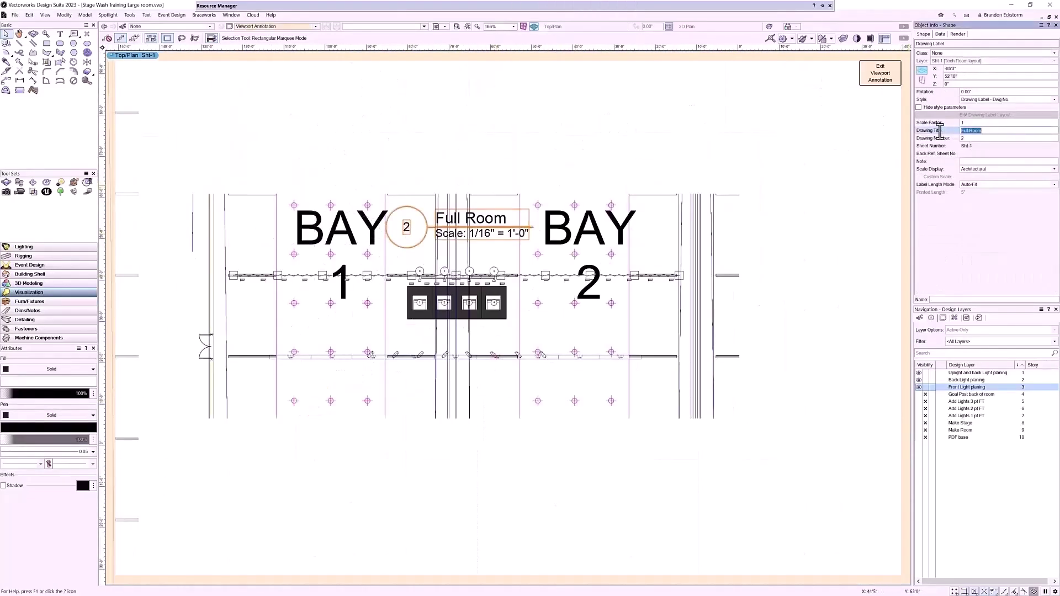
{"action": "key", "text": "Return"}
- Add the 24'-0" stage width dimension below the stage and adjust its text size
{"action": "scroll", "coordinate": [437, 330], "scroll_direction": "up", "scroll_amount": 1}
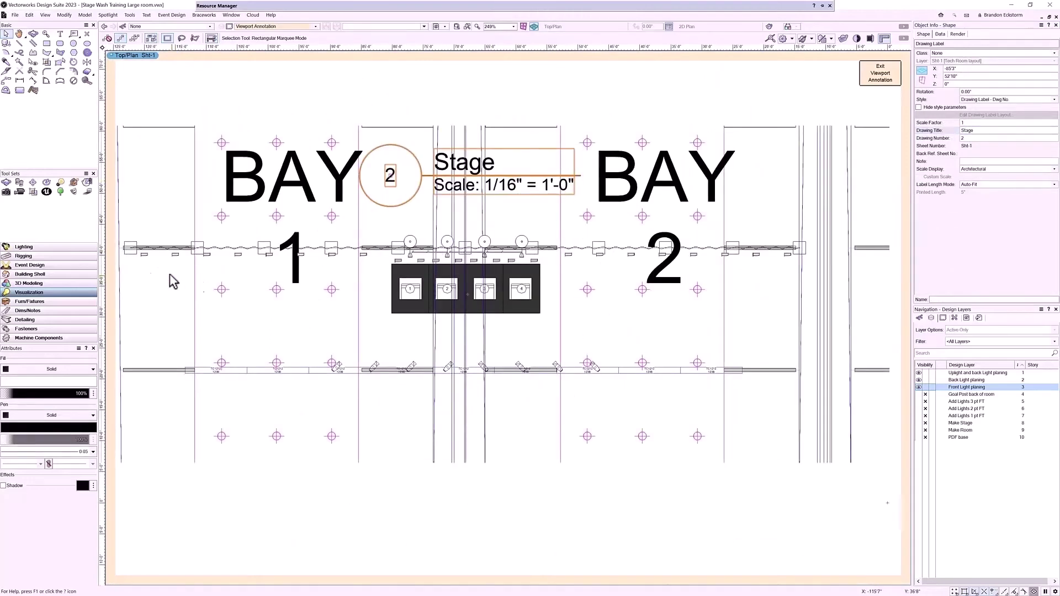
{"action": "left_click", "coordinate": [51, 311]}
{"action": "left_click", "coordinate": [5, 182]}
{"action": "scroll", "coordinate": [395, 323], "scroll_direction": "up", "scroll_amount": 2}
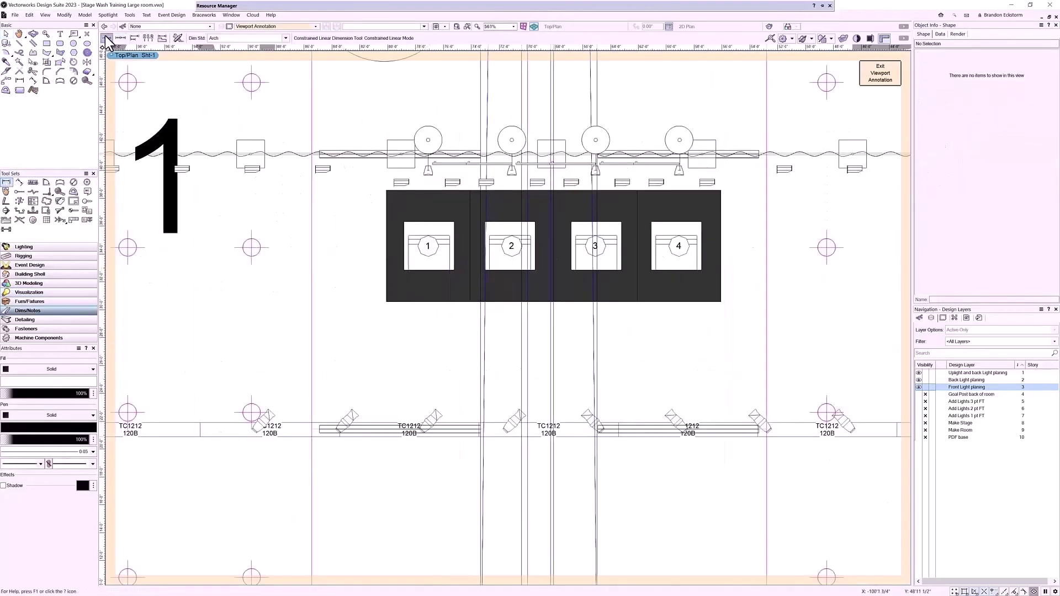
{"action": "left_click", "coordinate": [387, 301]}
{"action": "left_click", "coordinate": [721, 301]}
{"action": "left_click", "coordinate": [721, 328]}
{"action": "left_click", "coordinate": [147, 14]}
{"action": "left_click", "coordinate": [241, 69]}
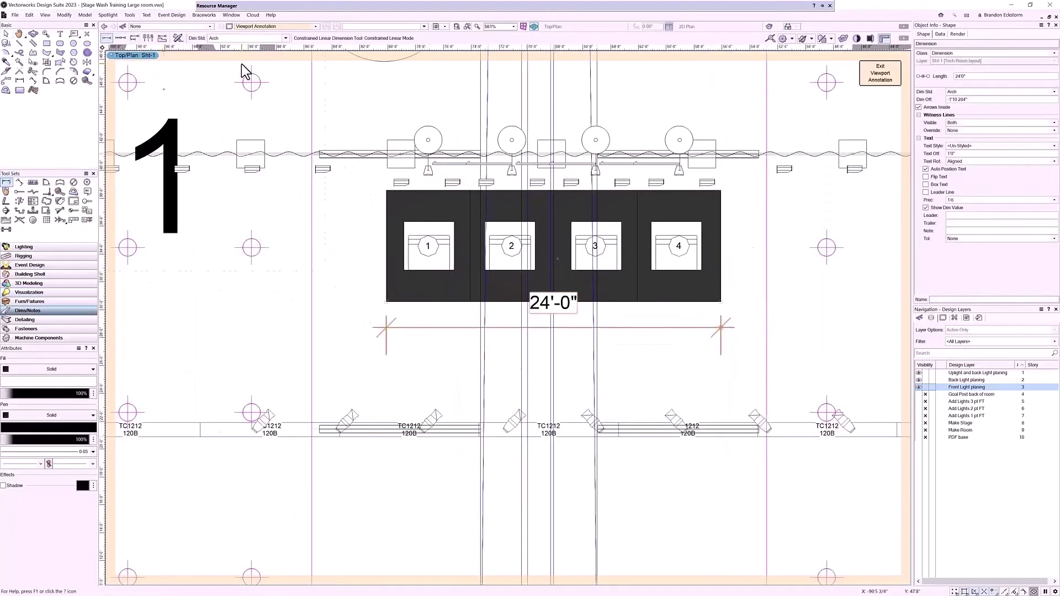
- Add the 8'-0" depth dimension left of the stage and a vertical dimension set to 19'
{"action": "left_click", "coordinate": [387, 190]}
{"action": "left_click", "coordinate": [387, 302]}
{"action": "left_click", "coordinate": [360, 246]}
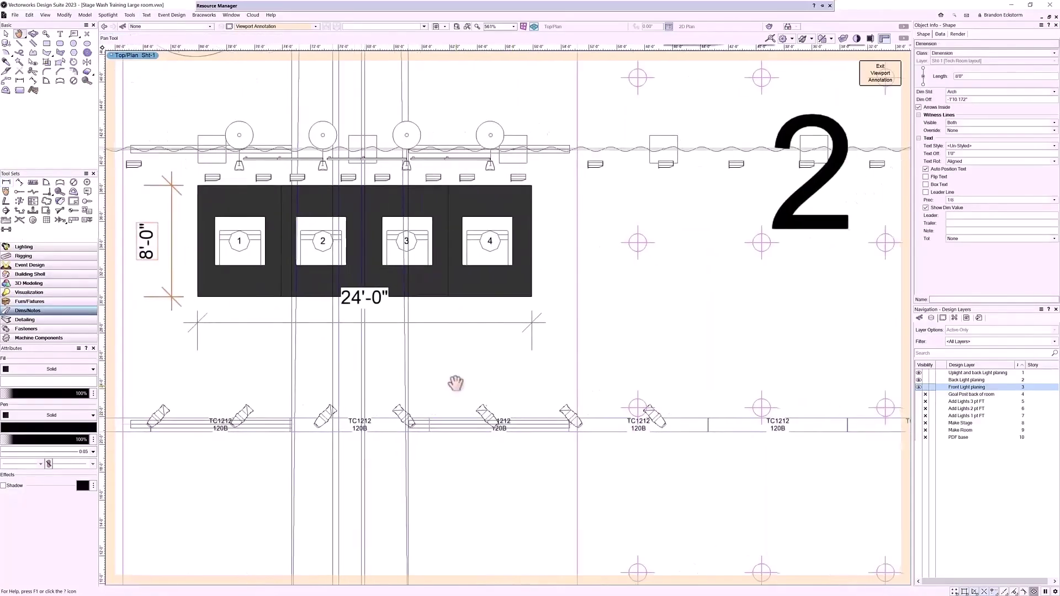
{"action": "middle_click_drag", "start_coordinate": [883, 411], "coordinate": [694, 406]}
{"action": "left_click", "coordinate": [695, 418]}
{"action": "left_click", "coordinate": [708, 409]}
{"action": "left_click", "coordinate": [977, 76]}
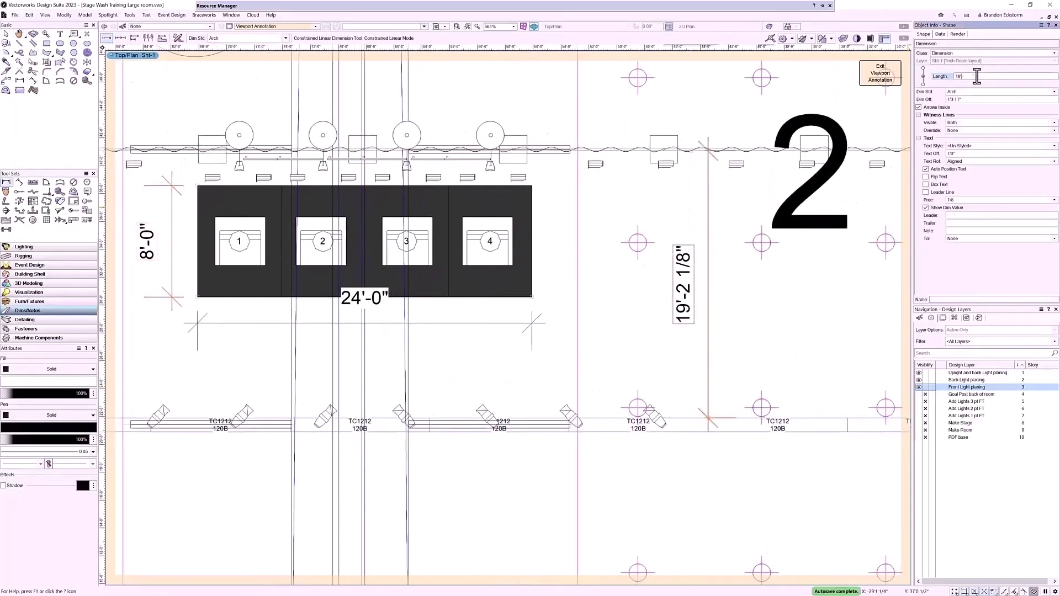
{"action": "key", "text": "Return"}
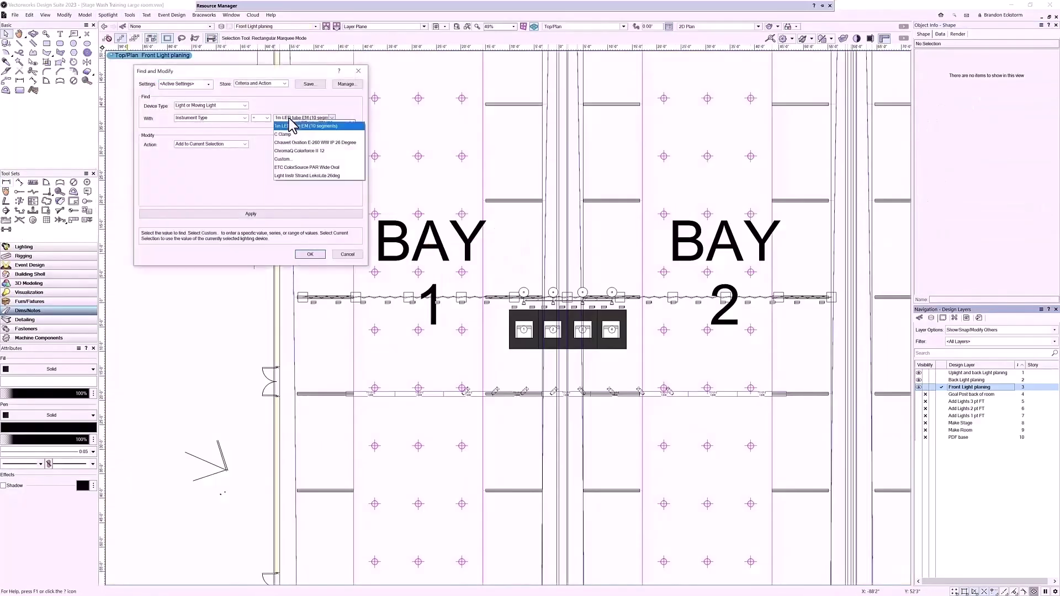
- Switch to a shaded front perspective view and fly closer to the stage
{"action": "left_click", "coordinate": [318, 261]}
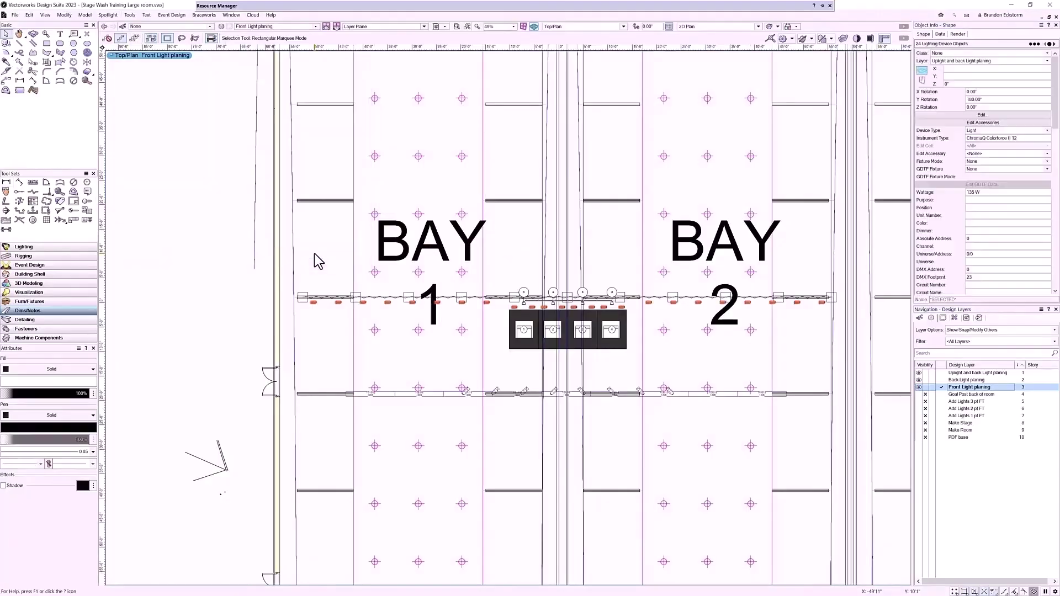
{"action": "left_click", "coordinate": [981, 115]}
{"action": "key", "text": "Return"}
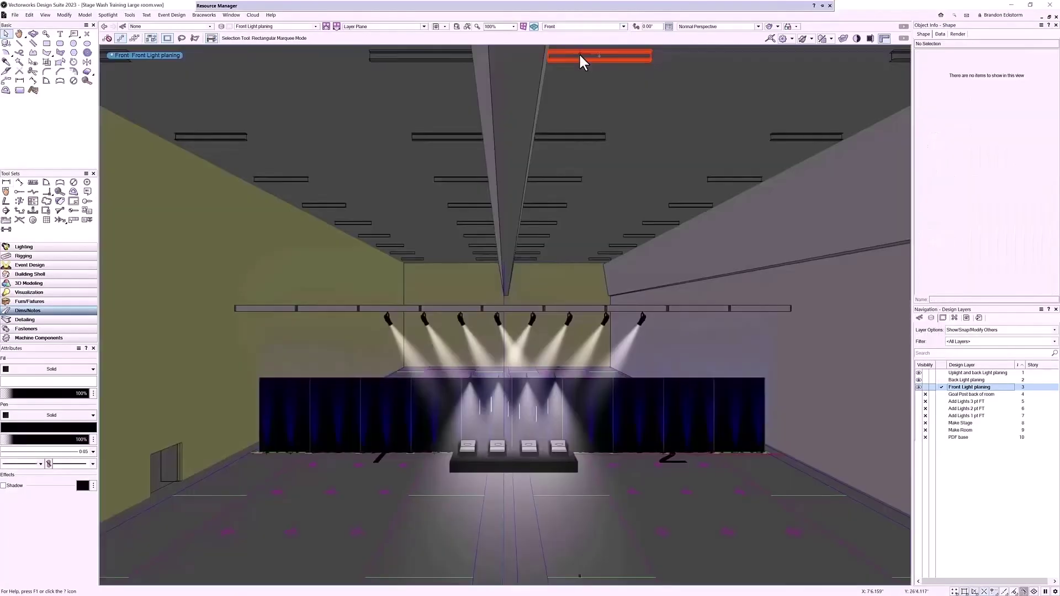
{"action": "key", "text": "shift+c"}
{"action": "scroll", "coordinate": [579, 52], "scroll_direction": "down", "scroll_amount": 5}
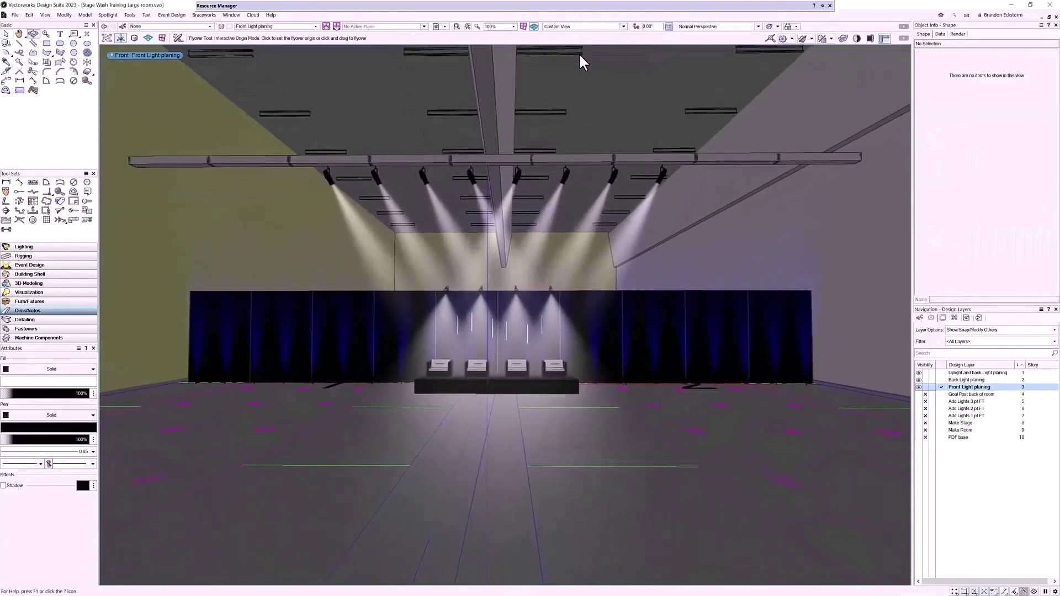
{"action": "key", "text": "x"}
- Select the eight front-truss fixtures and edit their render settings so their beams are off
{"action": "left_click", "coordinate": [328, 176]}
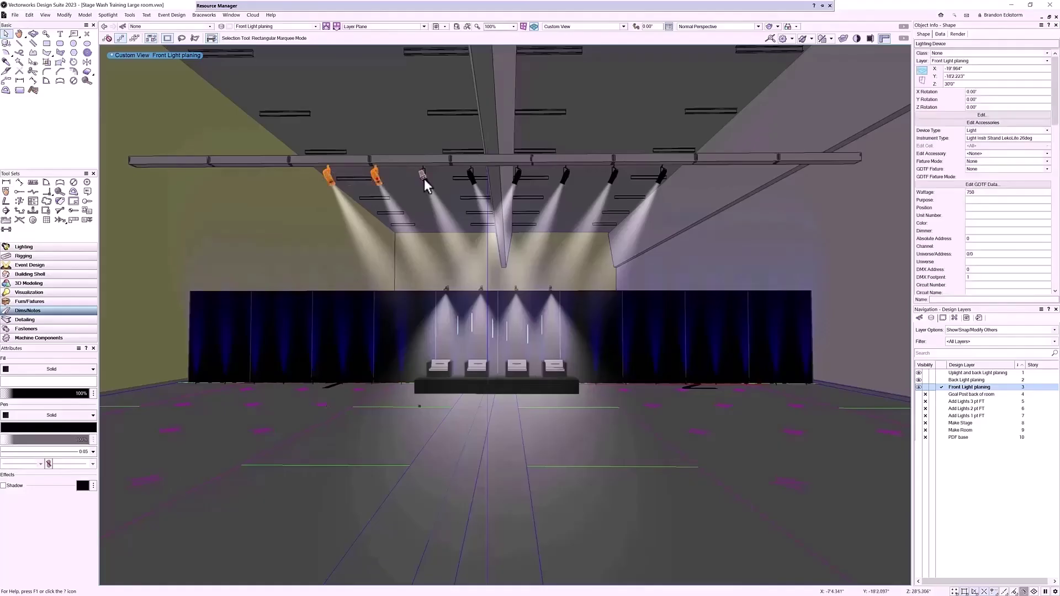
{"action": "left_click", "coordinate": [422, 175], "text": "shift"}
{"action": "left_click", "coordinate": [471, 175], "text": "shift"}
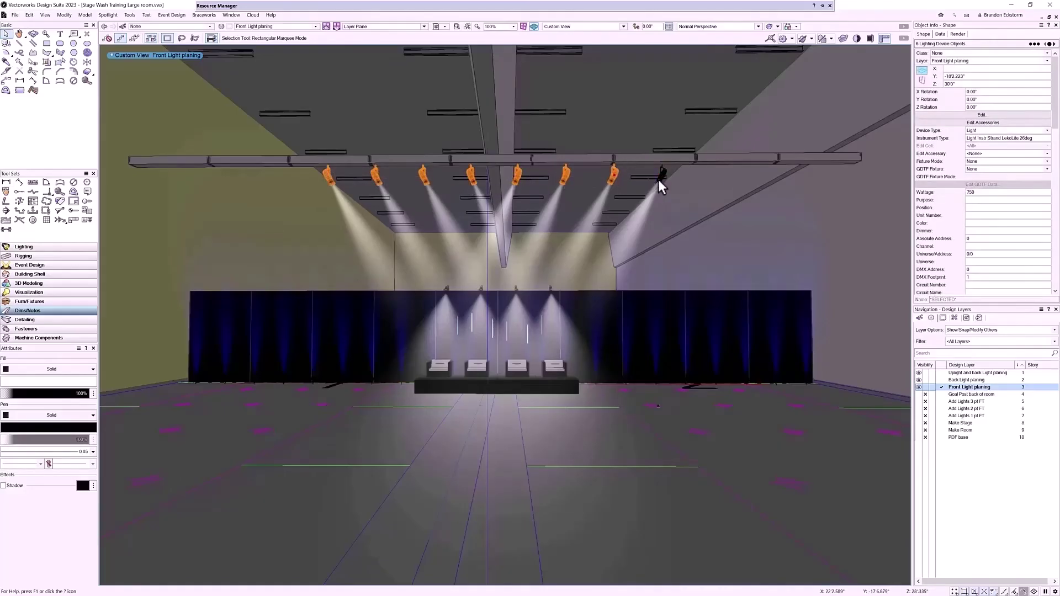
{"action": "left_click", "coordinate": [955, 116]}
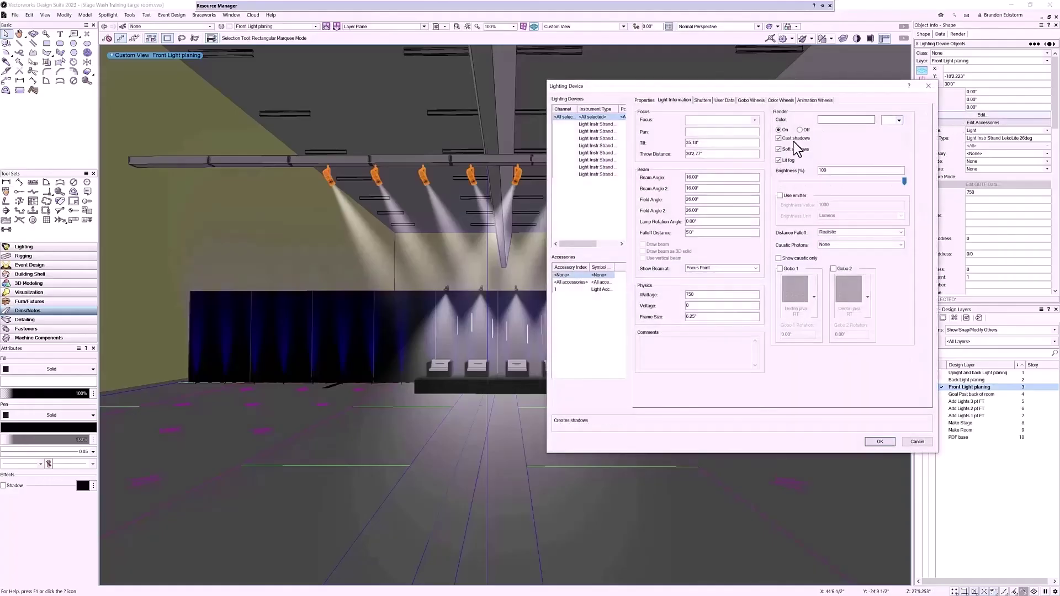
{"action": "left_click", "coordinate": [880, 442]}
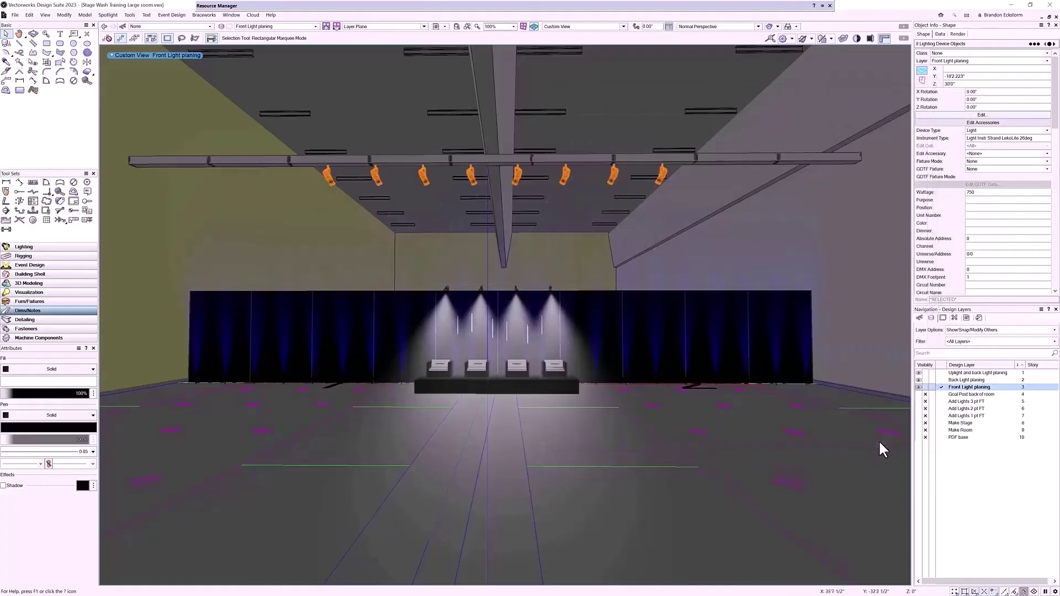
- Apply Set Spotlight Rendering Options with ambient light turned off
{"action": "left_click", "coordinate": [109, 15]}
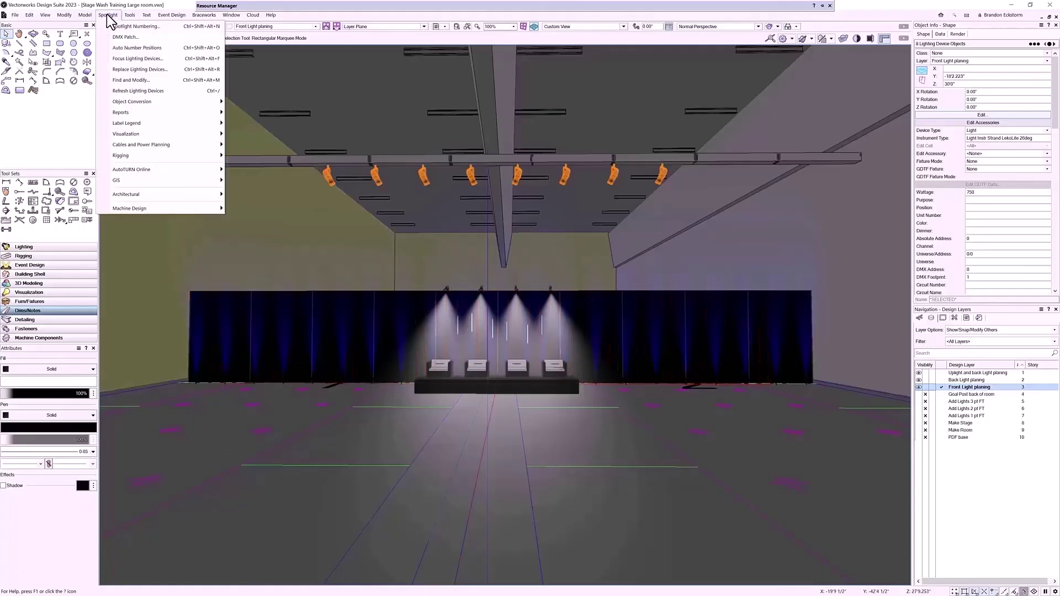
{"action": "mouse_move", "coordinate": [151, 136]}
{"action": "left_click", "coordinate": [257, 202]}
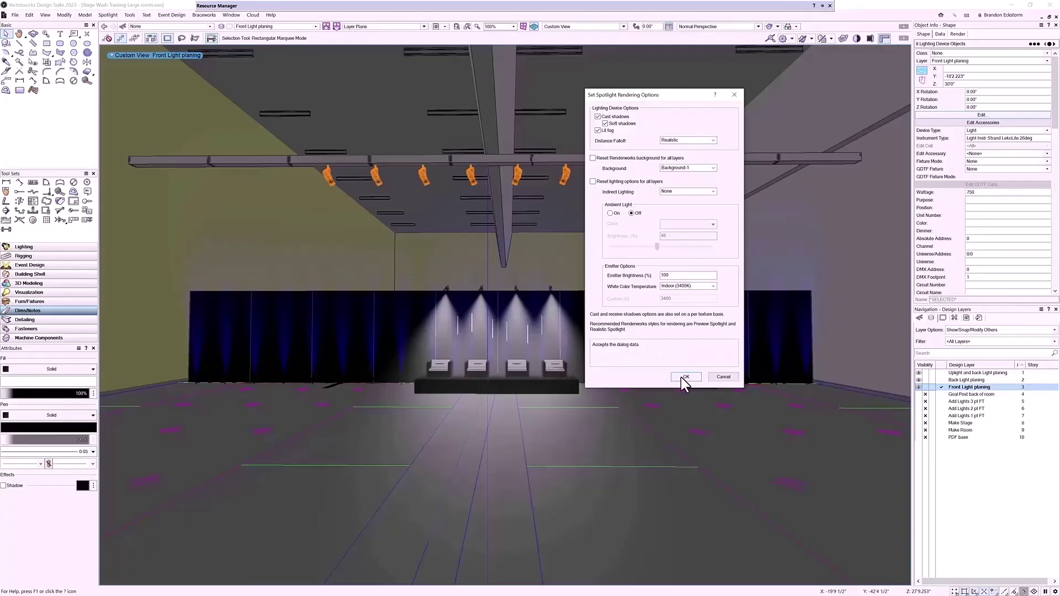
{"action": "left_click", "coordinate": [682, 376]}
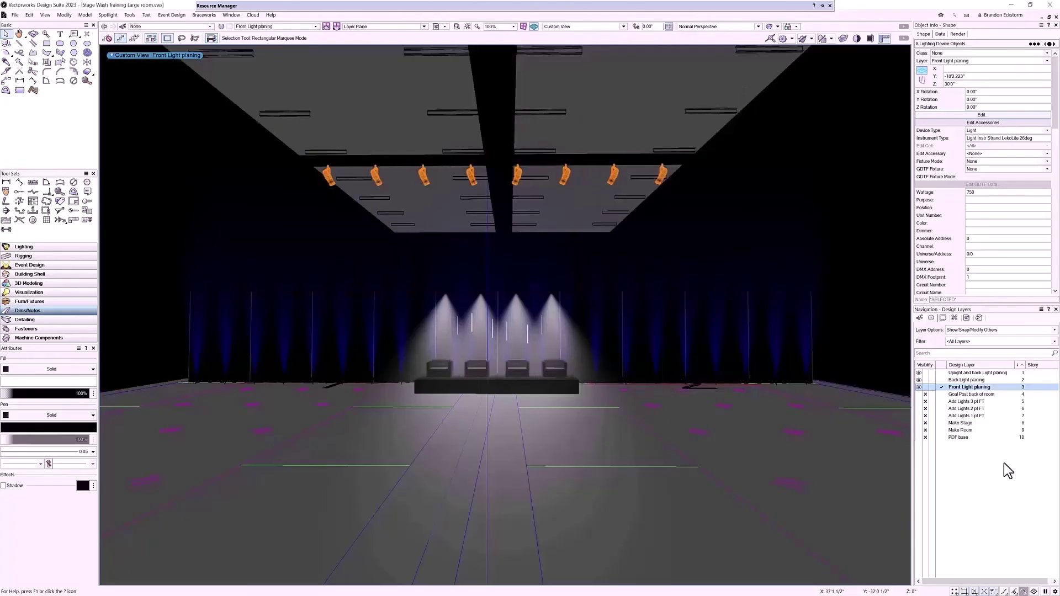
- Return to Top/Plan, place a Renderworks camera facing the stage and render its view
{"action": "left_click", "coordinate": [587, 26]}
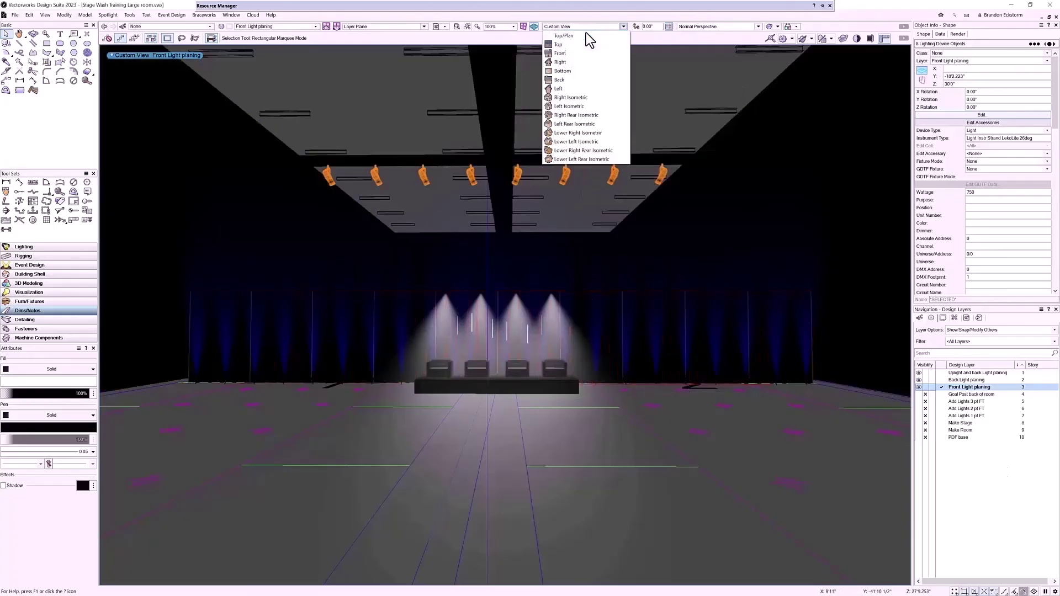
{"action": "left_click", "coordinate": [585, 36]}
{"action": "left_click", "coordinate": [565, 392]}
{"action": "left_click", "coordinate": [72, 292]}
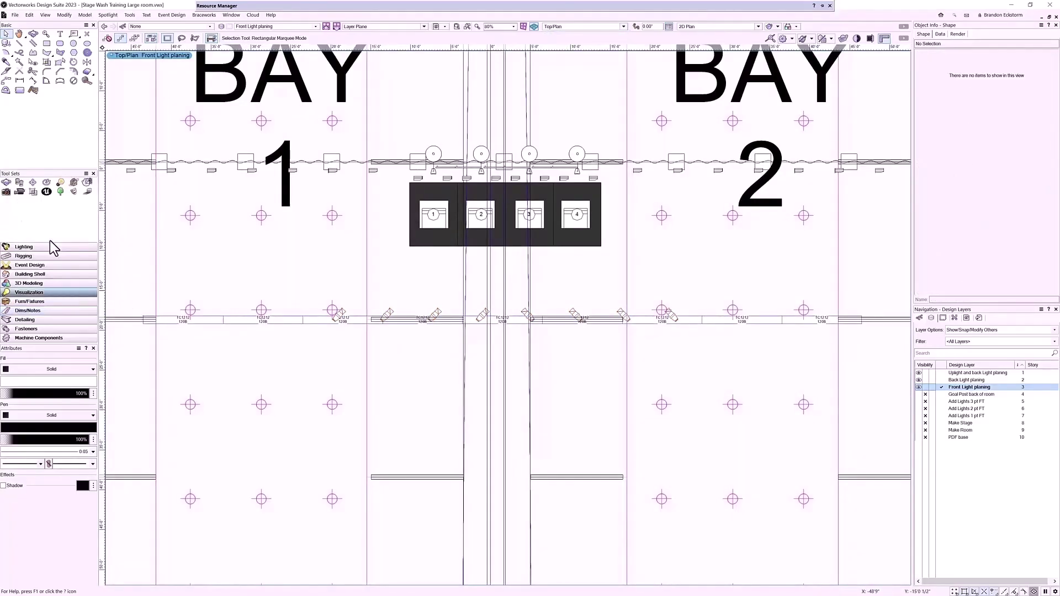
{"action": "left_click", "coordinate": [6, 192]}
{"action": "scroll", "coordinate": [485, 379], "scroll_direction": "down", "scroll_amount": 5}
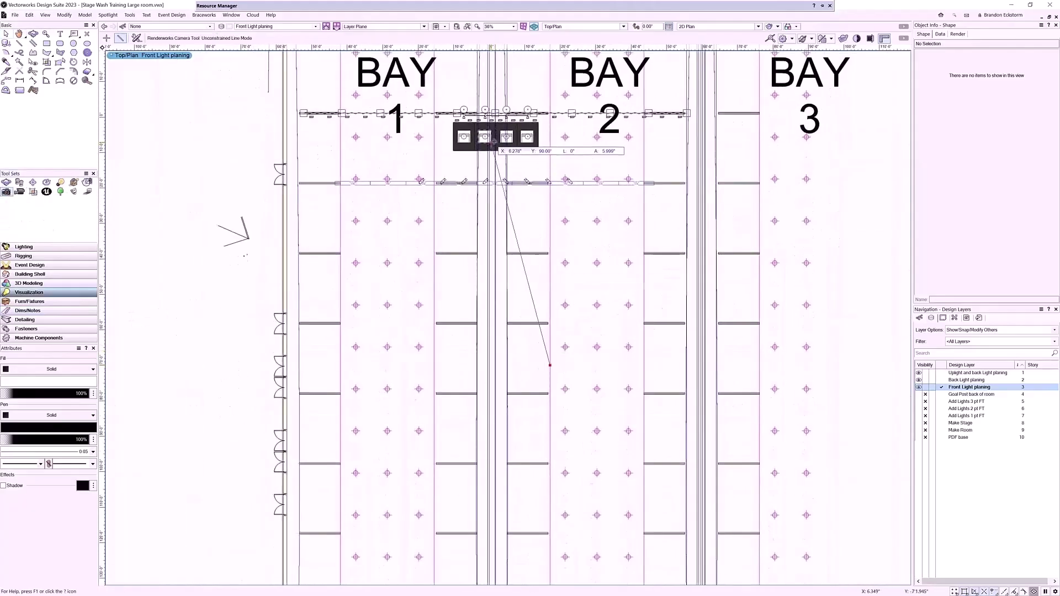
{"action": "left_click", "coordinate": [550, 365]}
{"action": "left_click", "coordinate": [542, 415]}
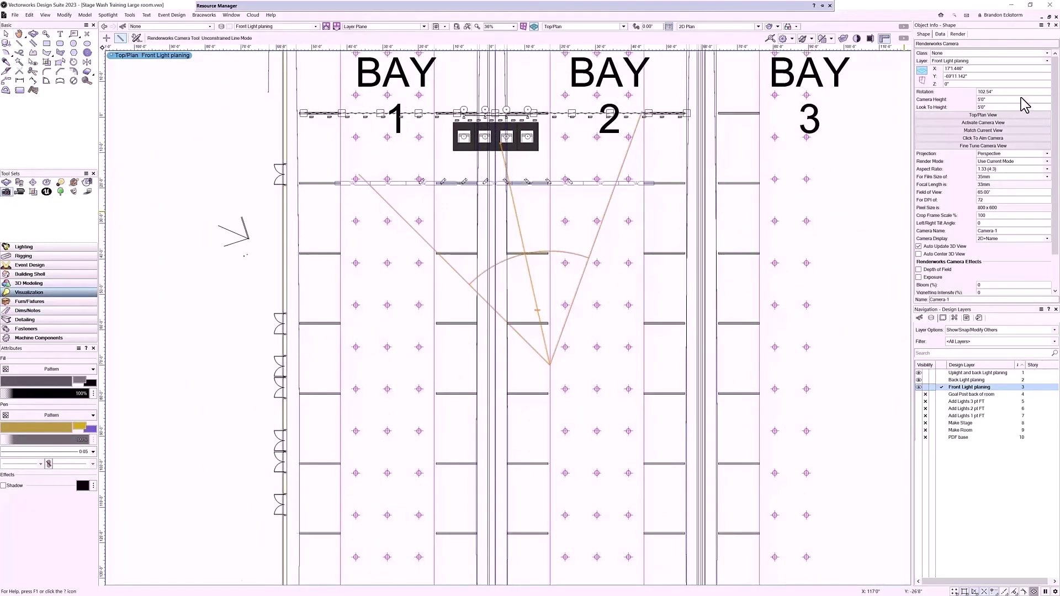
{"action": "left_click", "coordinate": [994, 123]}
{"action": "left_click", "coordinate": [769, 39]}
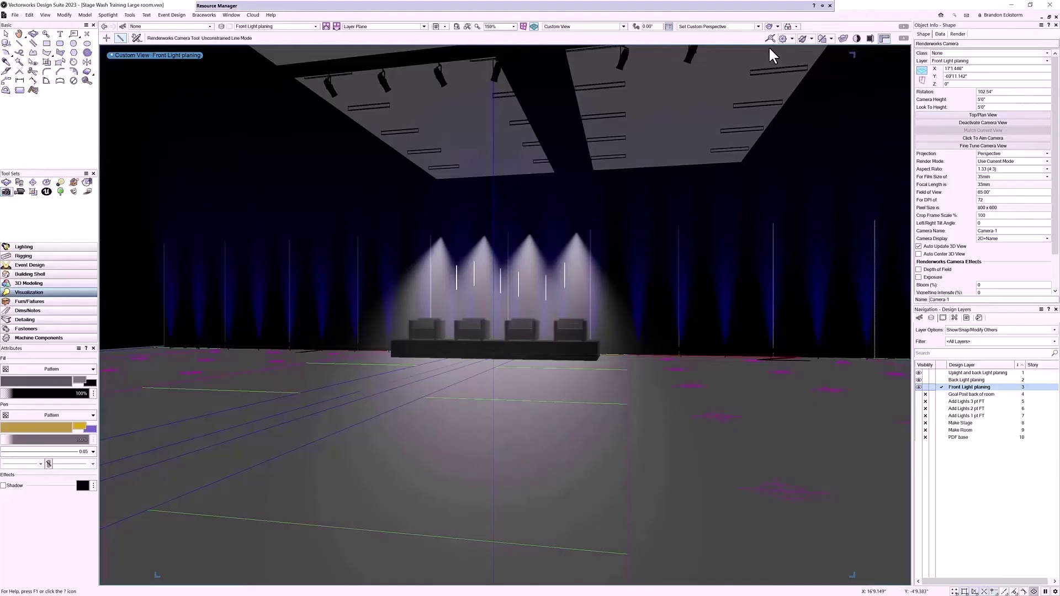
- Create the Render viewport from the camera view on sheet Sht-1
{"action": "left_click", "coordinate": [44, 15]}
{"action": "left_click", "coordinate": [74, 217]}
{"action": "left_click", "coordinate": [614, 343]}
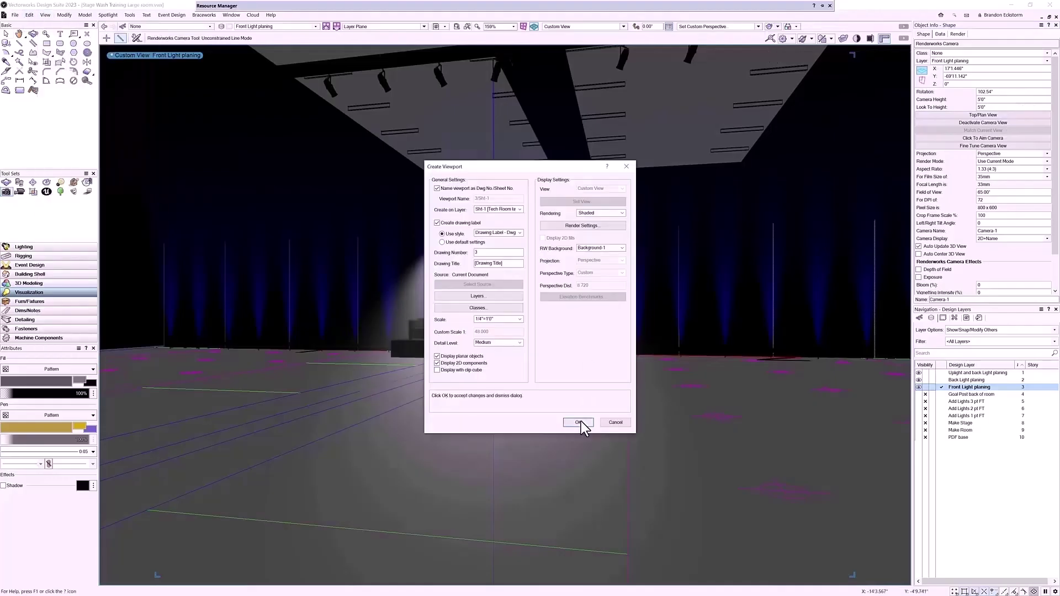
{"action": "left_click", "coordinate": [578, 422]}
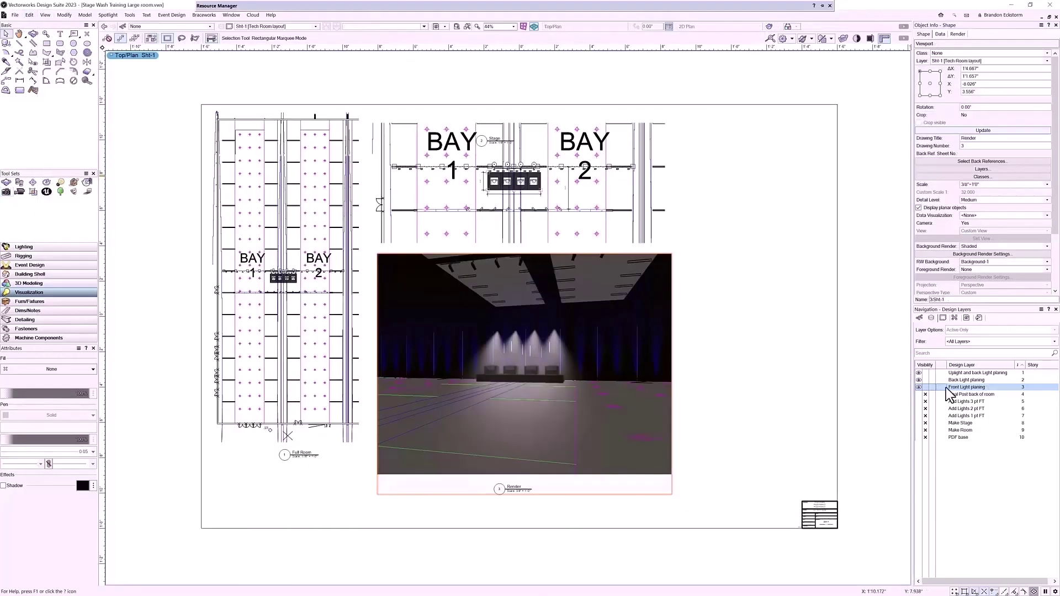
- Publish sheet Sht-1 [Tech Room layout] to PDF, declining to save the publish set
{"action": "left_click", "coordinate": [15, 15]}
{"action": "left_click", "coordinate": [25, 267]}
{"action": "left_click", "coordinate": [247, 243]}
{"action": "left_click", "coordinate": [417, 248]}
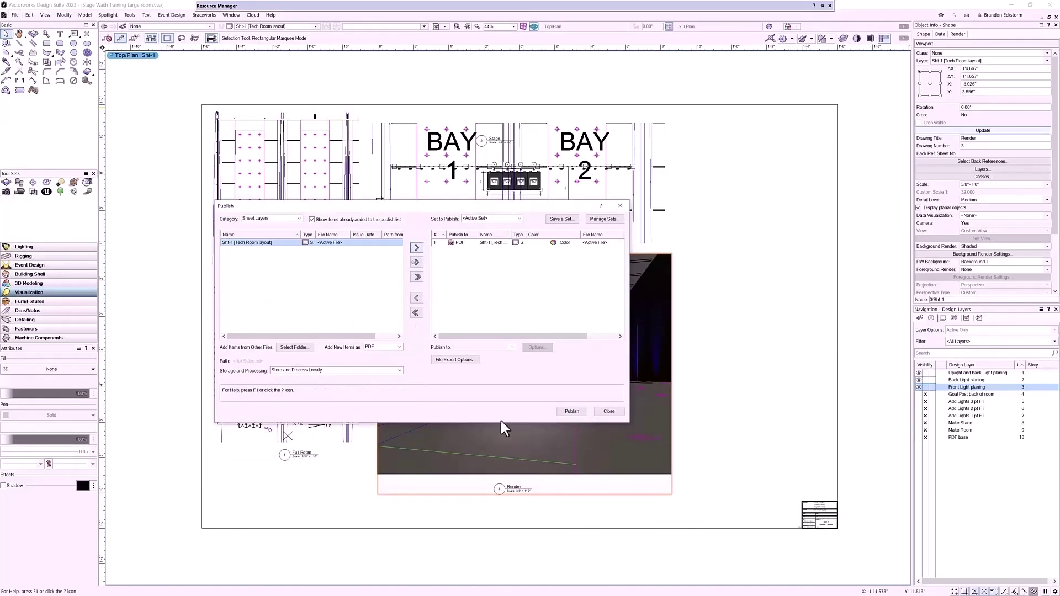
{"action": "left_click", "coordinate": [571, 411]}
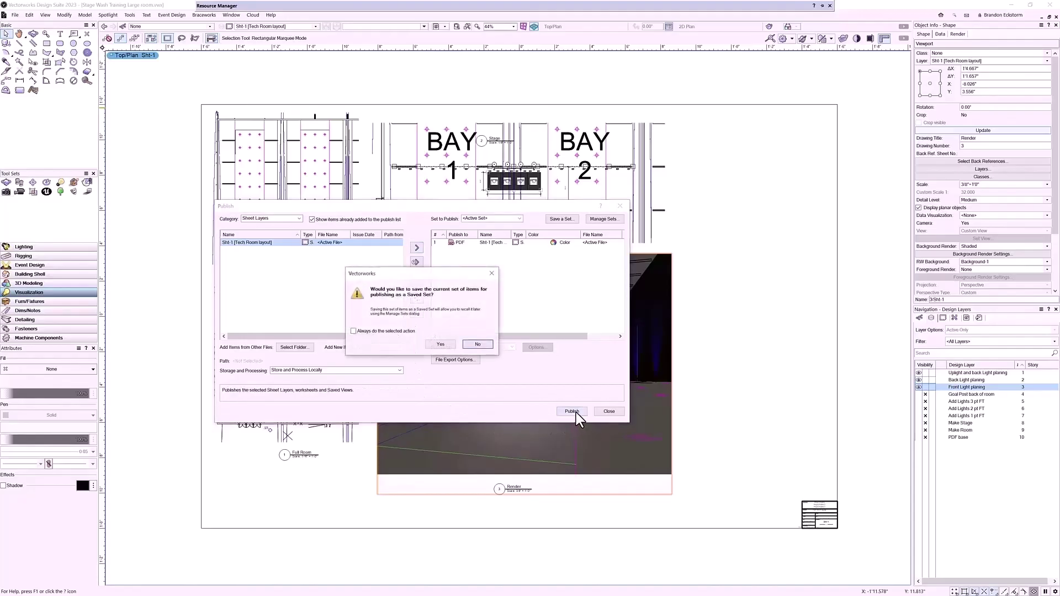
{"action": "key", "text": "Return"}
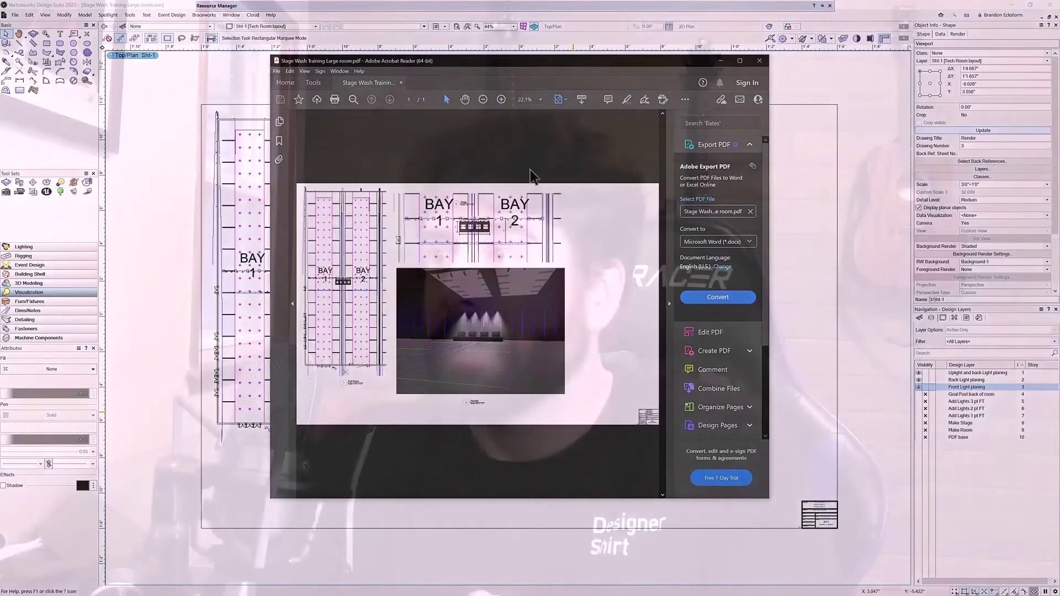